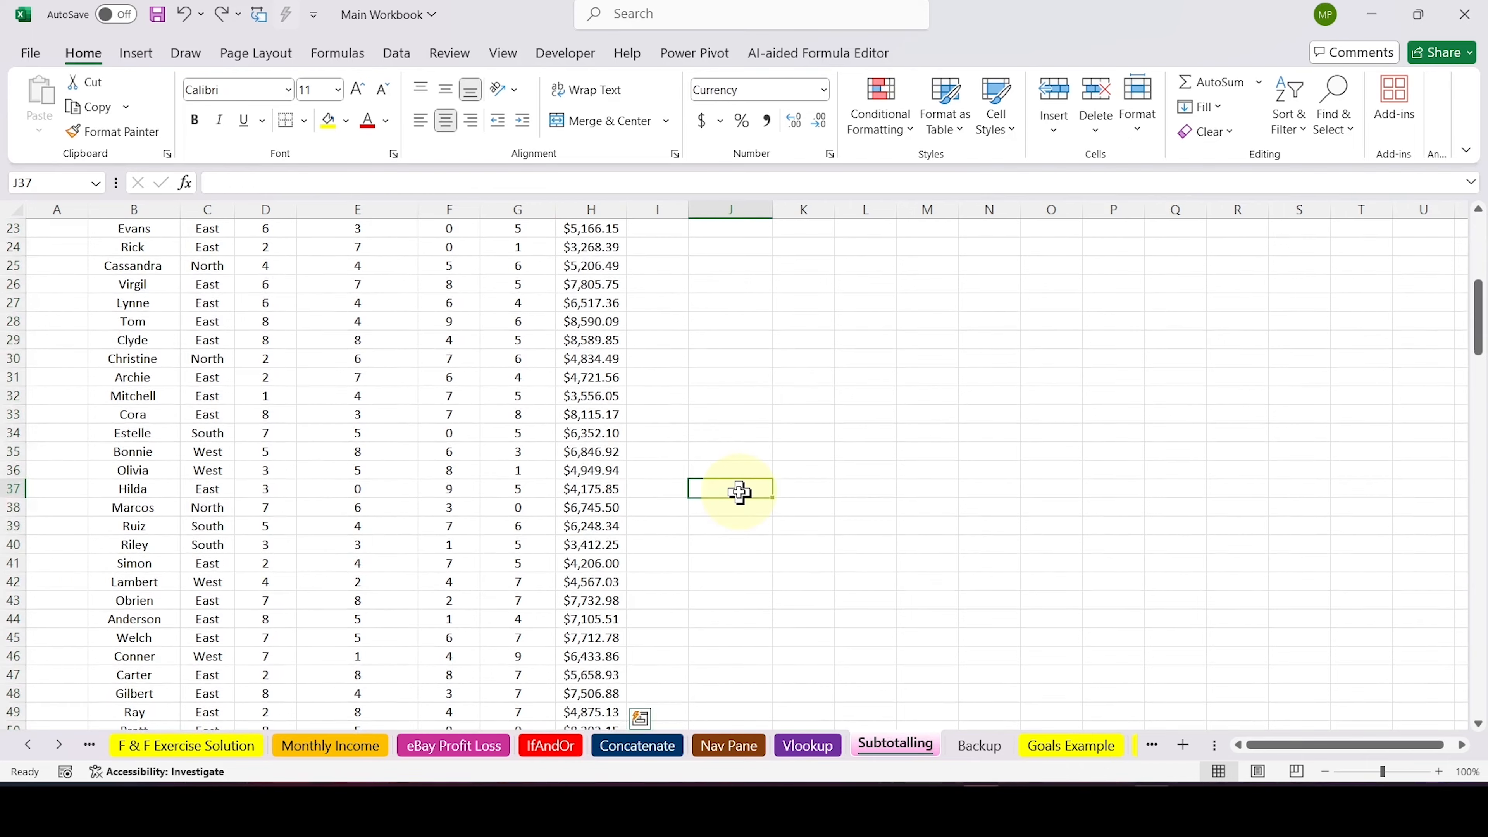
# Select the whole sales data range B7:H167, including its header row
pyautogui.scroll(-20, 739, 492)
pyautogui.scroll(-15, 739, 493)
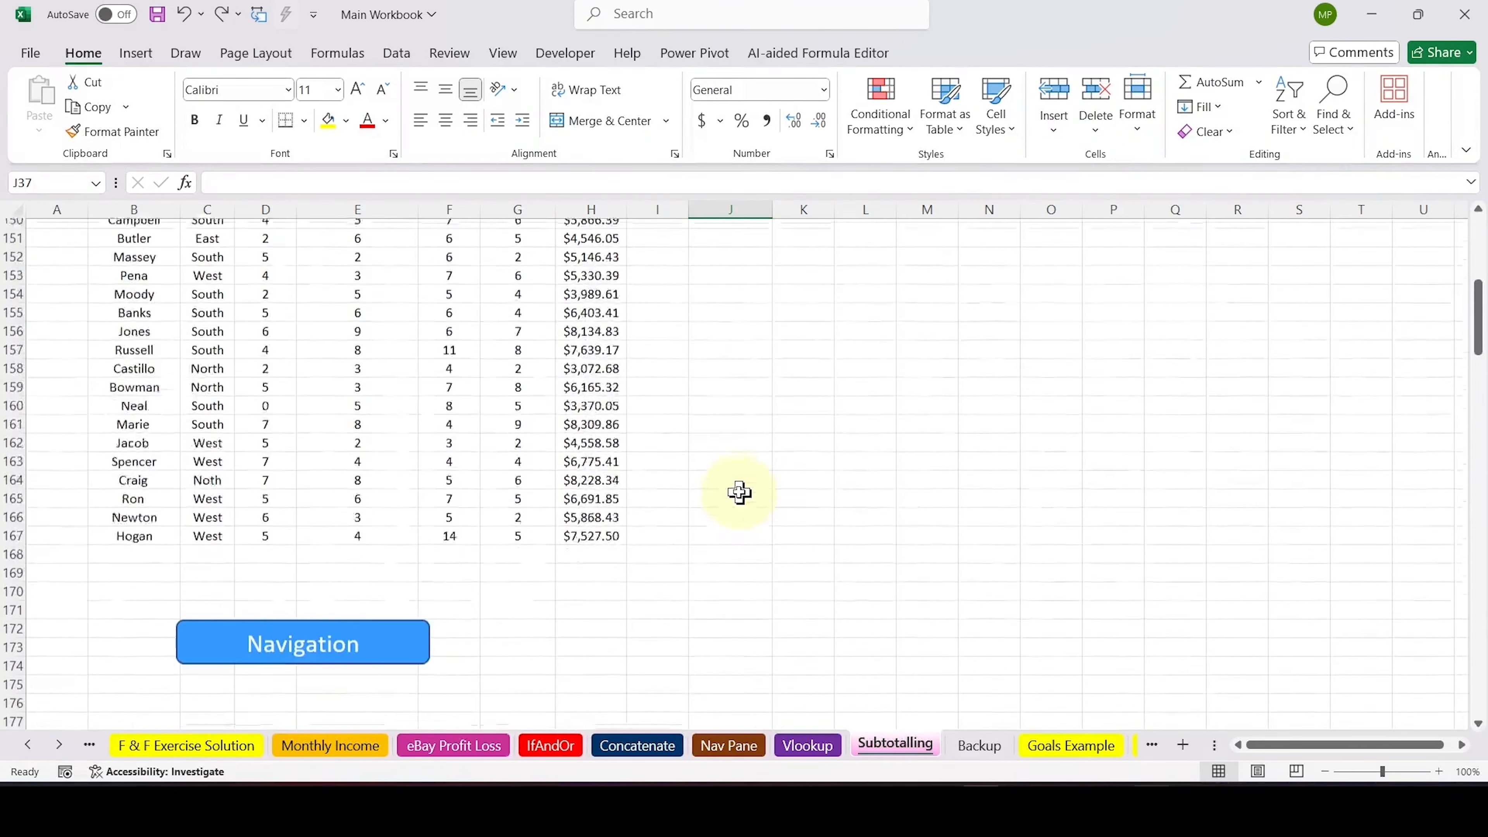
pyautogui.scroll(20, 739, 493)
pyautogui.scroll(4, 739, 493)
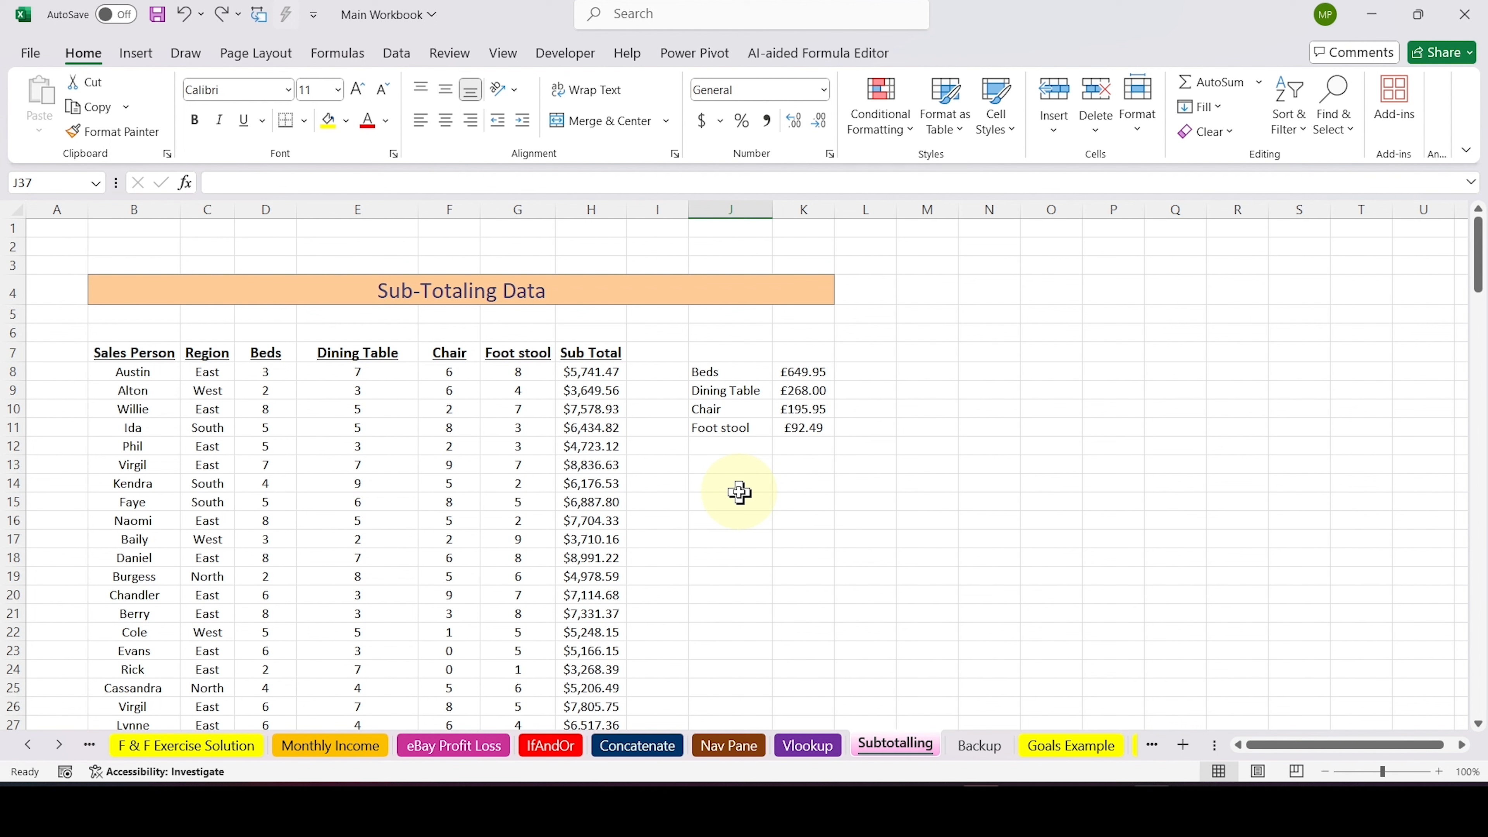
pyautogui.click(148, 347)
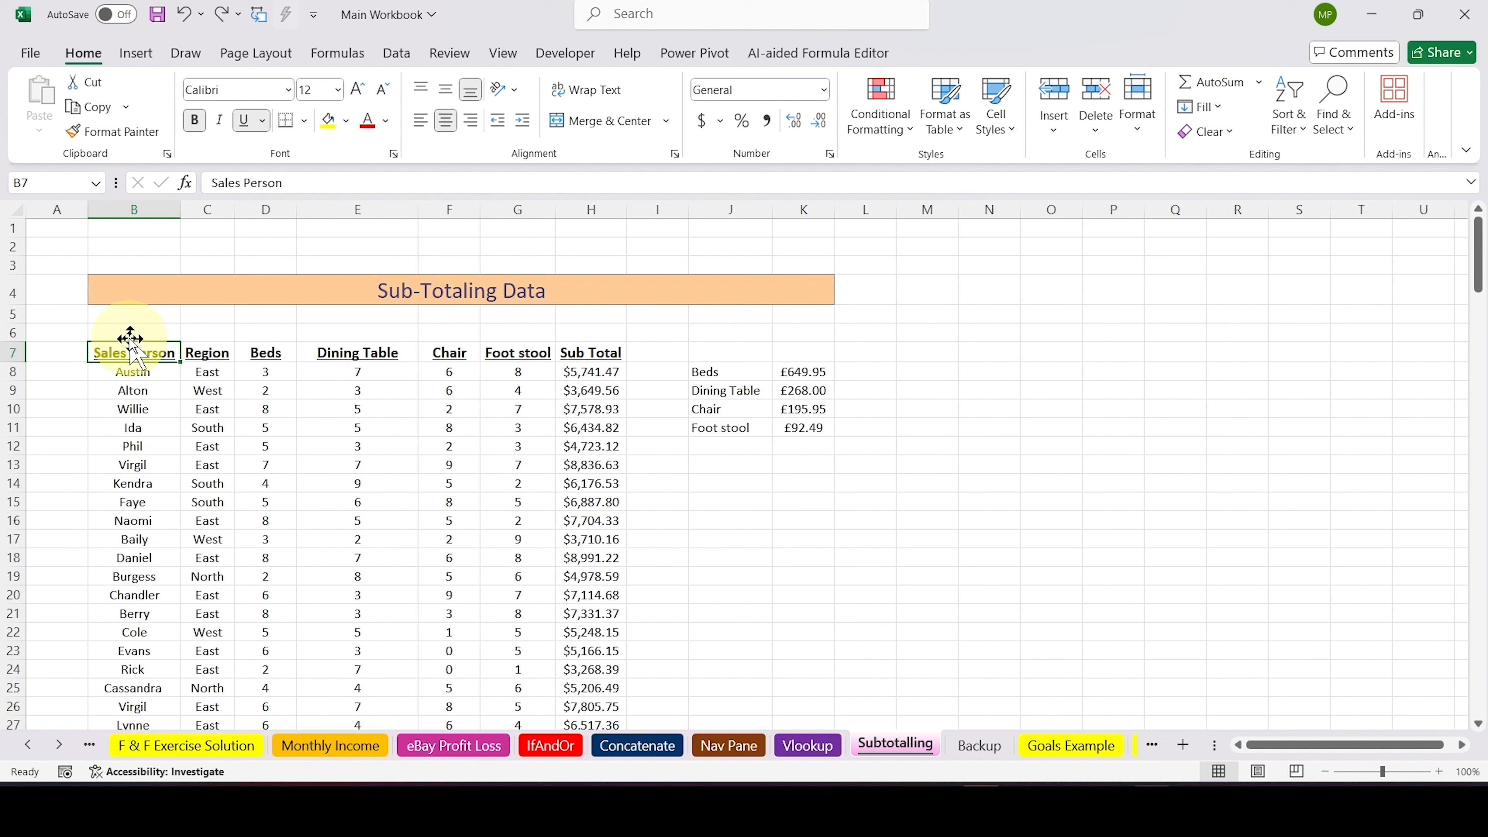
pyautogui.moveTo(113, 355); pyautogui.dragTo(602, 575)
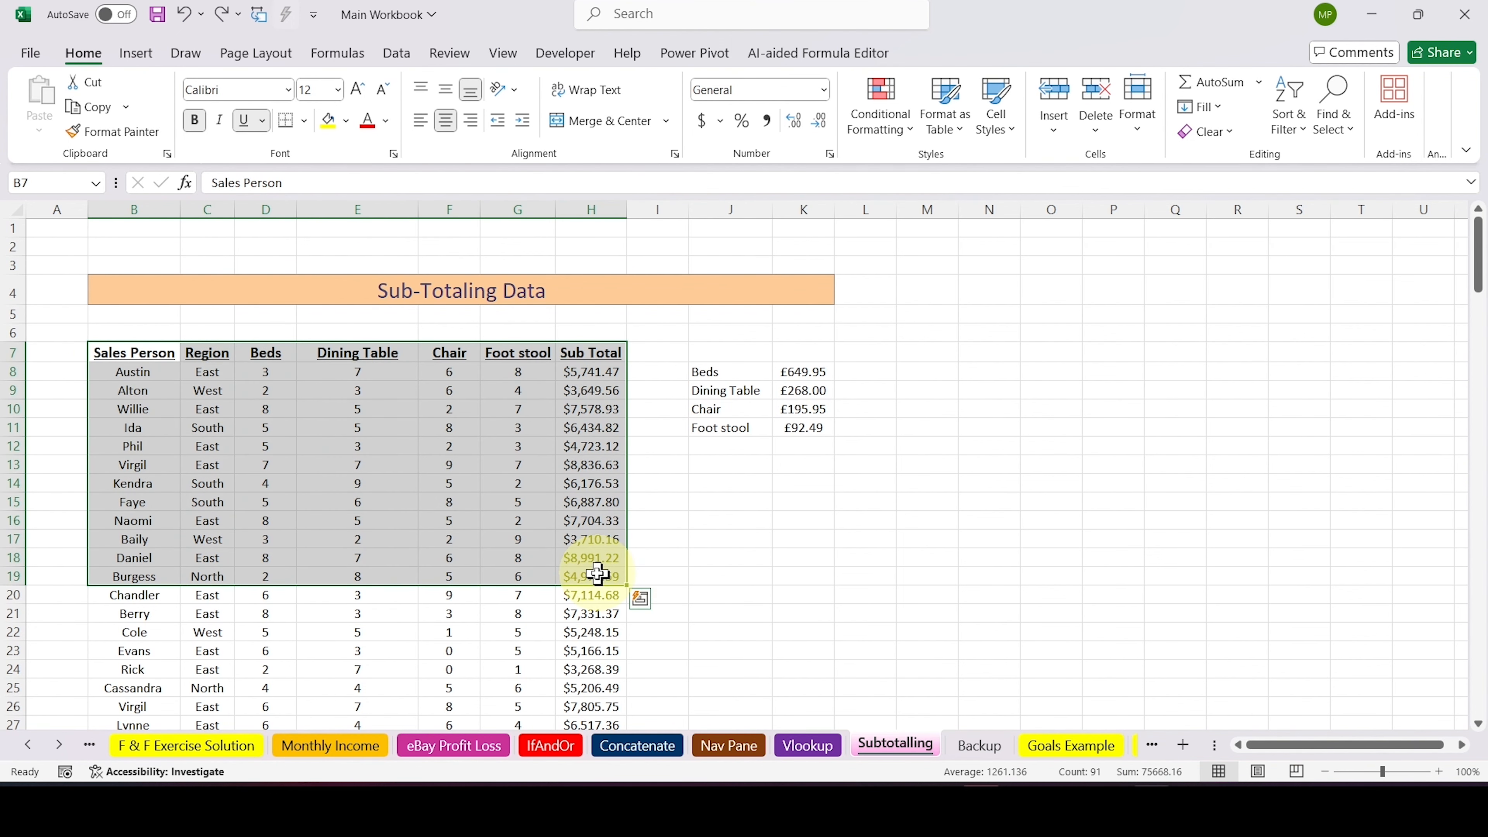
pyautogui.click(147, 353)
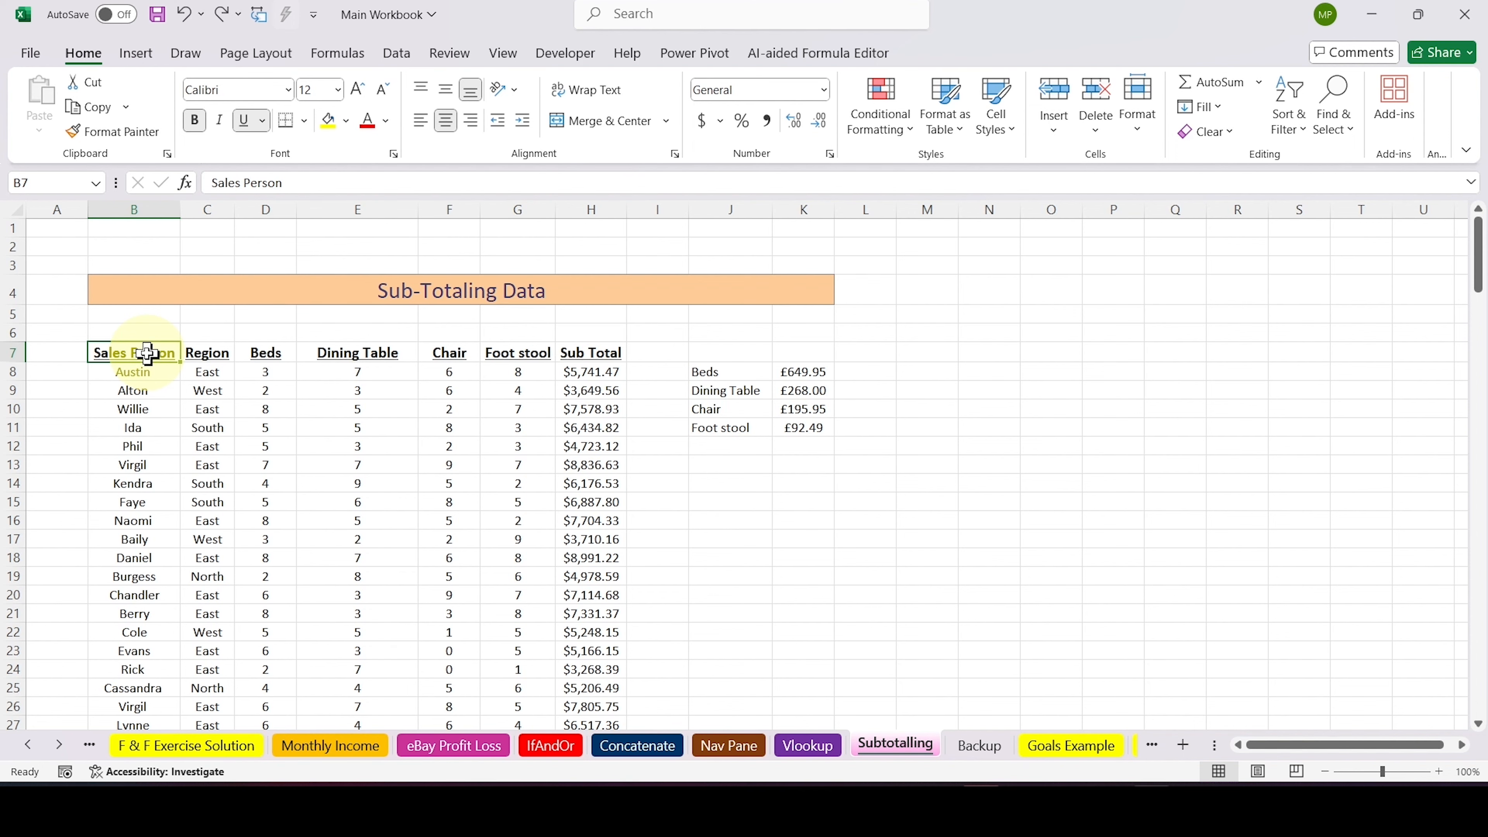
pyautogui.hotkey('ctrl', 'shift', 'Right')
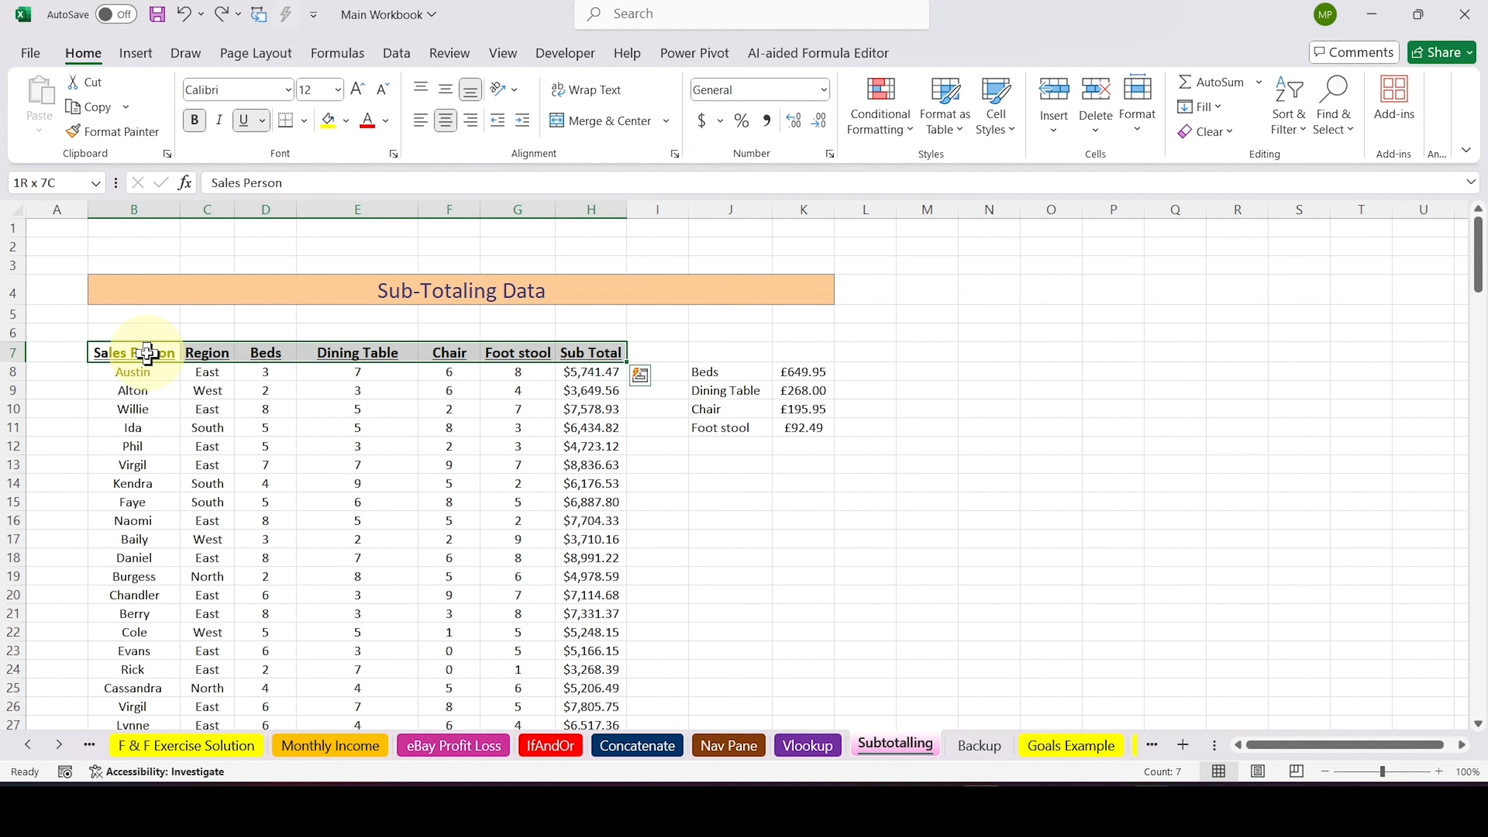
pyautogui.hotkey('ctrl', 'shift', 'Down')
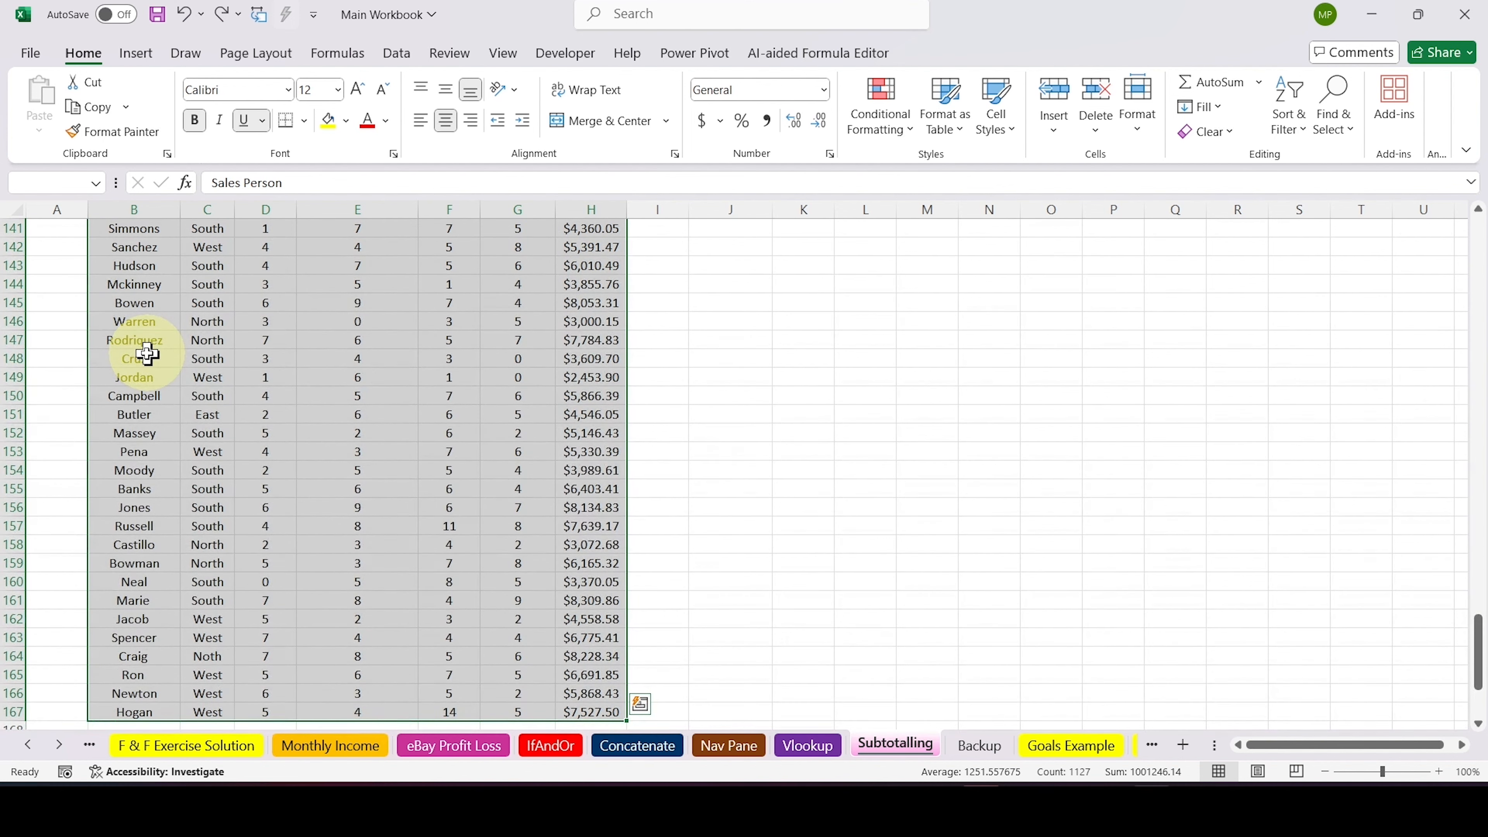
pyautogui.scroll(20, 146, 354)
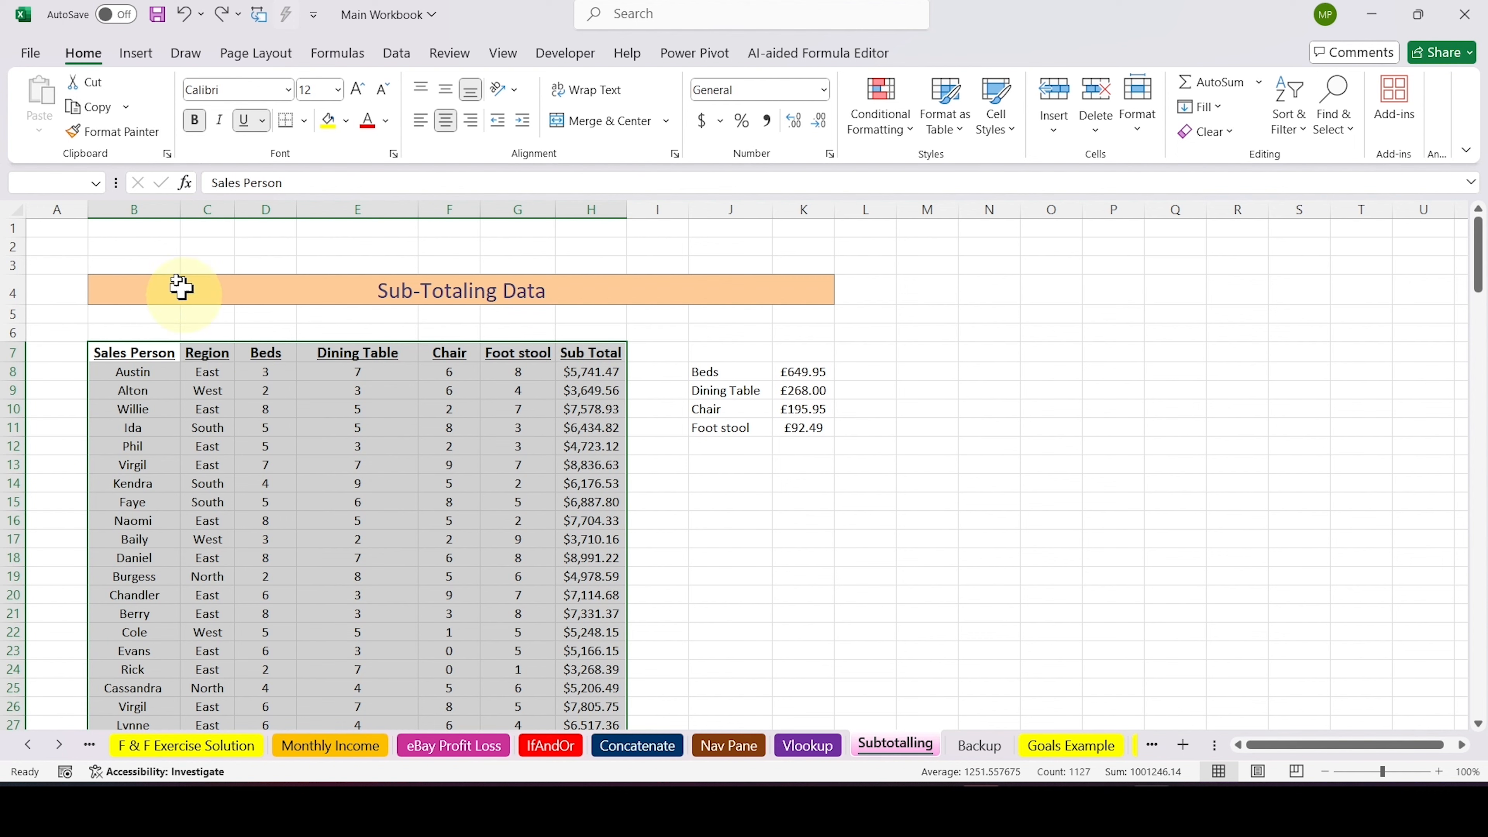
pyautogui.click(136, 53)
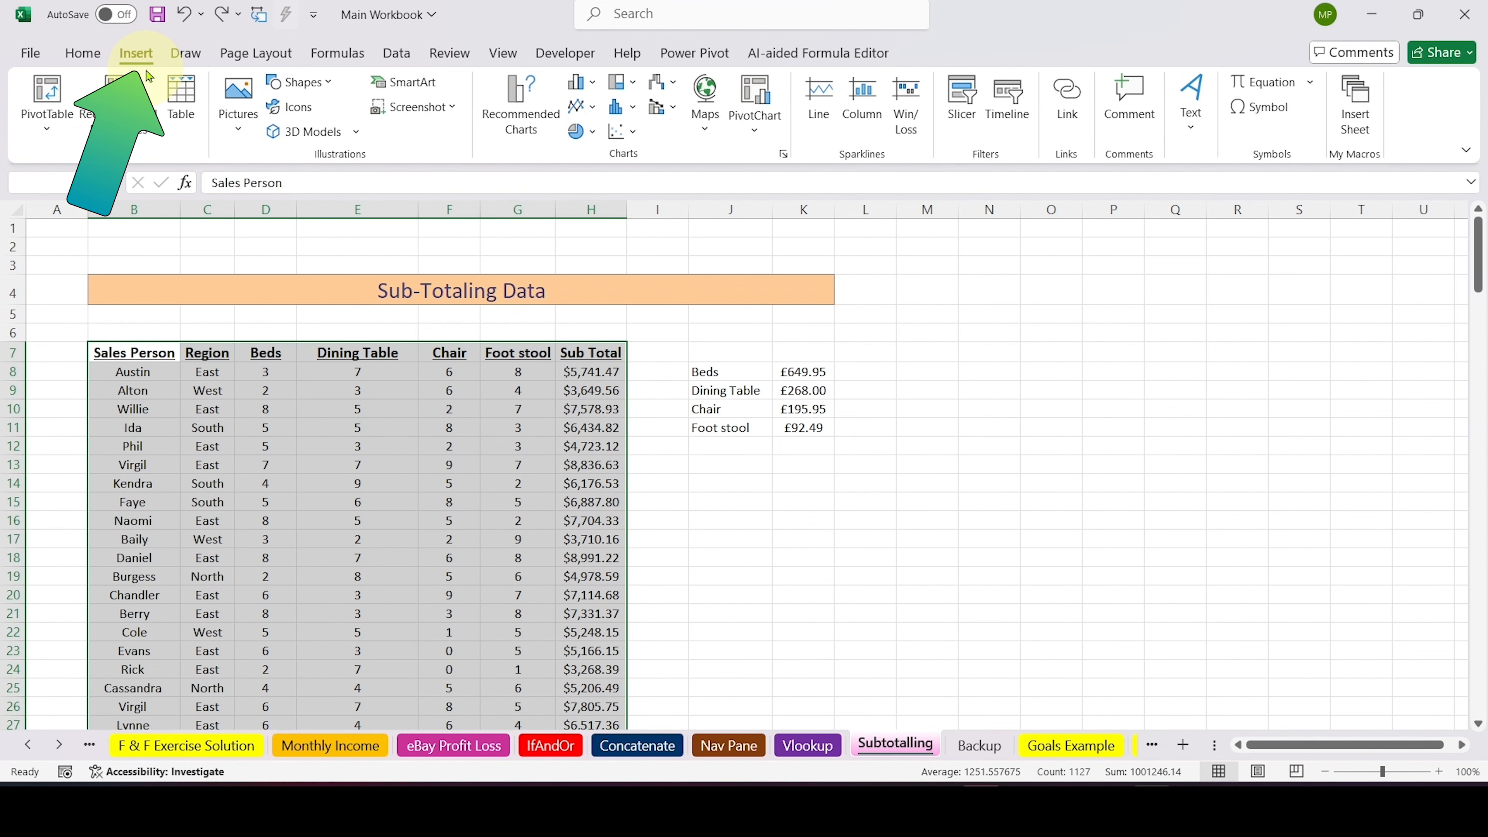
pyautogui.click(181, 113)
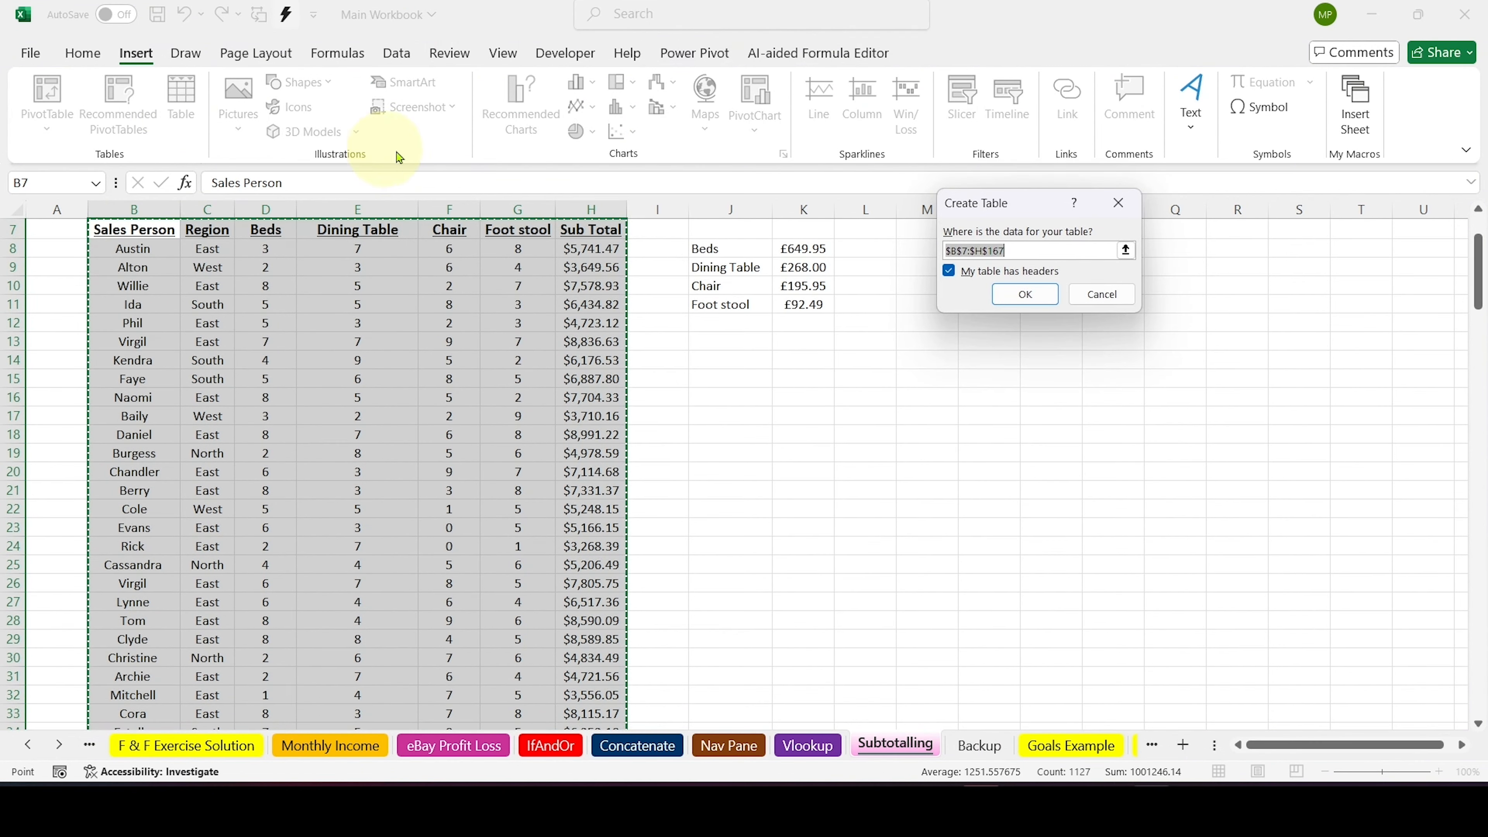
pyautogui.click(1119, 203)
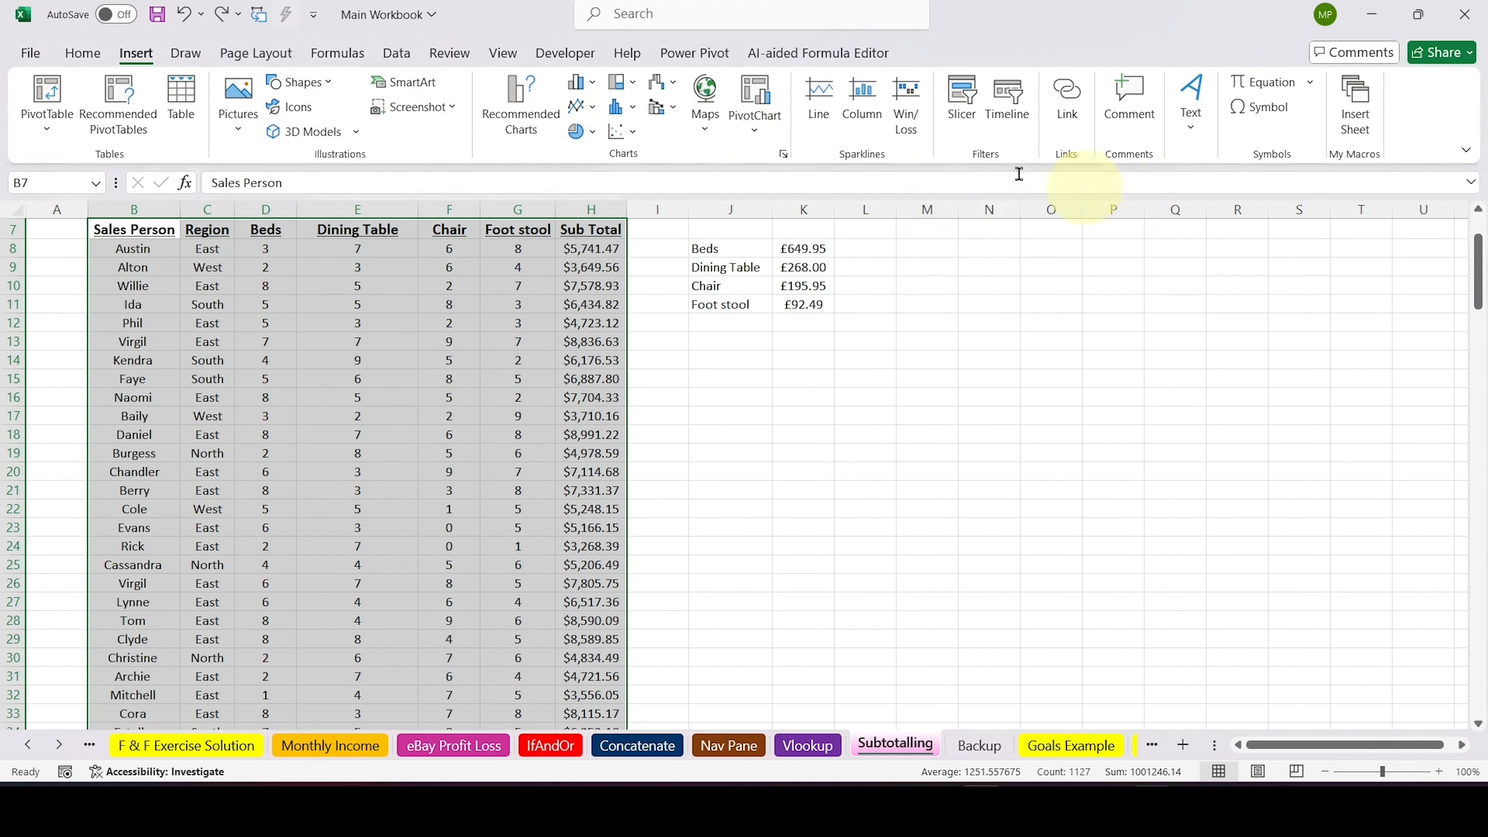
pyautogui.click(84, 52)
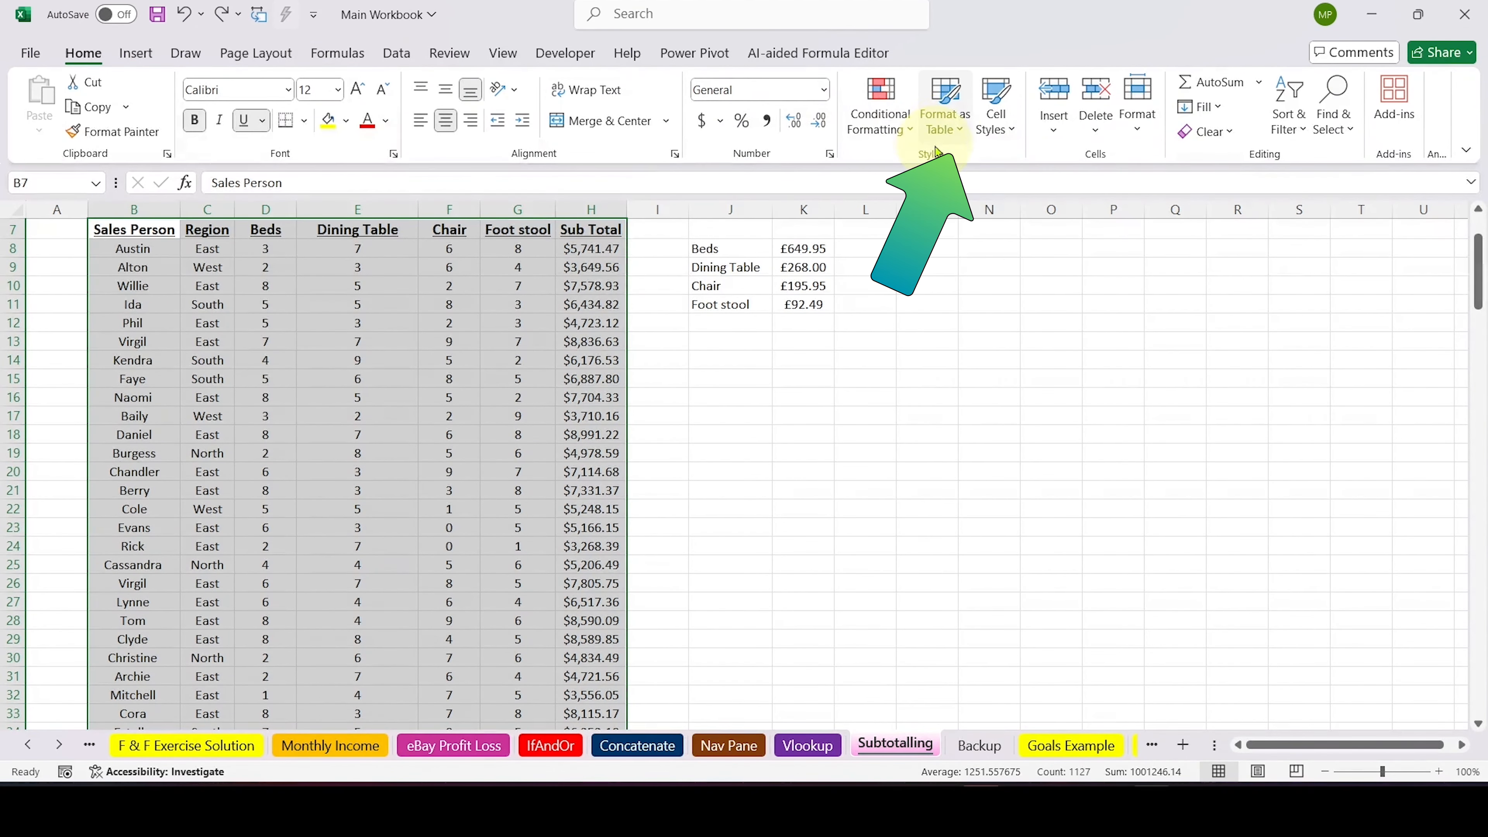
pyautogui.click(946, 138)
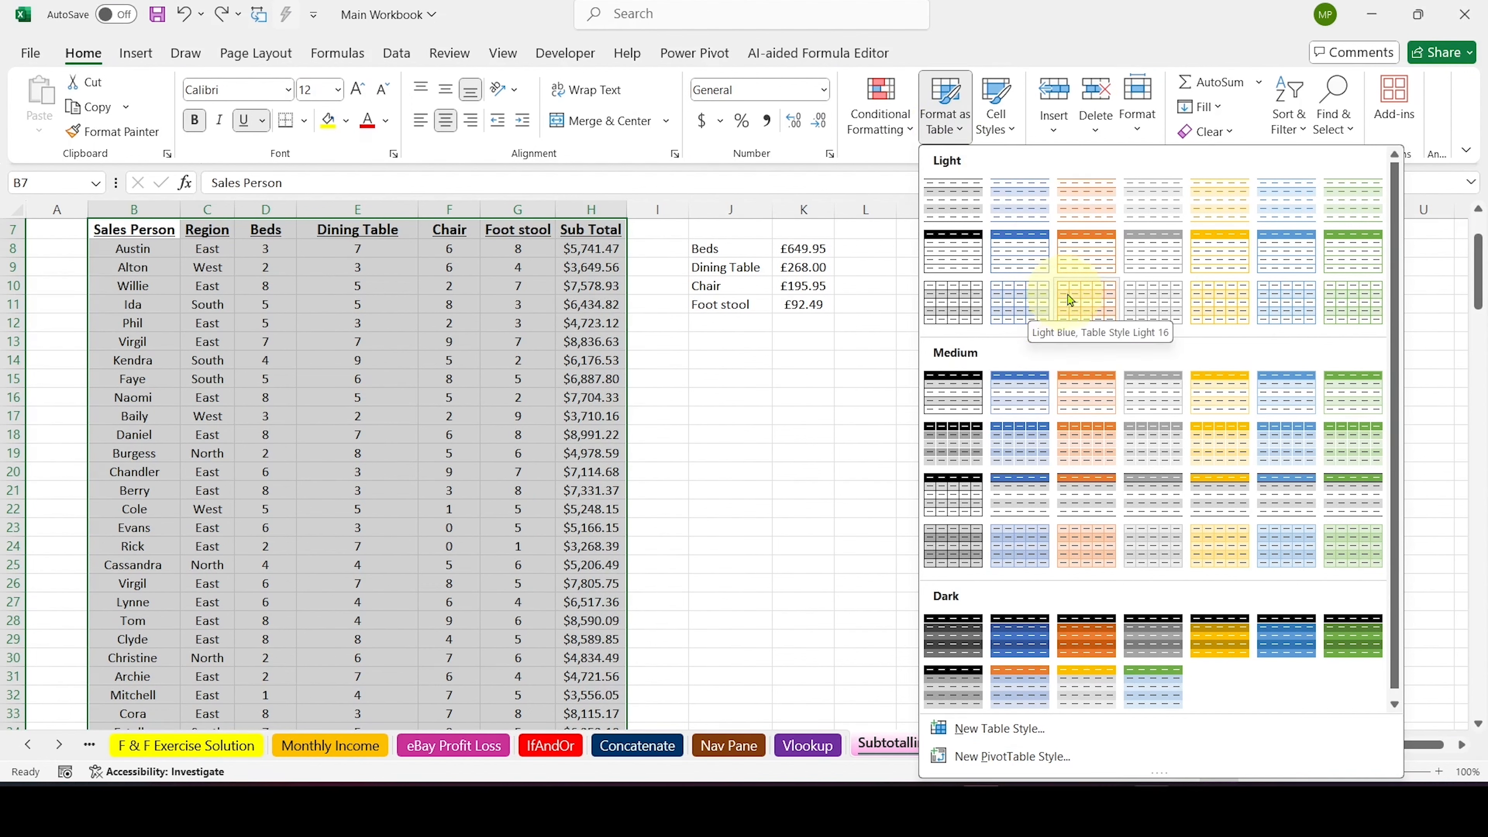
pyautogui.click(1027, 259)
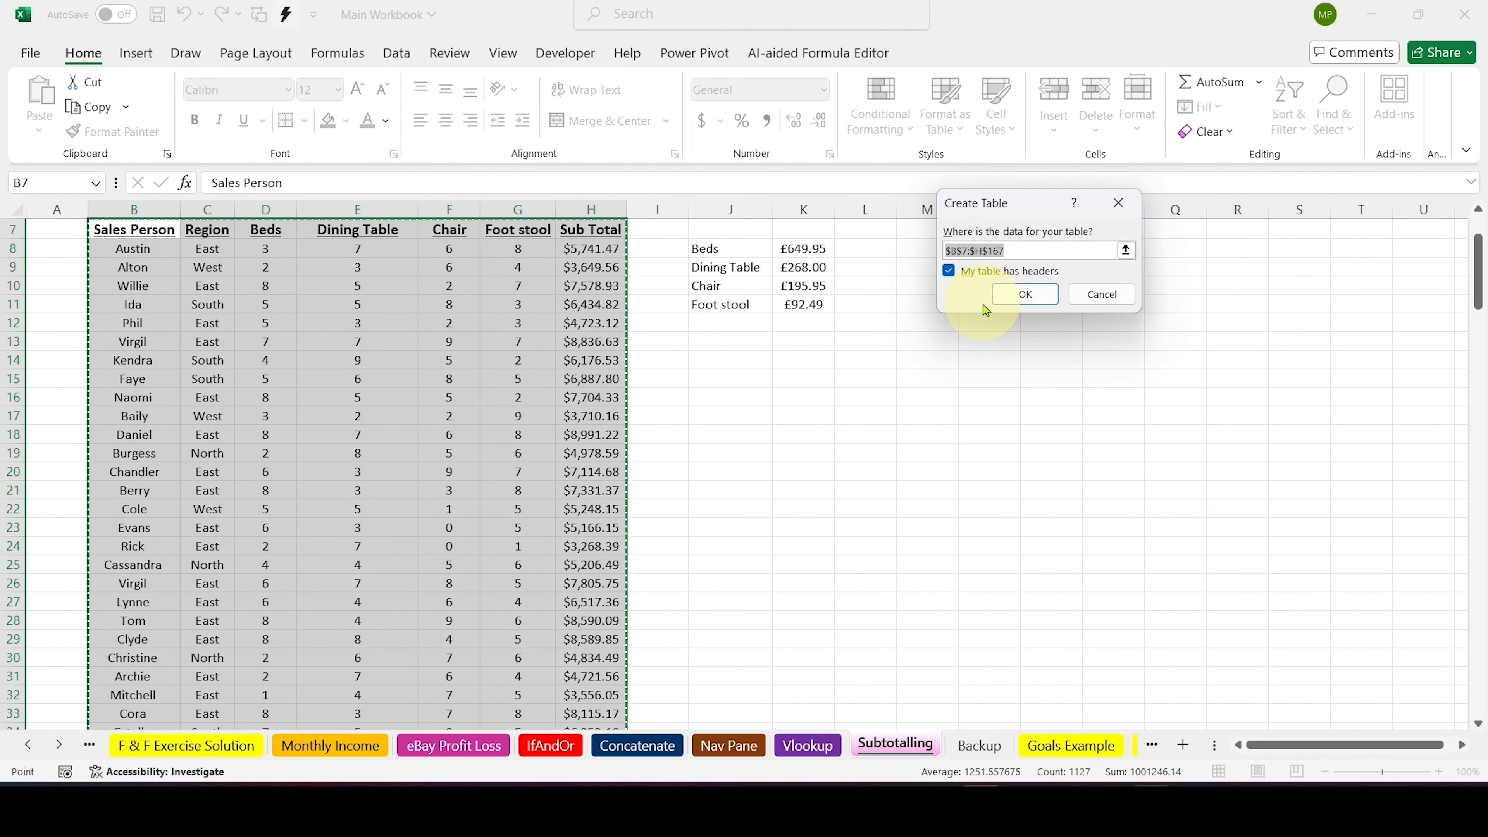
pyautogui.click(1122, 201)
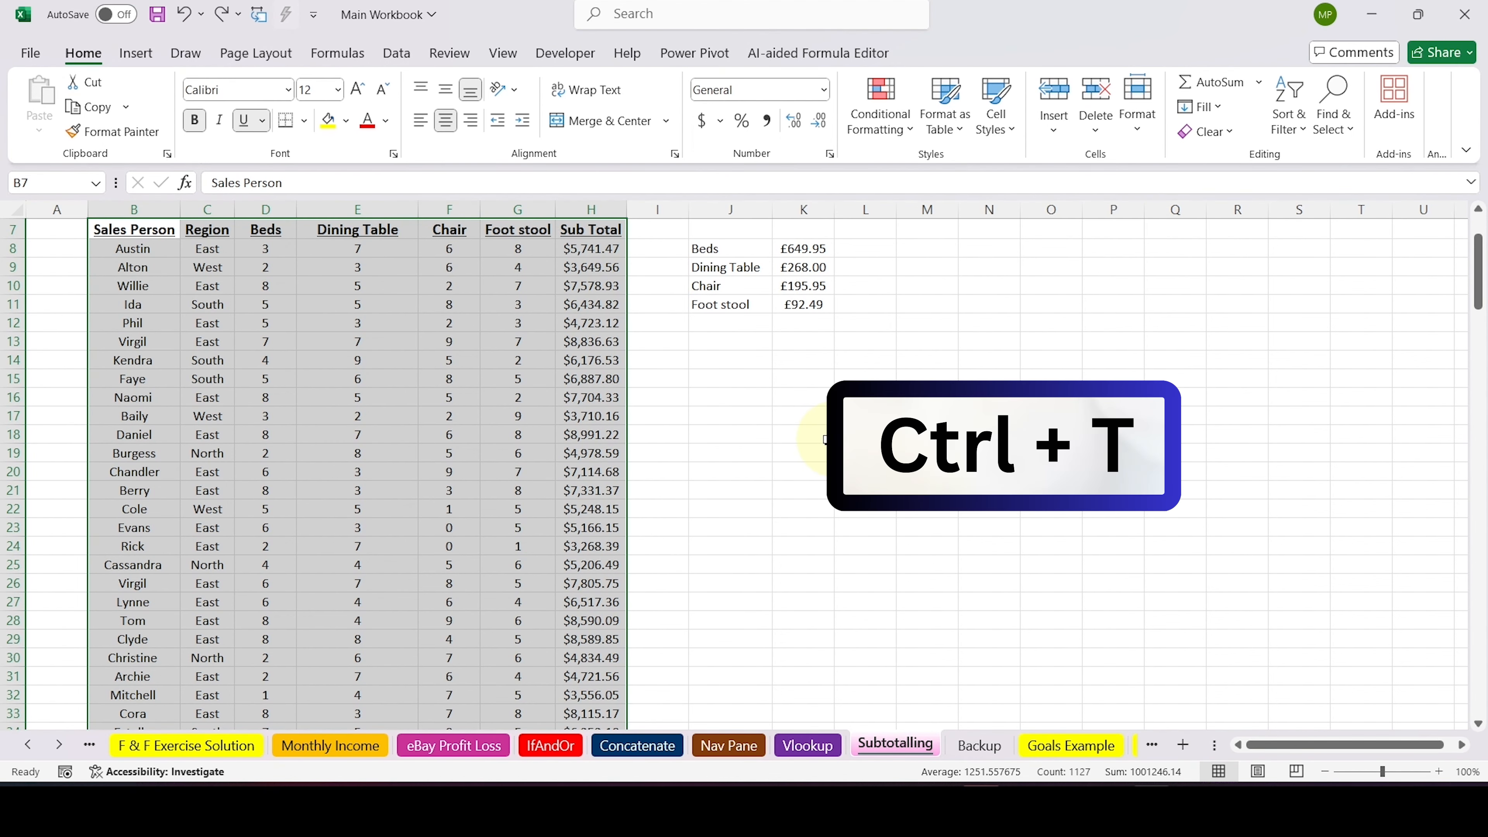
# Convert the selected sales range B7:H167 into a table with headers and deselect it
pyautogui.hotkey('ctrl', 't')
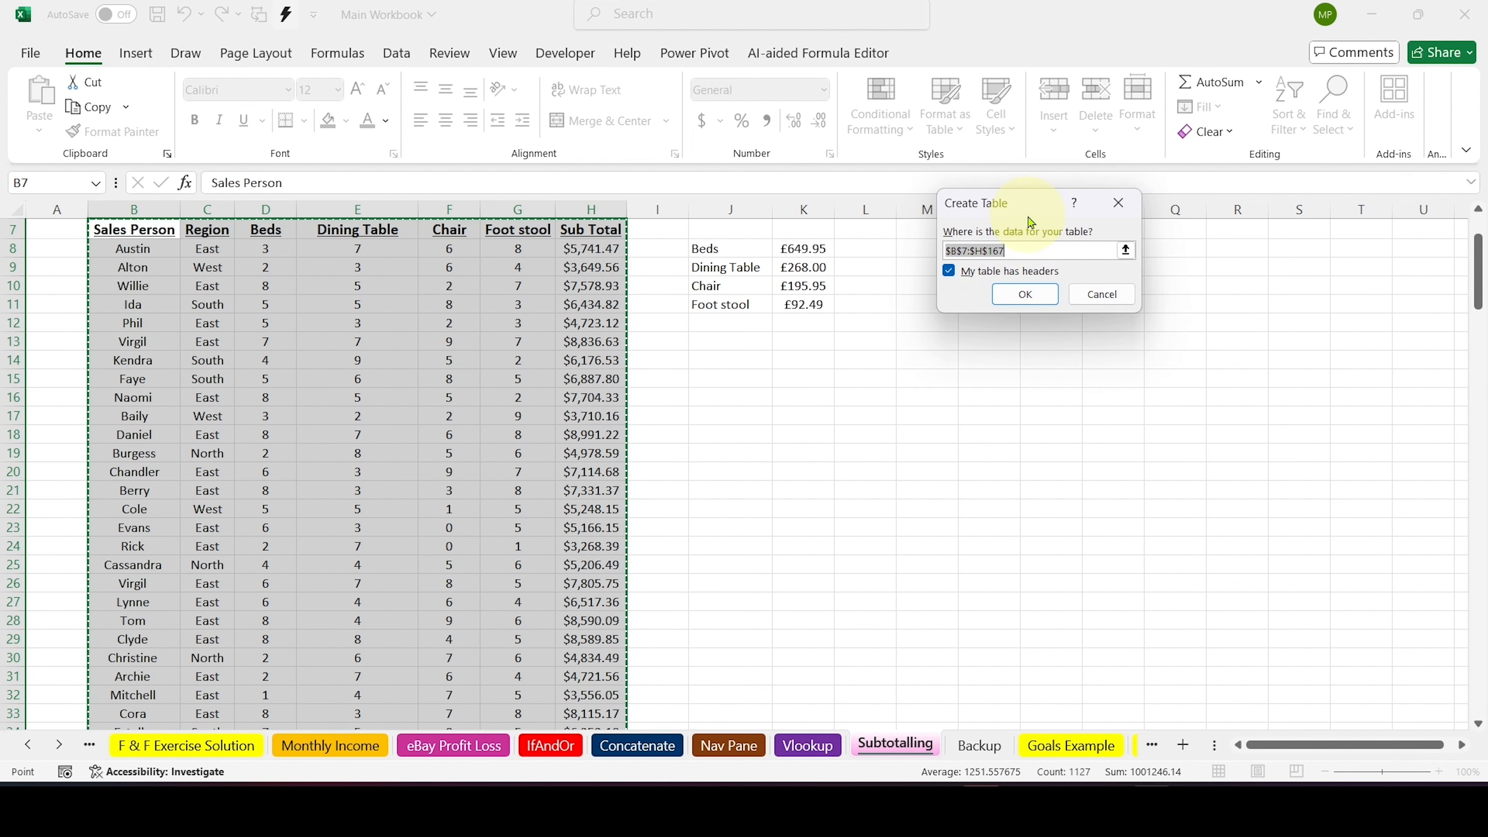
pyautogui.click(1034, 294)
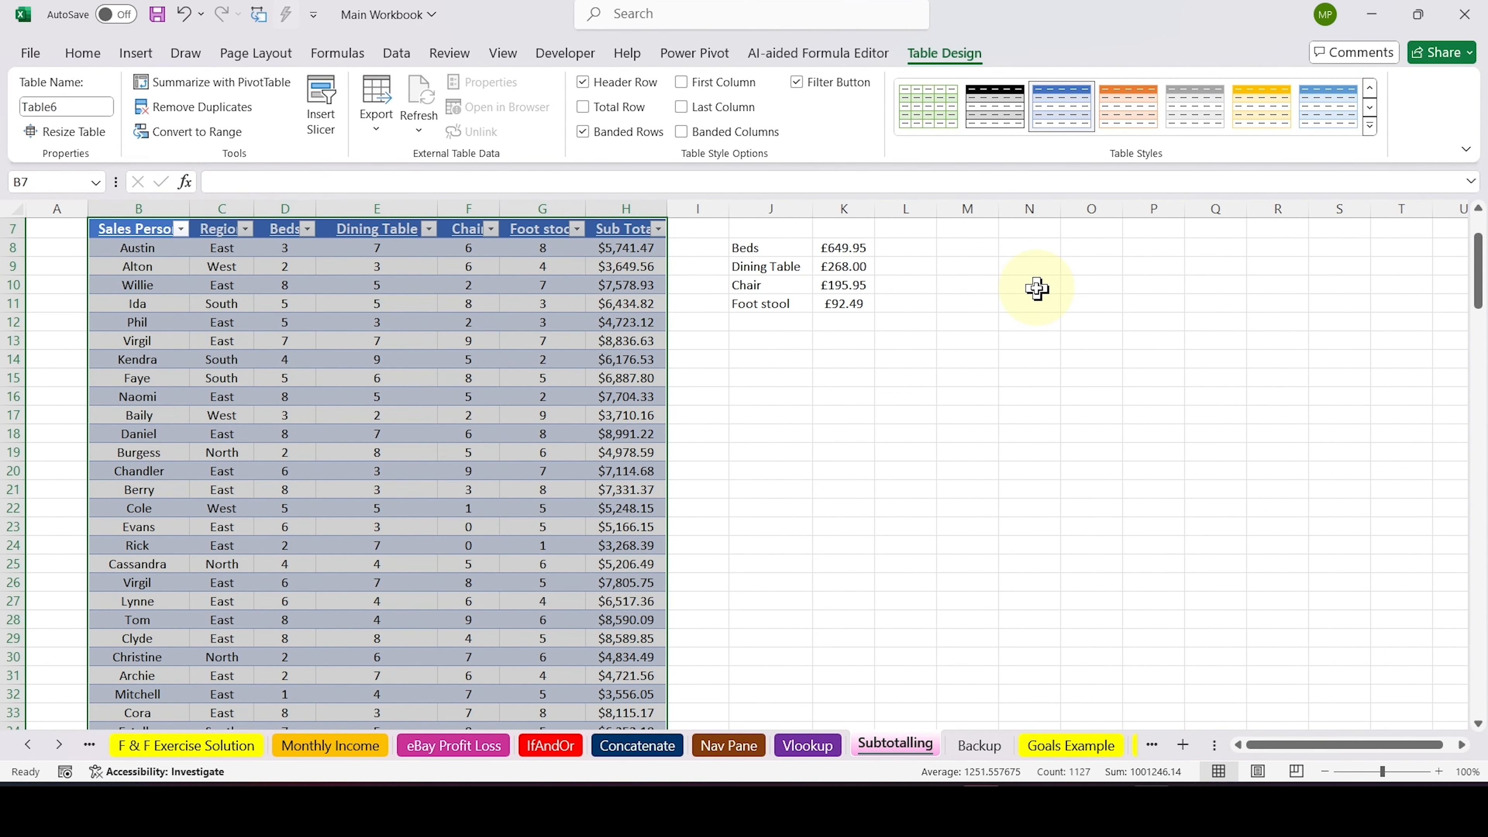
pyautogui.scroll(2, 1037, 288)
pyautogui.click(905, 537)
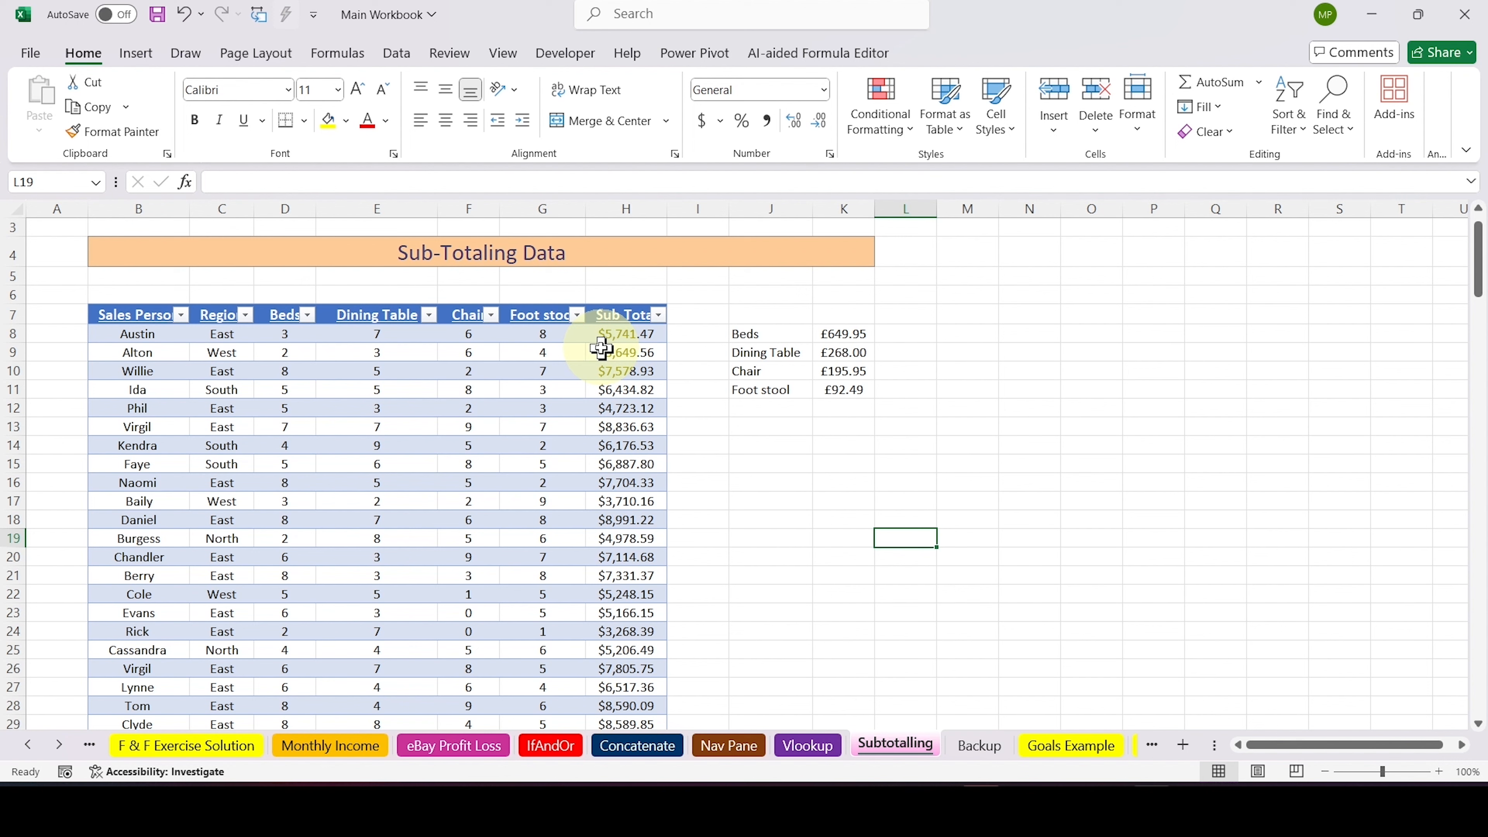
# Examine the sort and filter options offered for the Chair and Region columns of the table
pyautogui.click(491, 316)
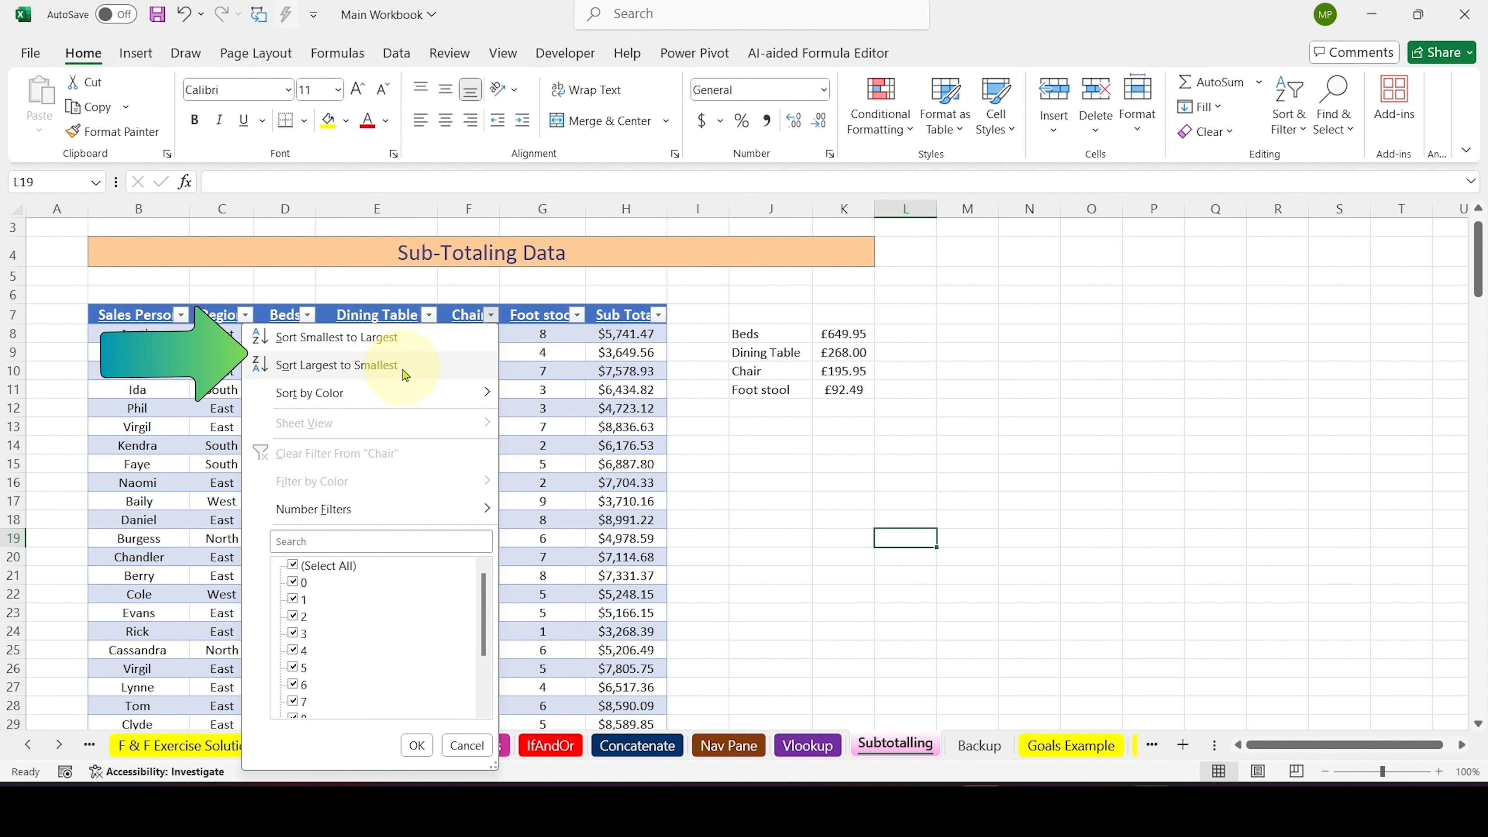
pyautogui.moveTo(403, 396)
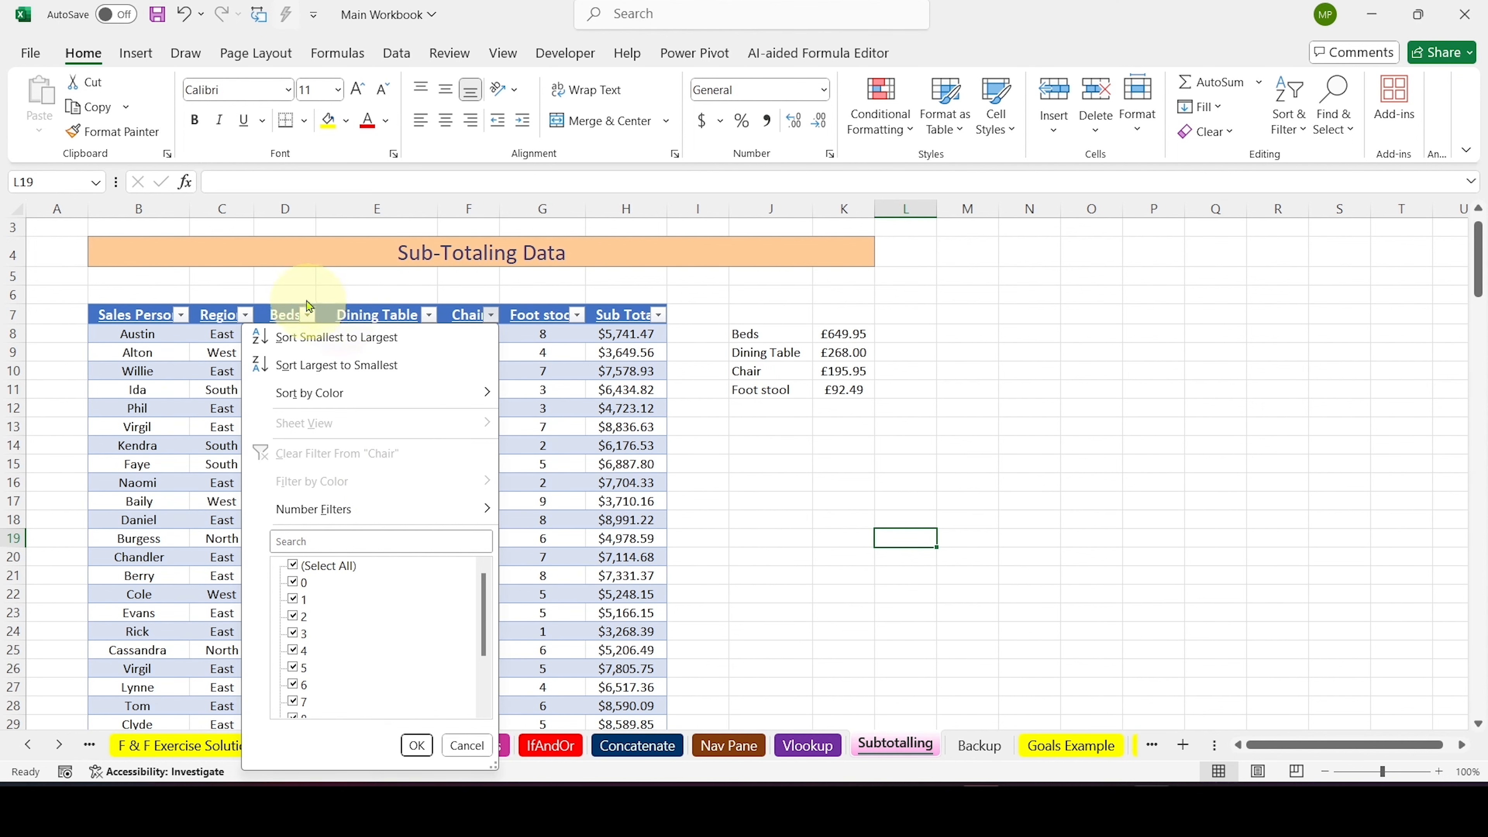
pyautogui.click(286, 282)
pyautogui.click(246, 317)
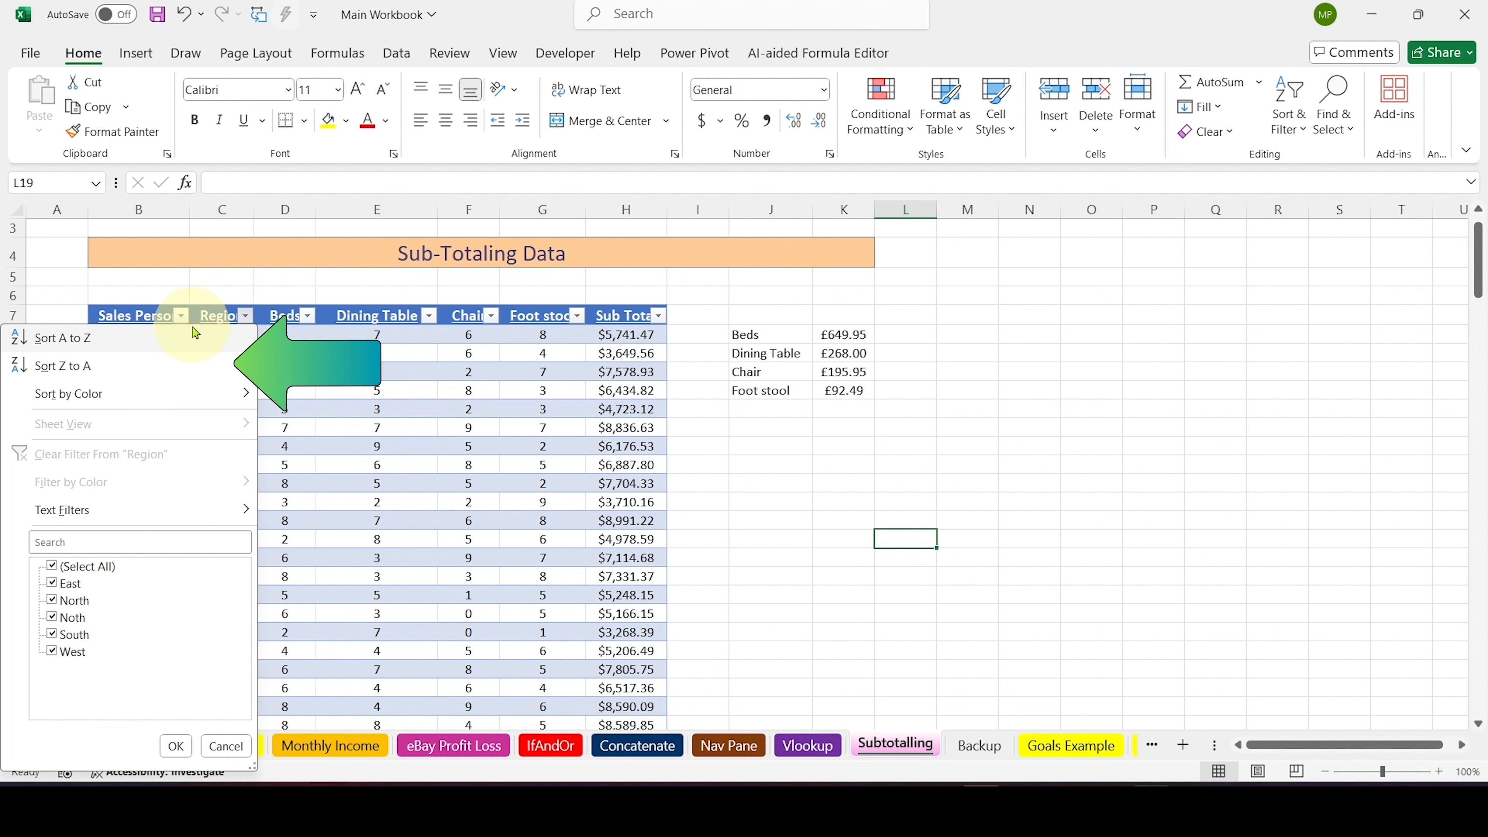
pyautogui.click(891, 534)
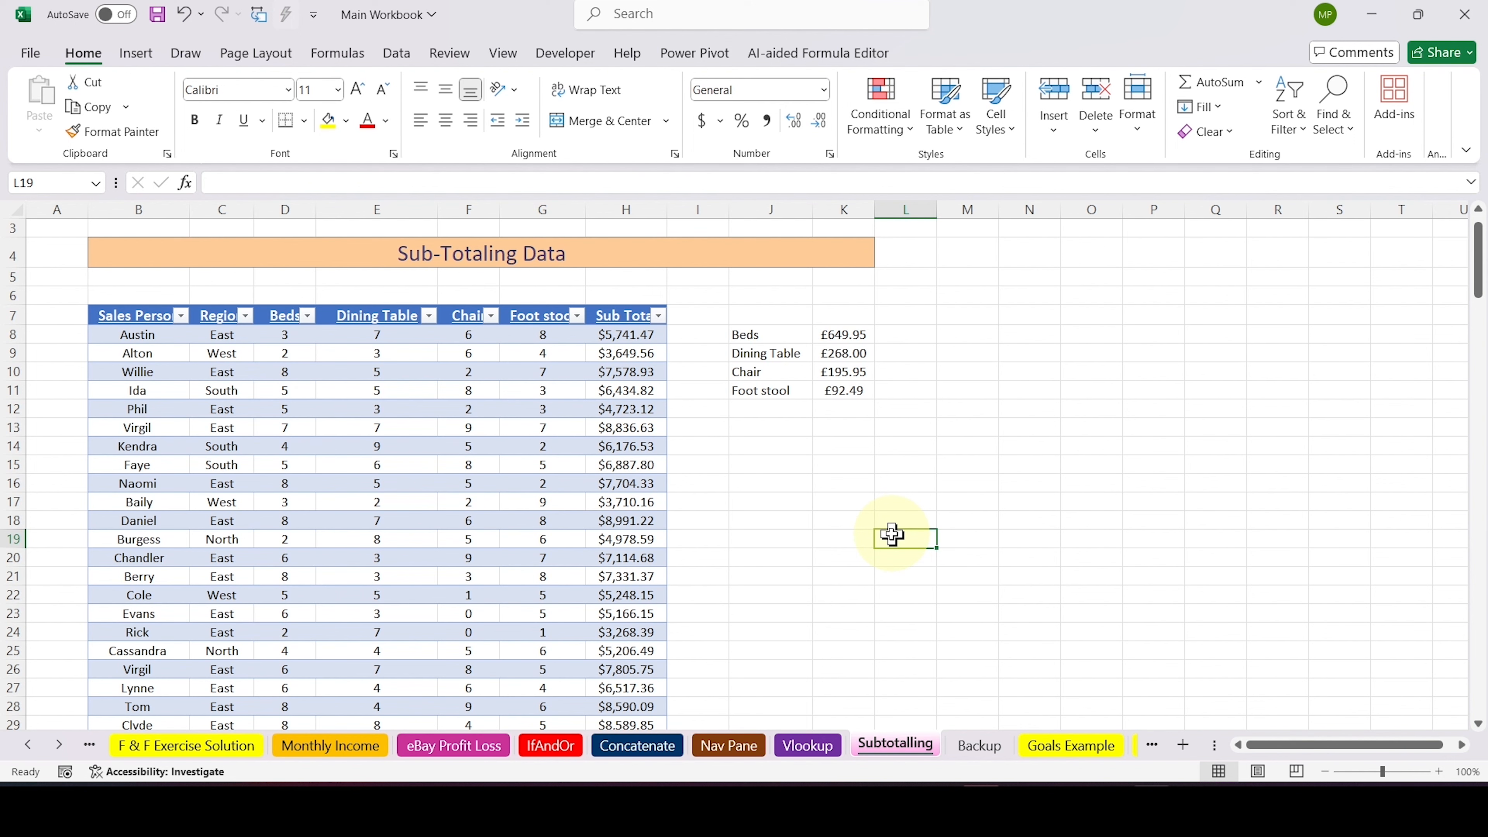
# Undo the table conversion of the sales data and clear the range selection
pyautogui.hotkey('ctrl', 'z')
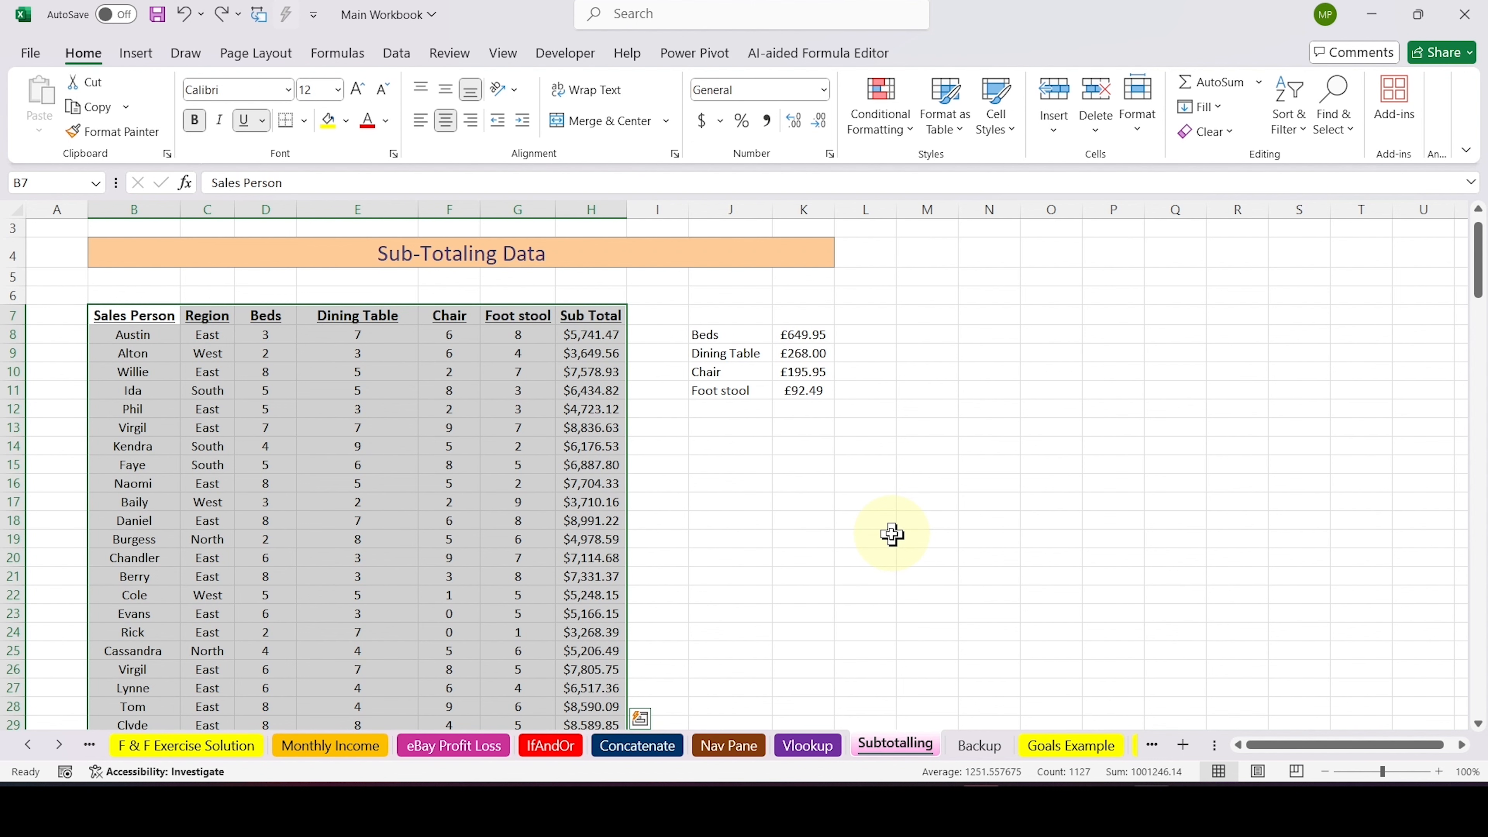
pyautogui.click(866, 520)
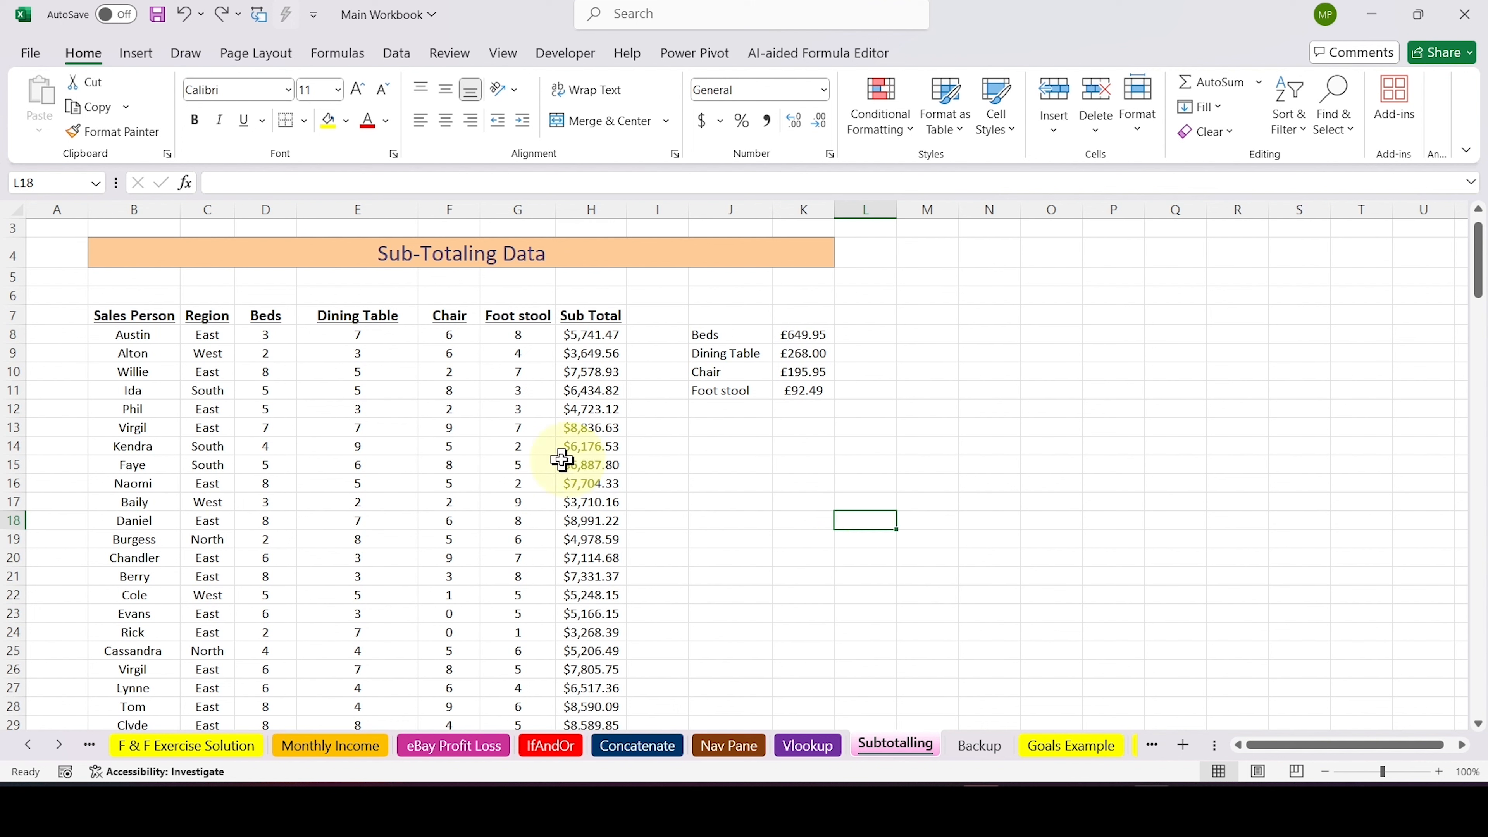
# Sort the plain sales data by the Region column from A to Z
pyautogui.click(206, 335)
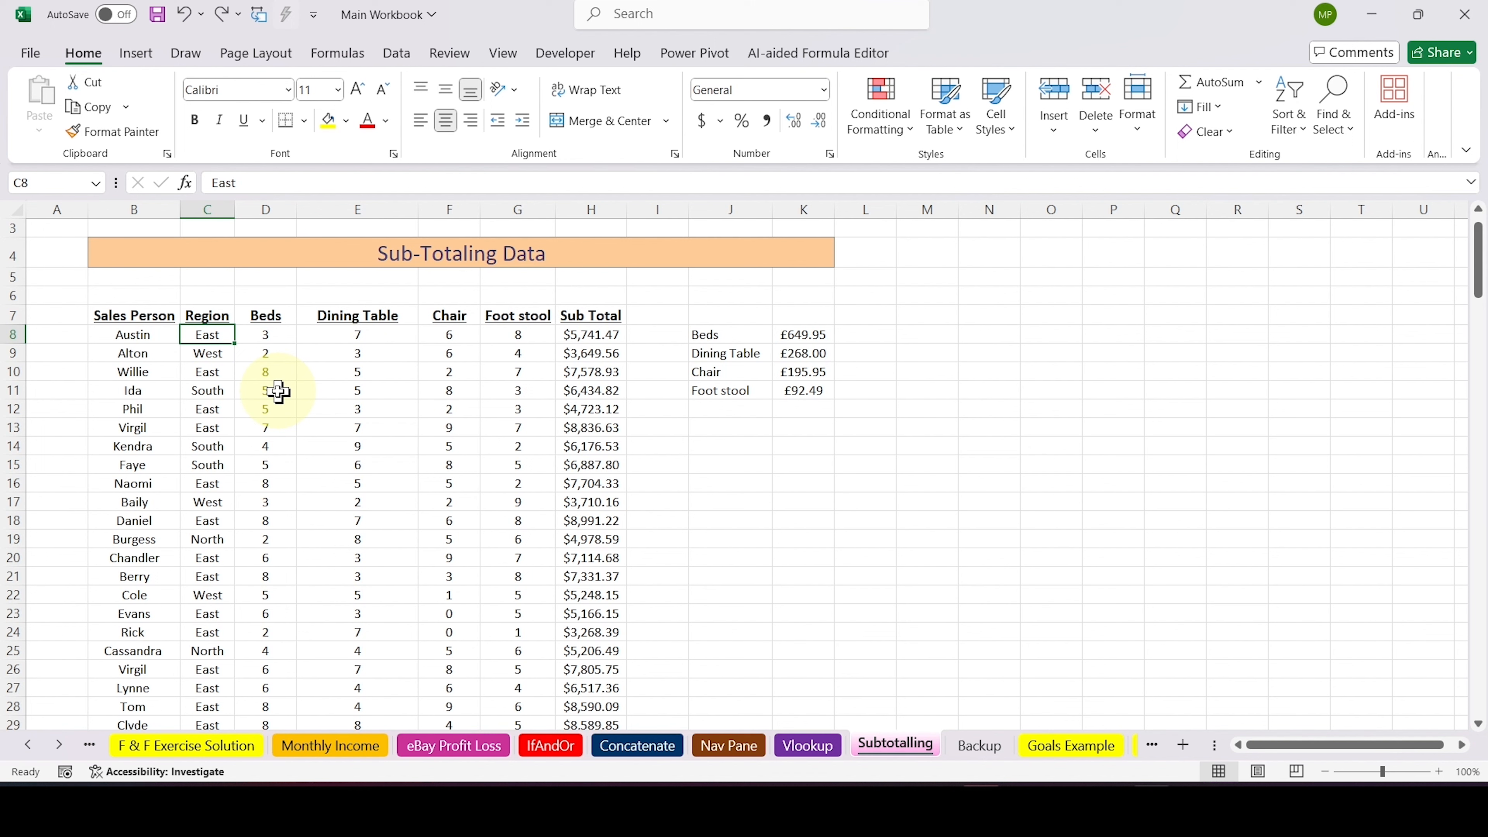
pyautogui.click(1289, 129)
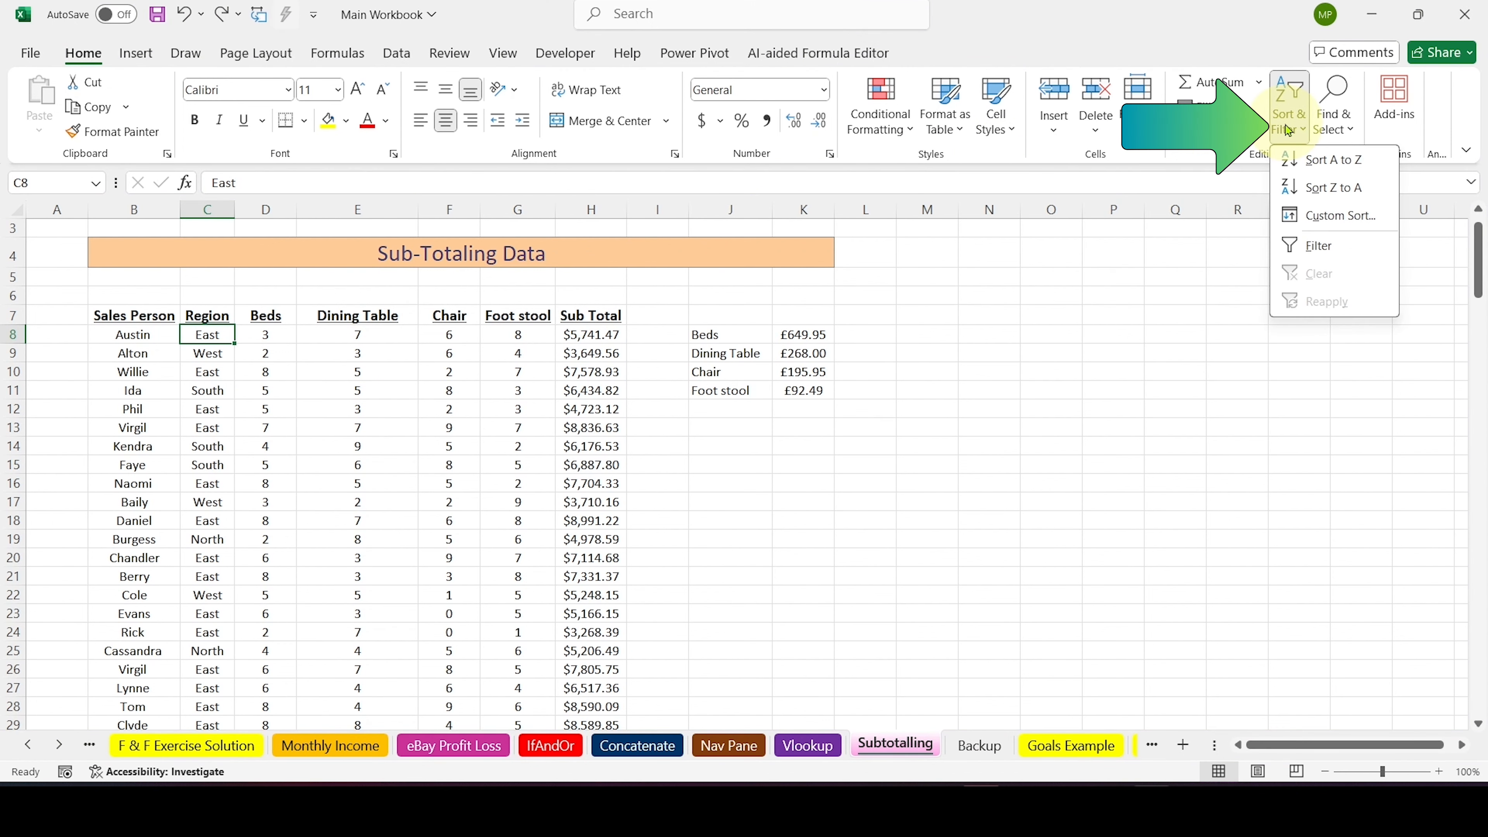
pyautogui.click(1298, 158)
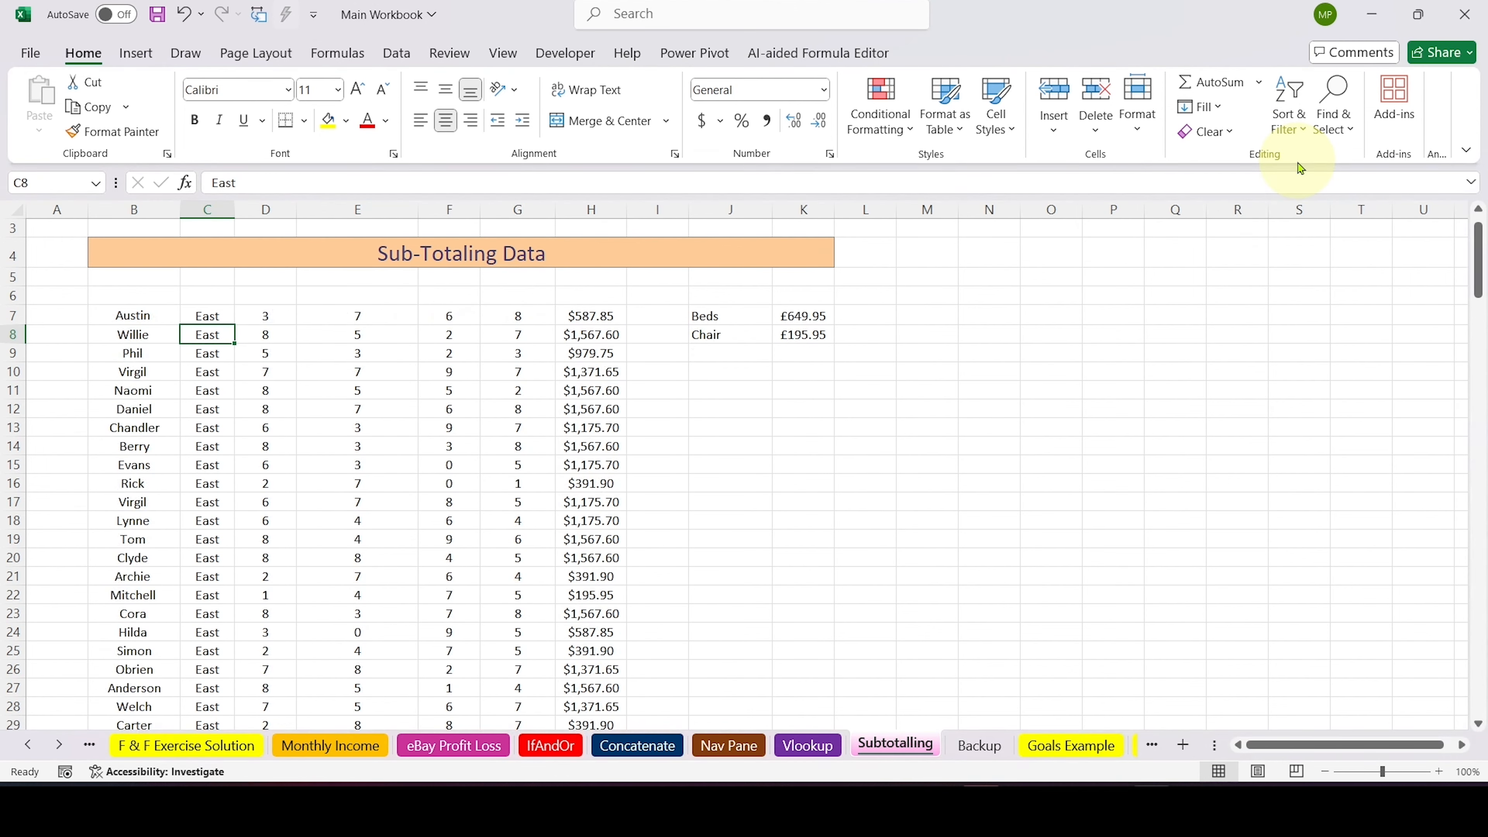
# Inspect the sorted sheet for the positions of the header row and item prices, and check the Sub Total formula in H143
pyautogui.moveTo(112, 293); pyautogui.dragTo(570, 295)
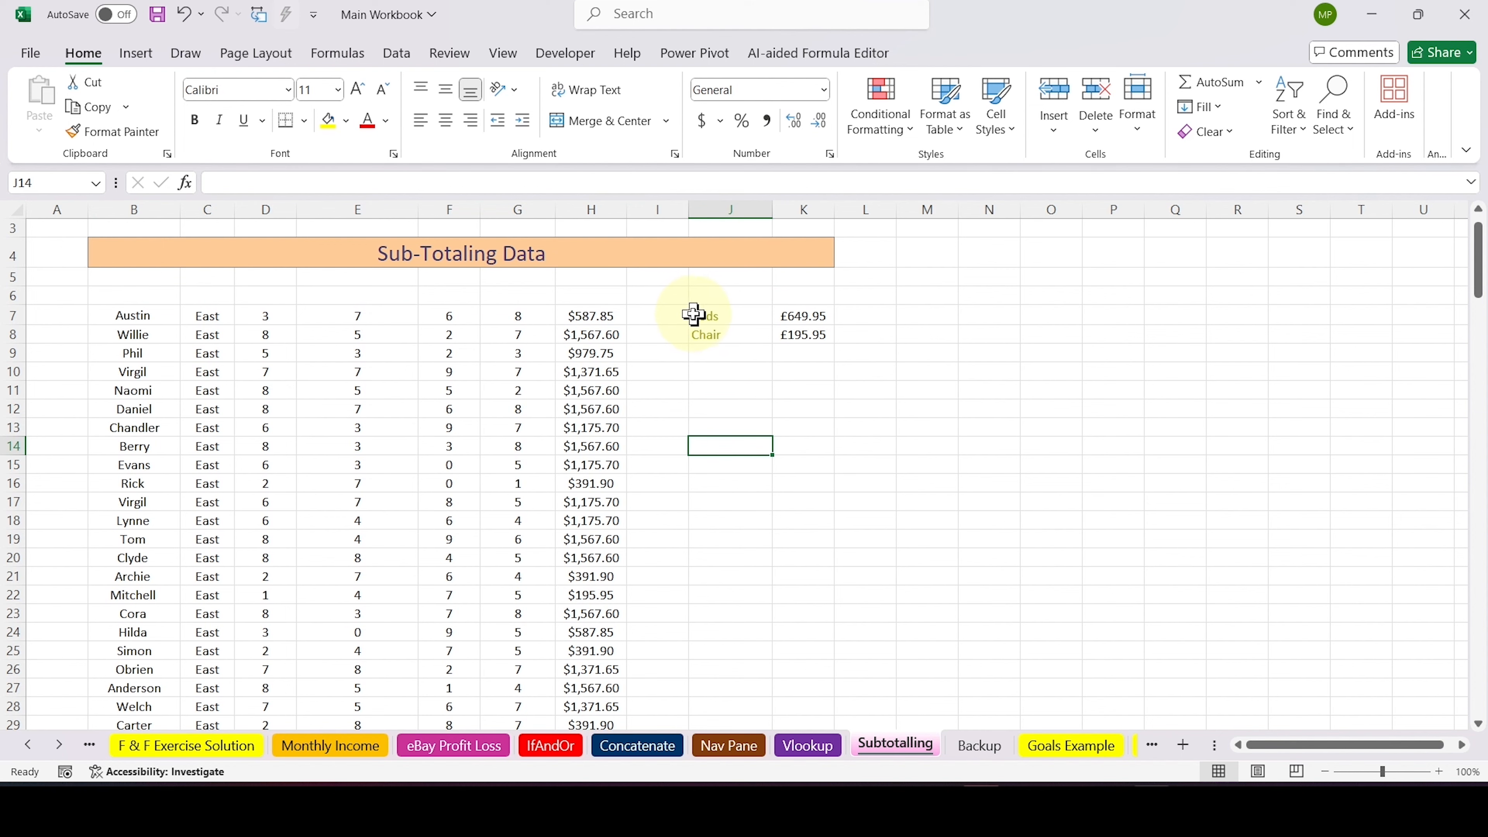
pyautogui.moveTo(697, 319); pyautogui.dragTo(801, 339)
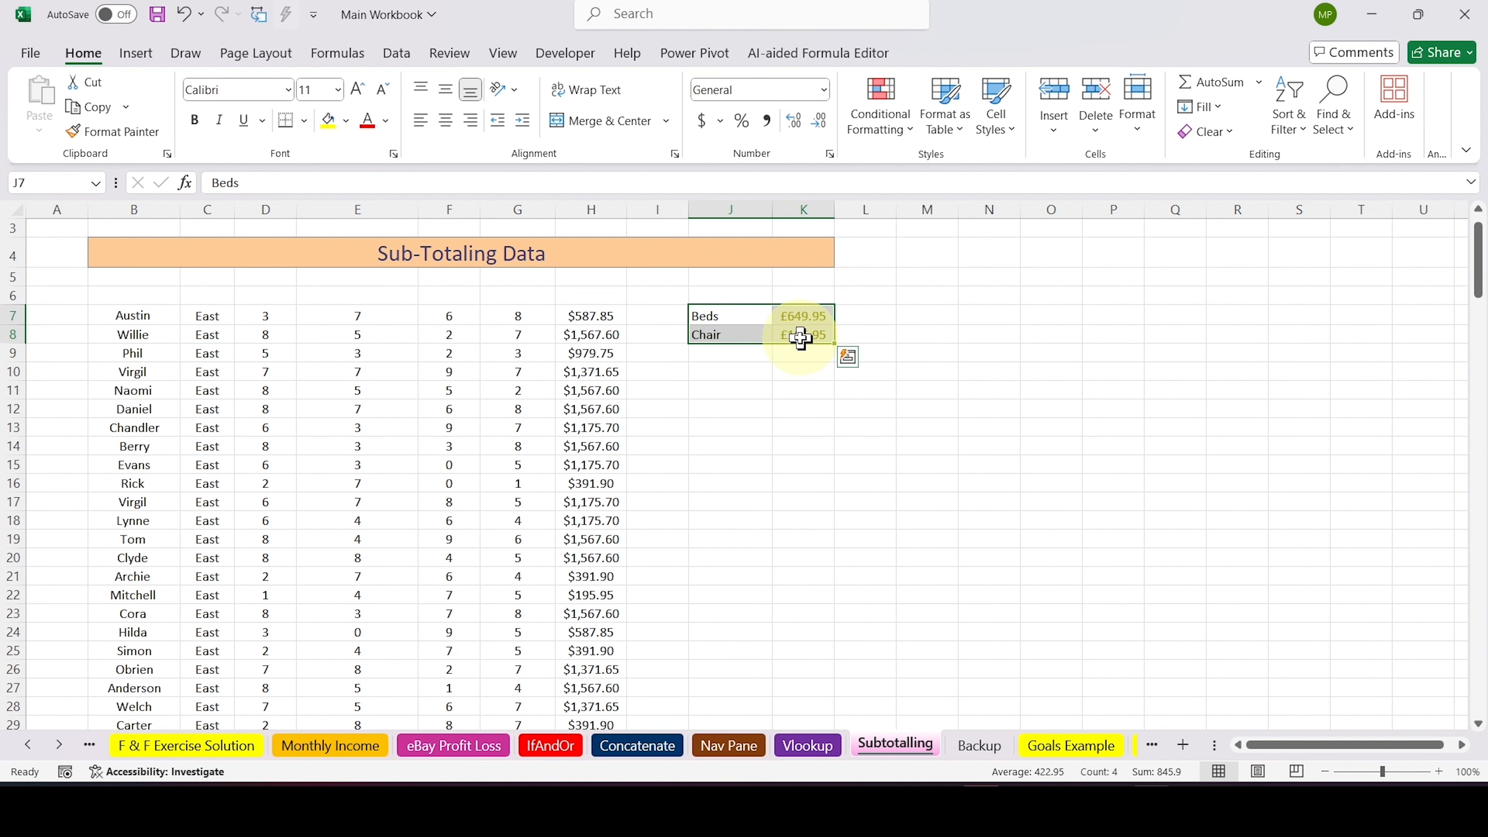
pyautogui.scroll(-16, 801, 339)
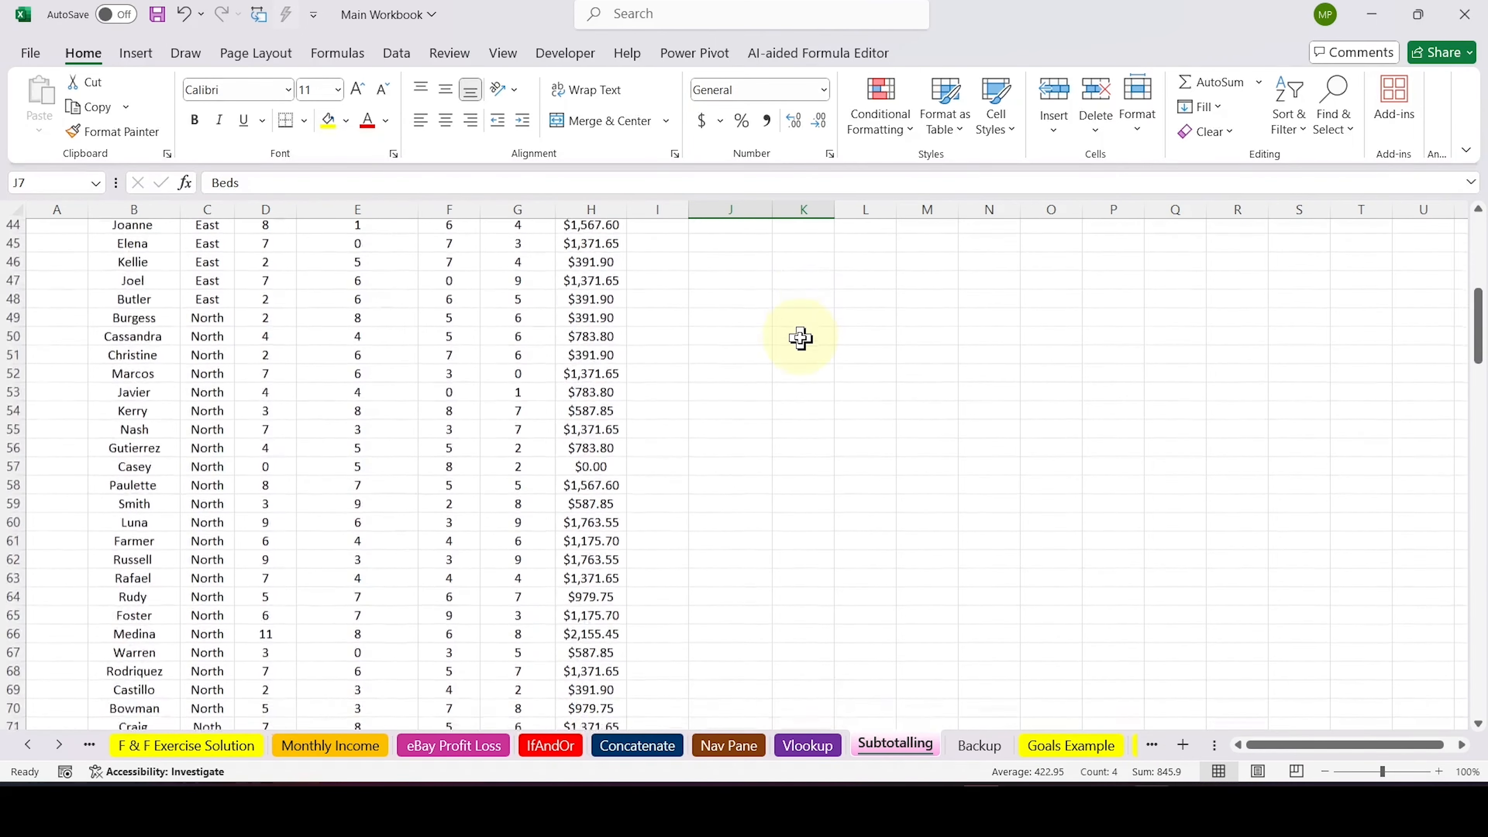
pyautogui.scroll(-3, 801, 339)
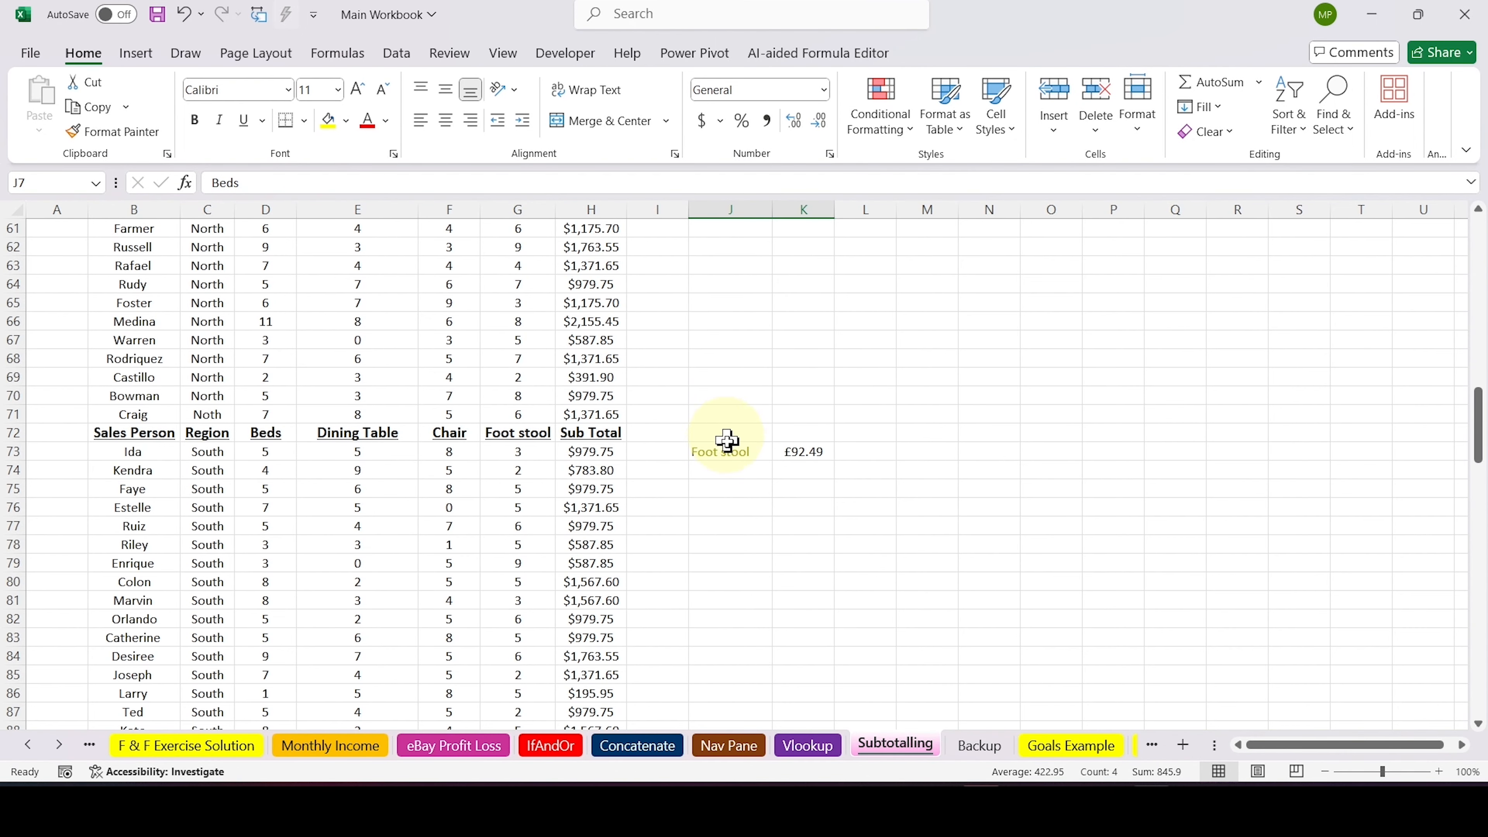
pyautogui.click(709, 453)
pyautogui.hotkey('shift', 'Right')
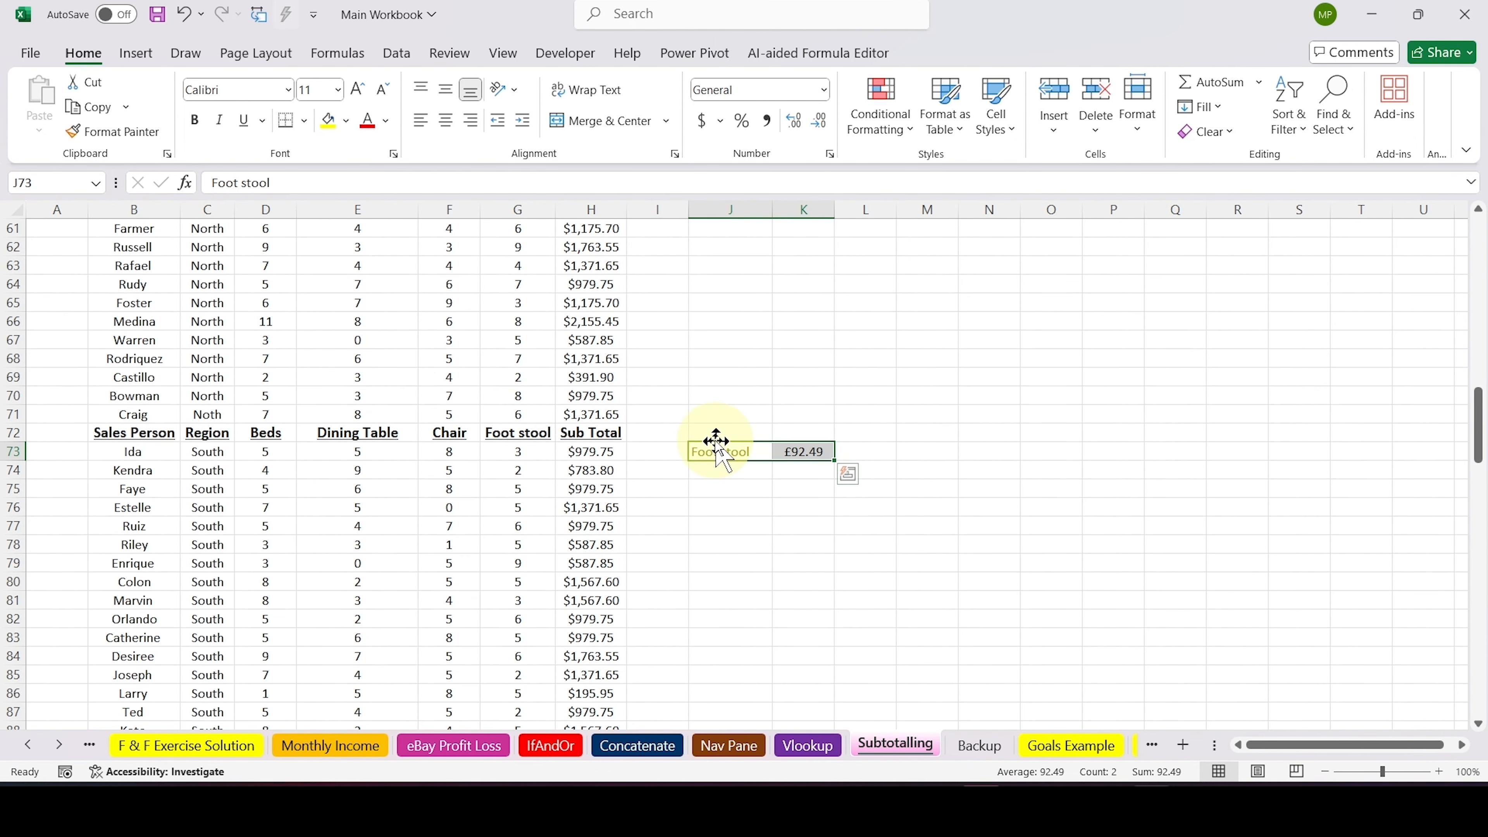
pyautogui.moveTo(160, 432); pyautogui.dragTo(545, 430)
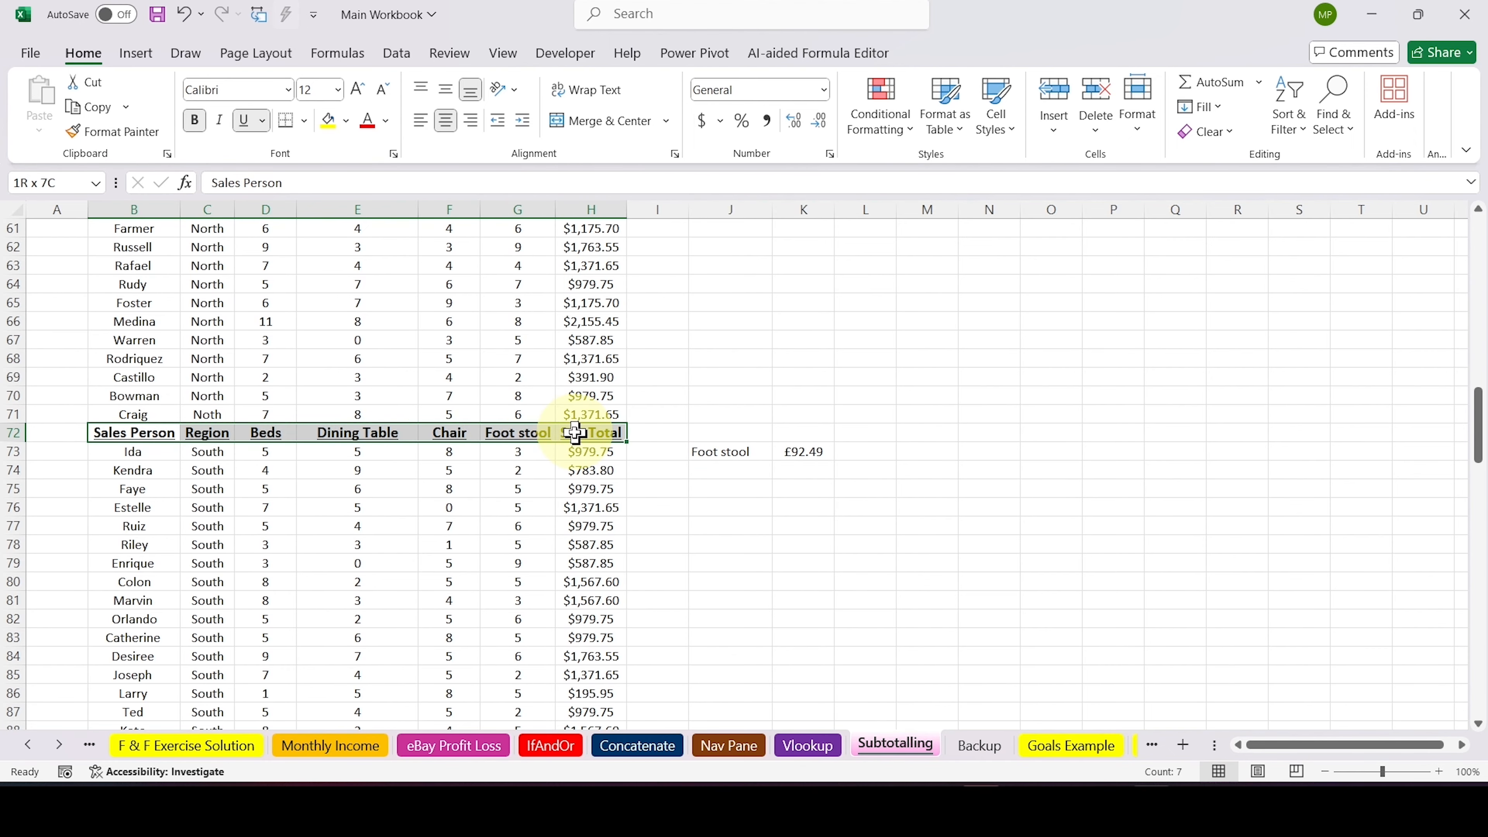
pyautogui.moveTo(575, 433); pyautogui.dragTo(575, 432)
pyautogui.scroll(-20, 825, 364)
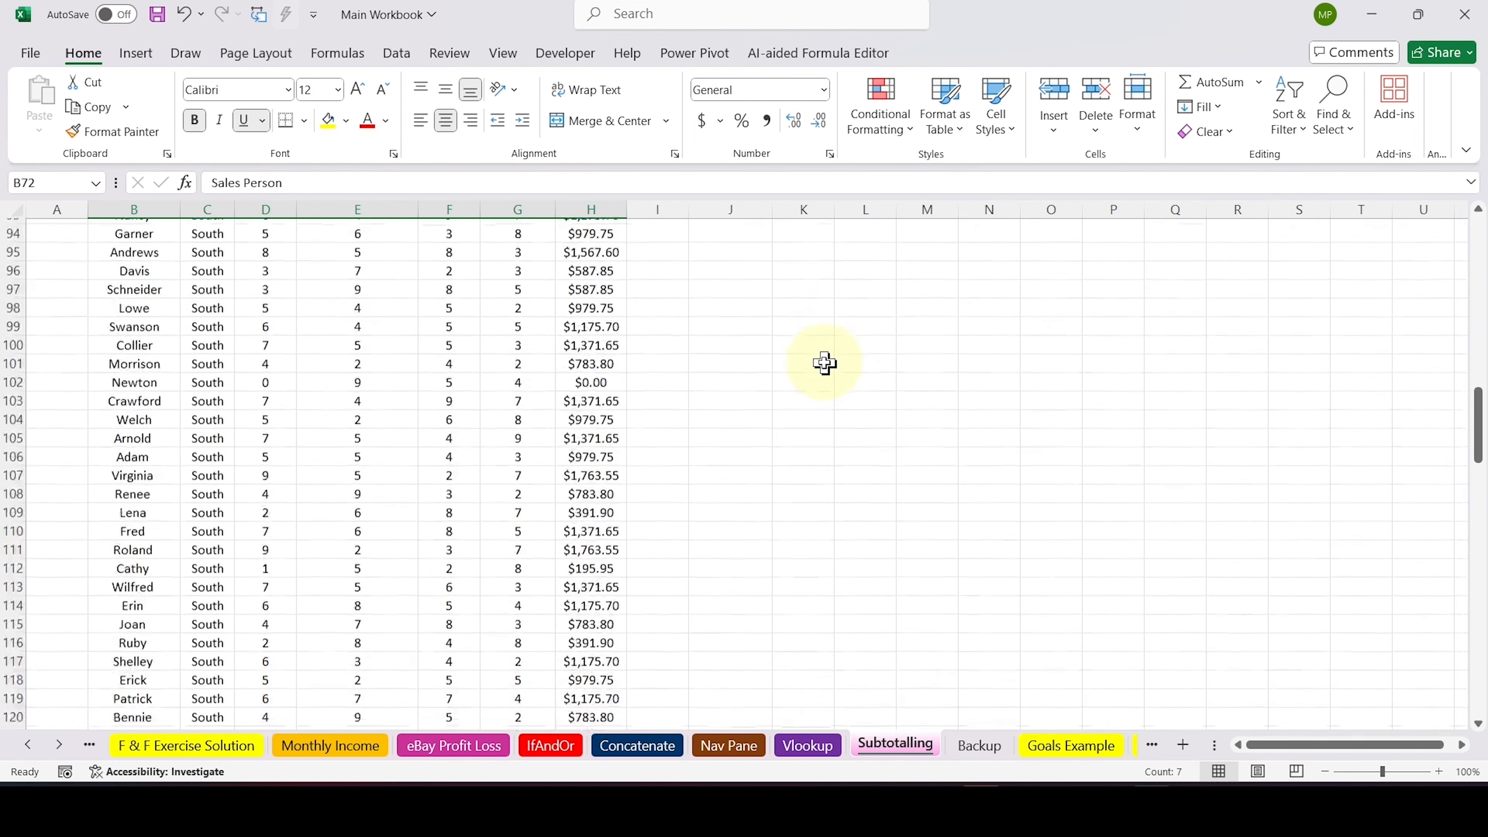
pyautogui.scroll(-3, 825, 364)
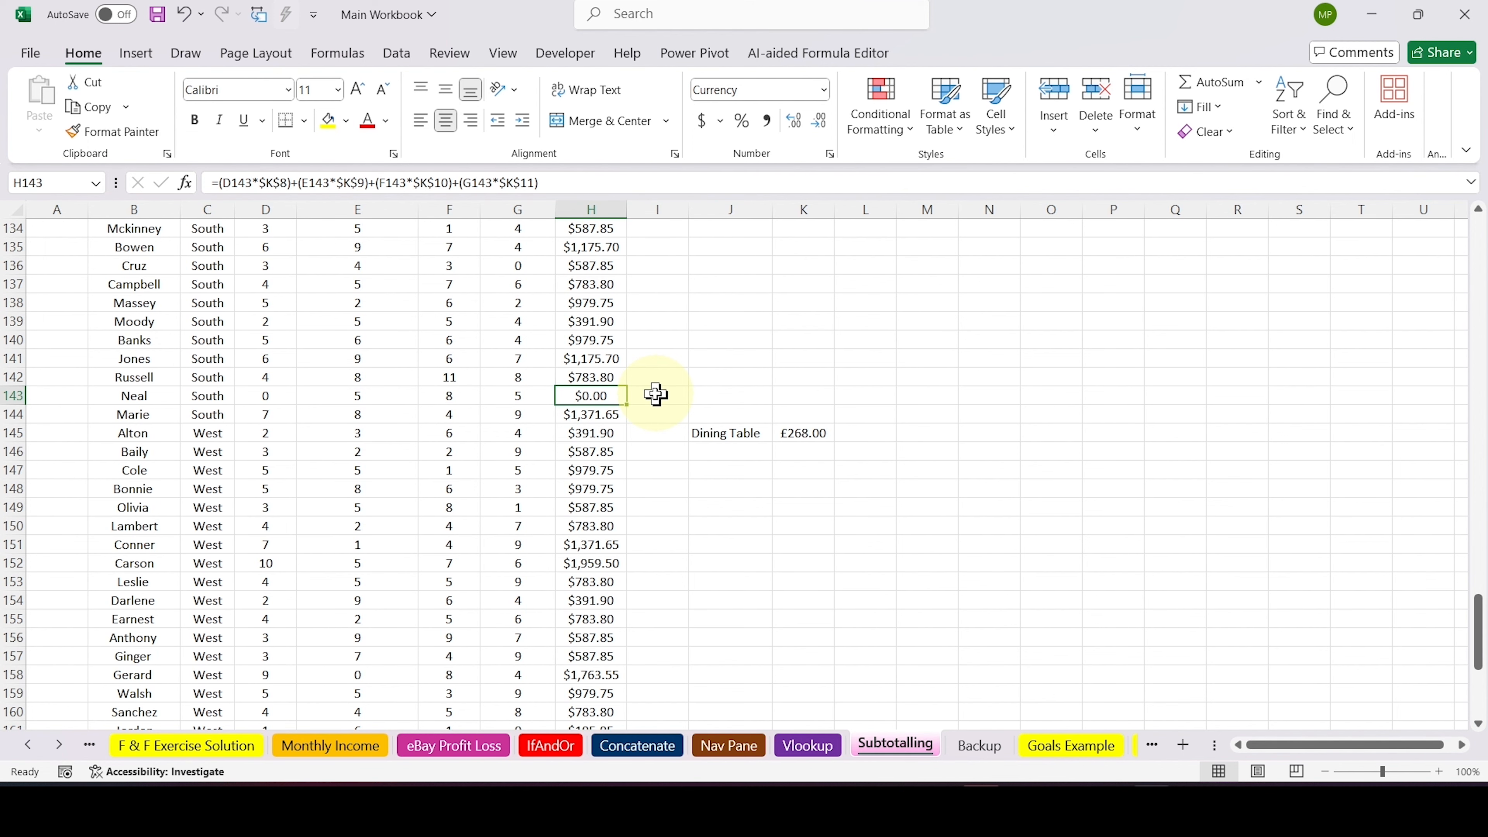
# Undo the Region sort of the plain sales data and return to the start of the sheet
pyautogui.hotkey('ctrl', 'a')
pyautogui.click(932, 417)
pyautogui.scroll(3, 933, 419)
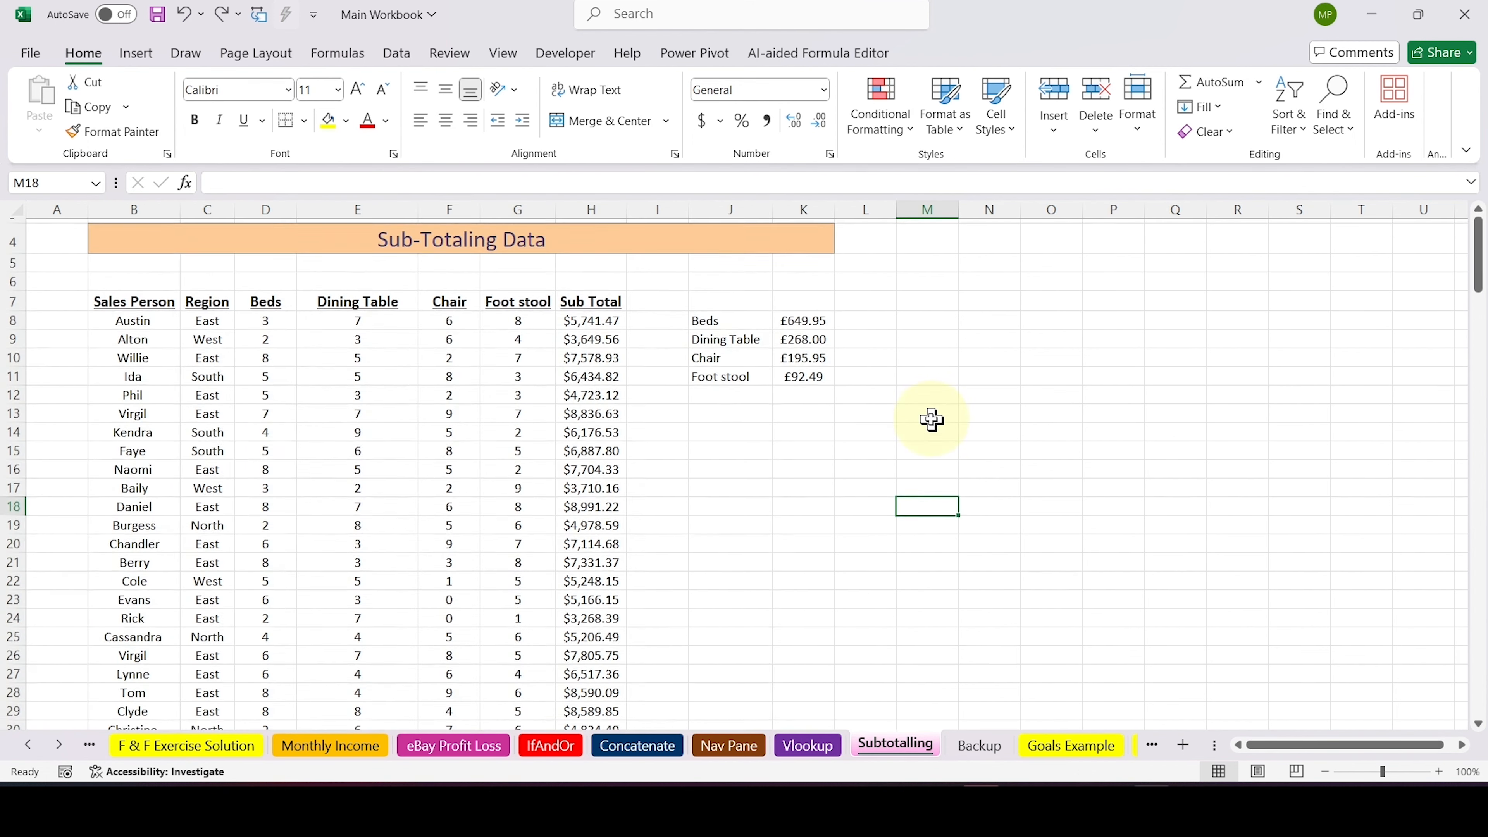
pyautogui.click(817, 498)
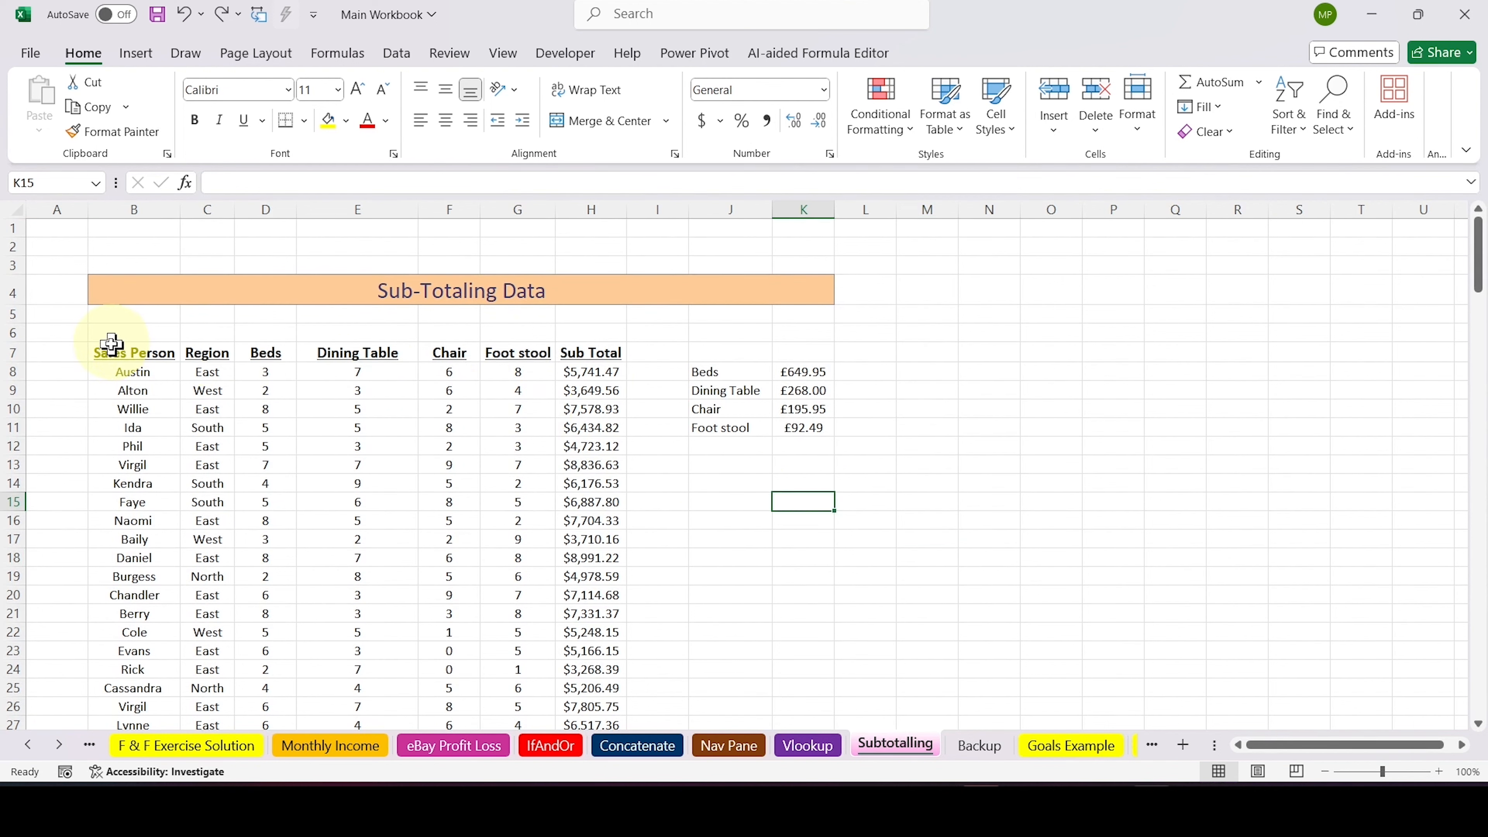
# Separate the surrounding cells from the sales data by moving the header row up to row 6 and the item price list to M8:N11
pyautogui.moveTo(108, 349); pyautogui.dragTo(593, 347)
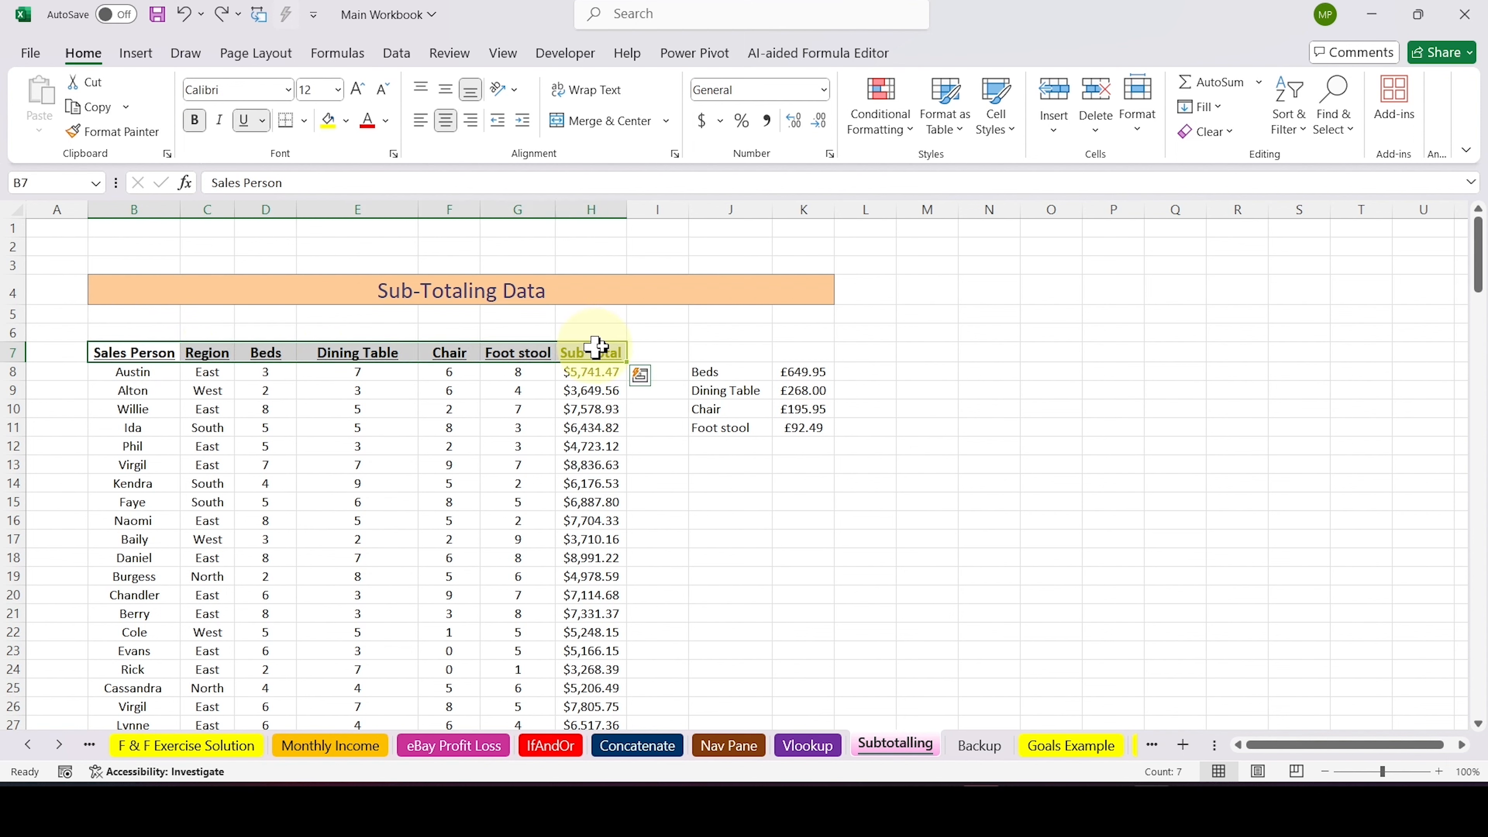
pyautogui.click(927, 538)
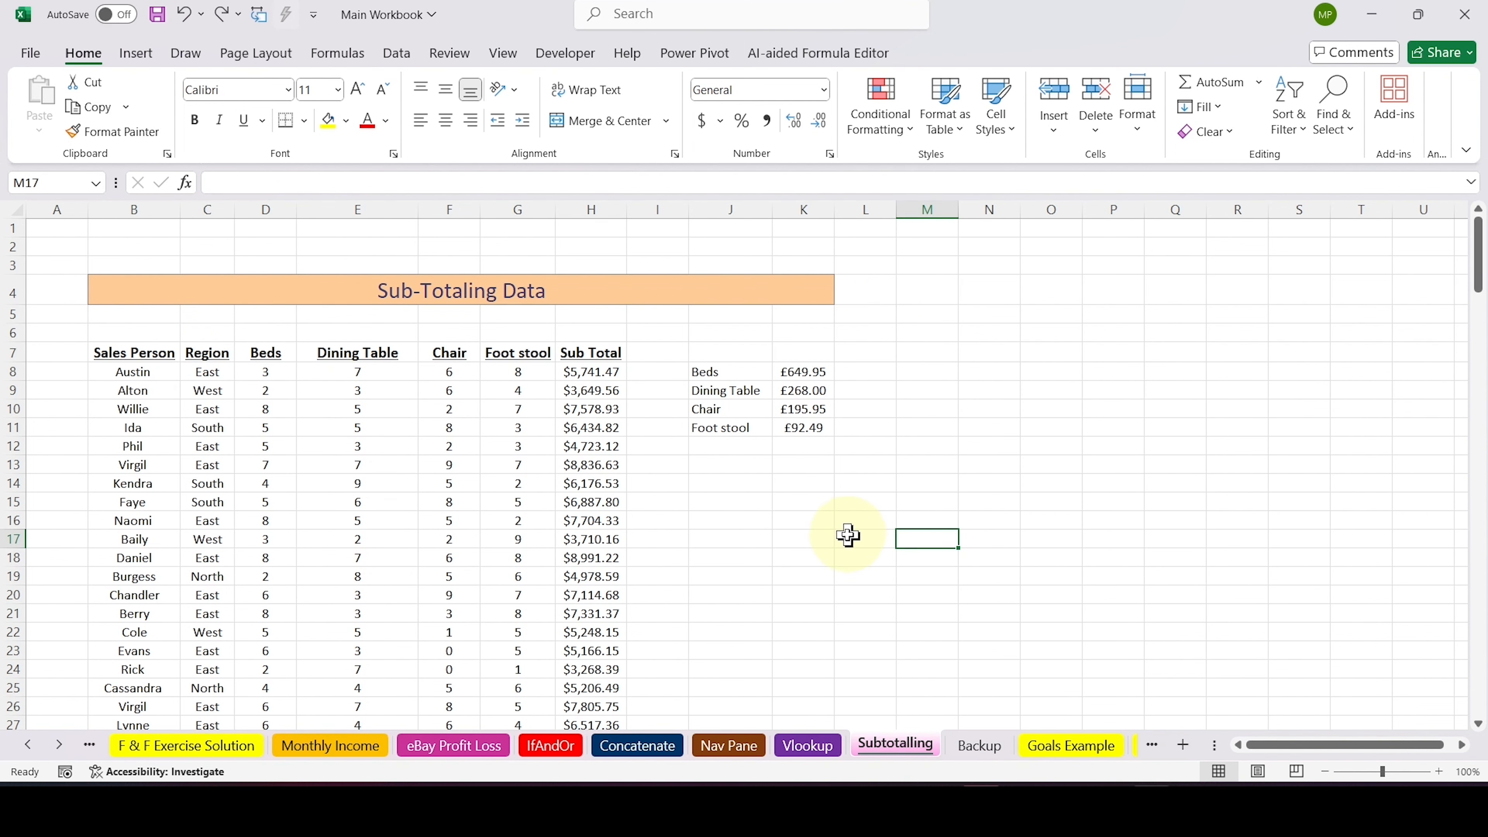
pyautogui.moveTo(116, 352); pyautogui.dragTo(601, 354)
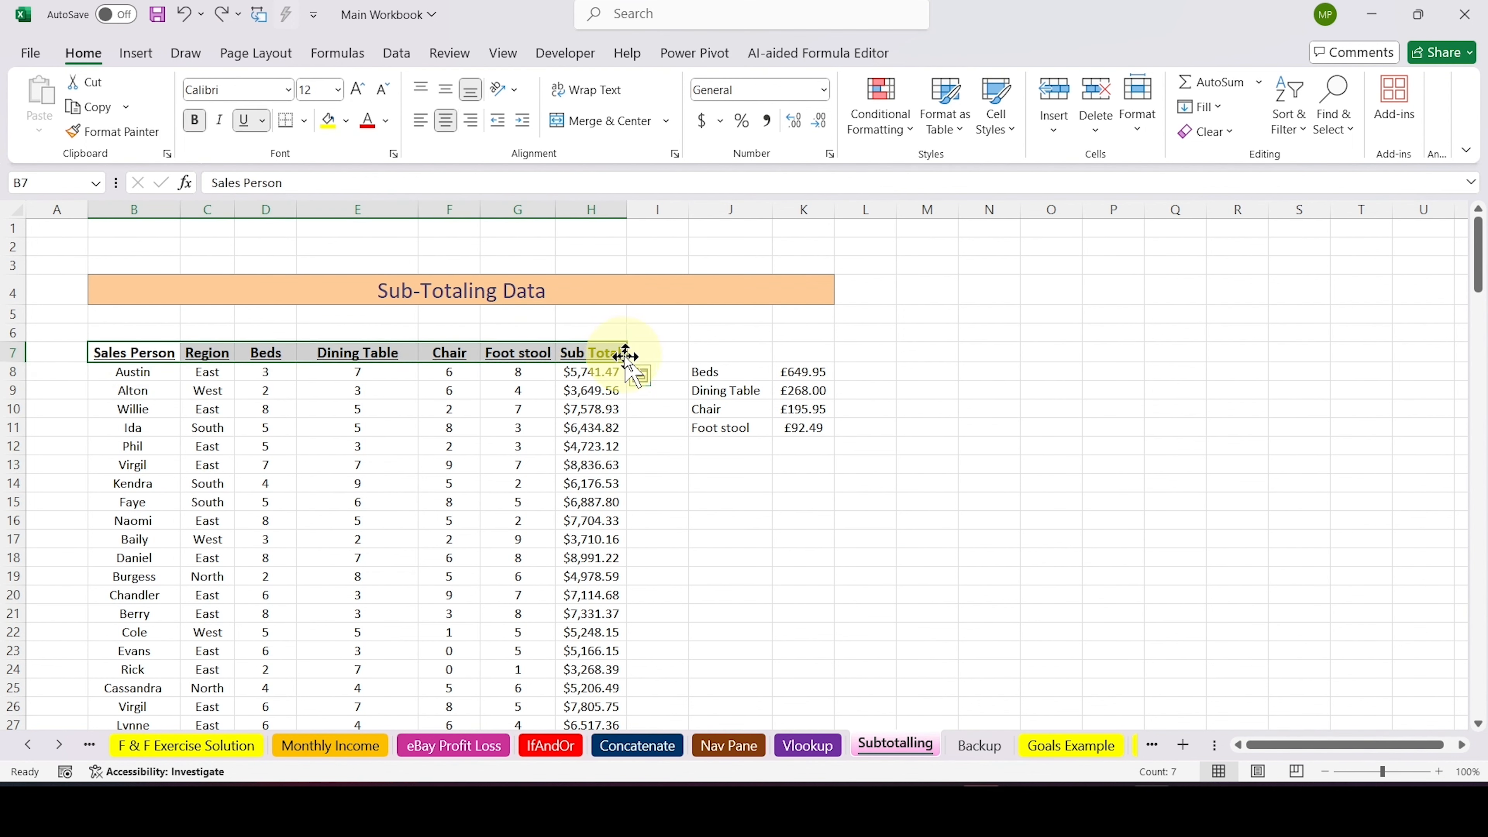
pyautogui.moveTo(625, 356); pyautogui.dragTo(626, 343)
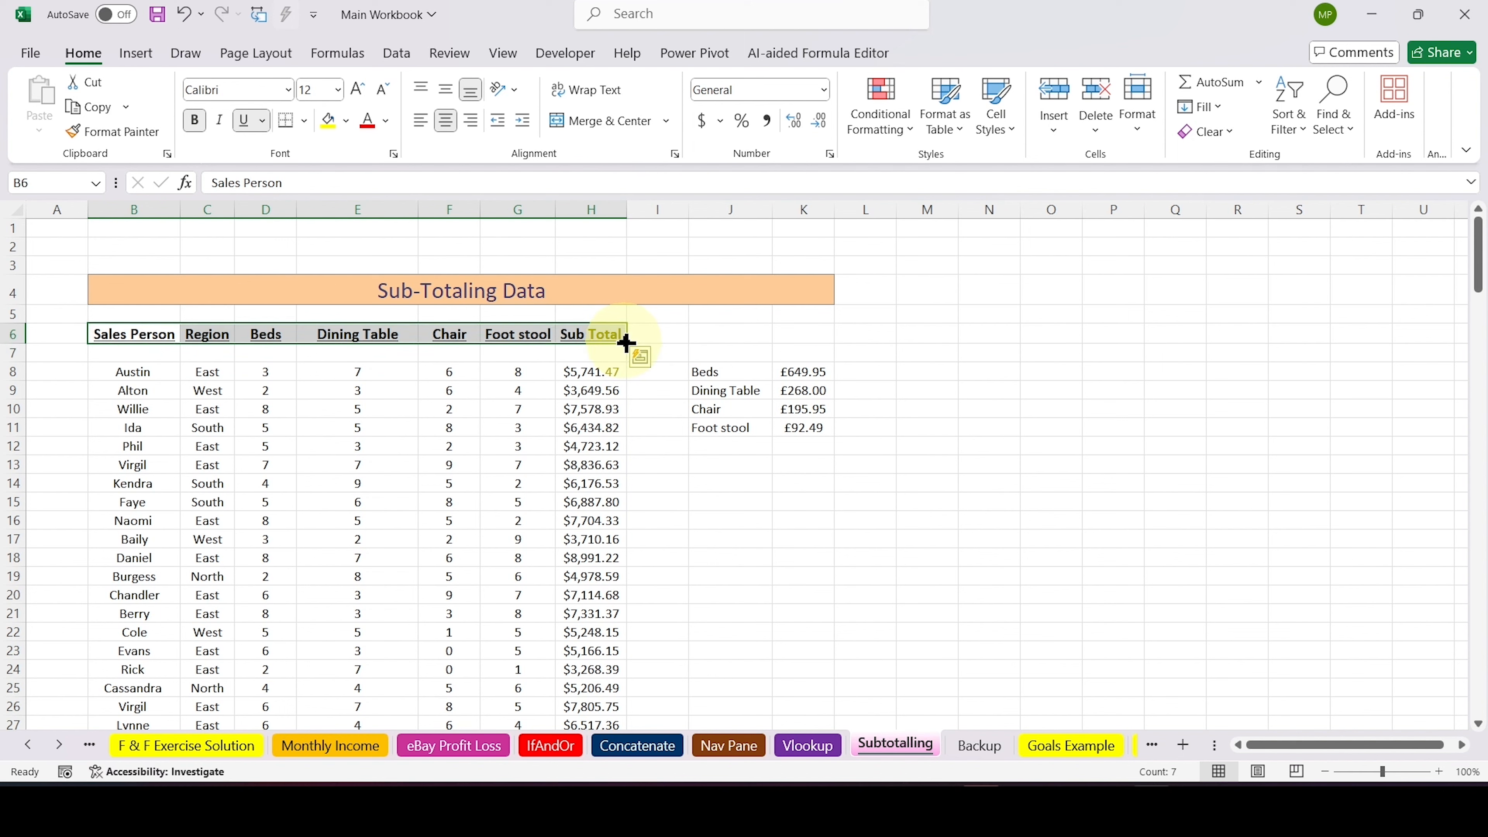
pyautogui.click(802, 557)
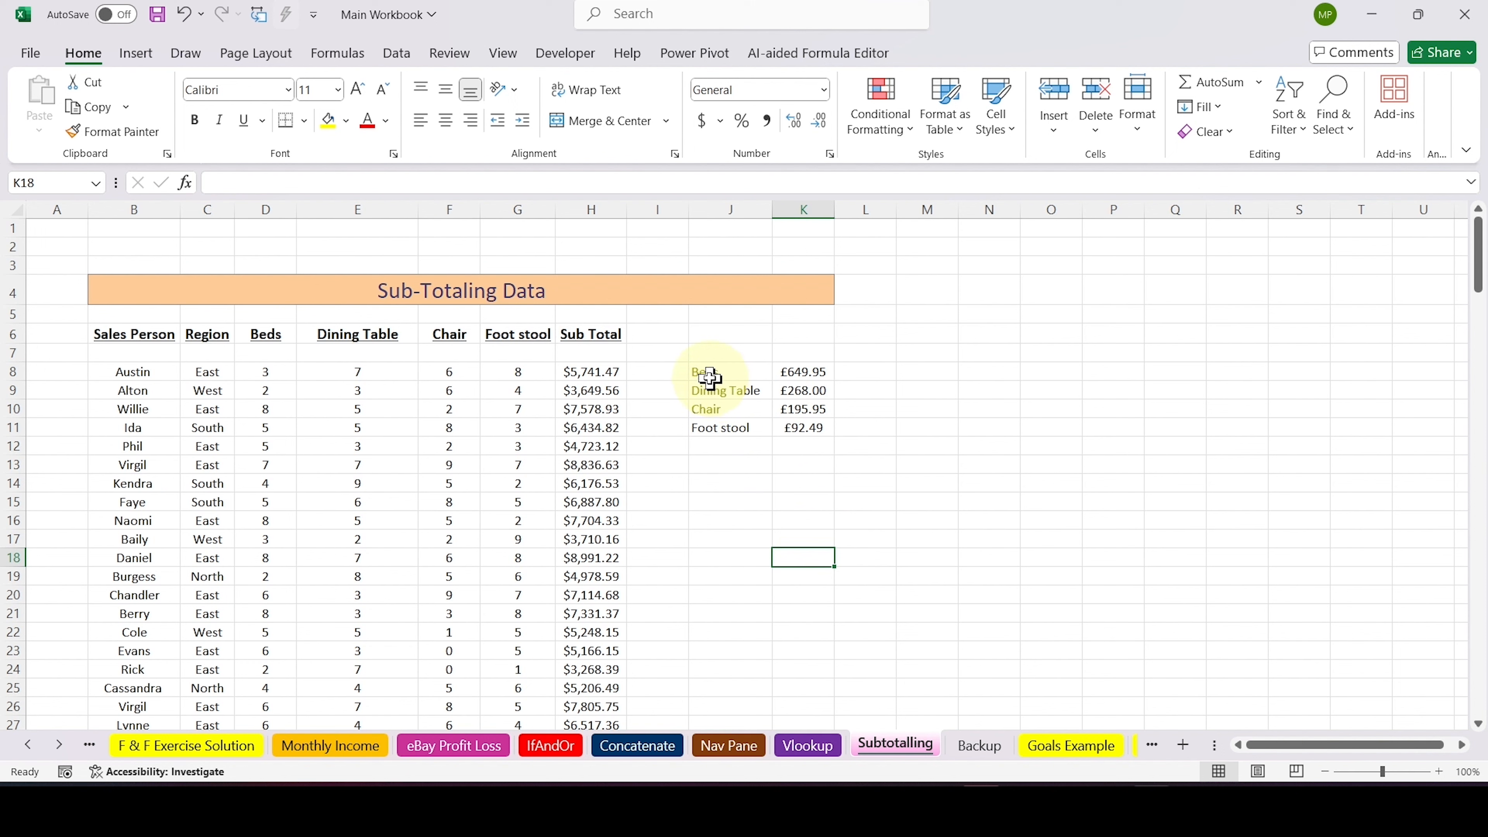
pyautogui.moveTo(703, 371); pyautogui.dragTo(802, 423)
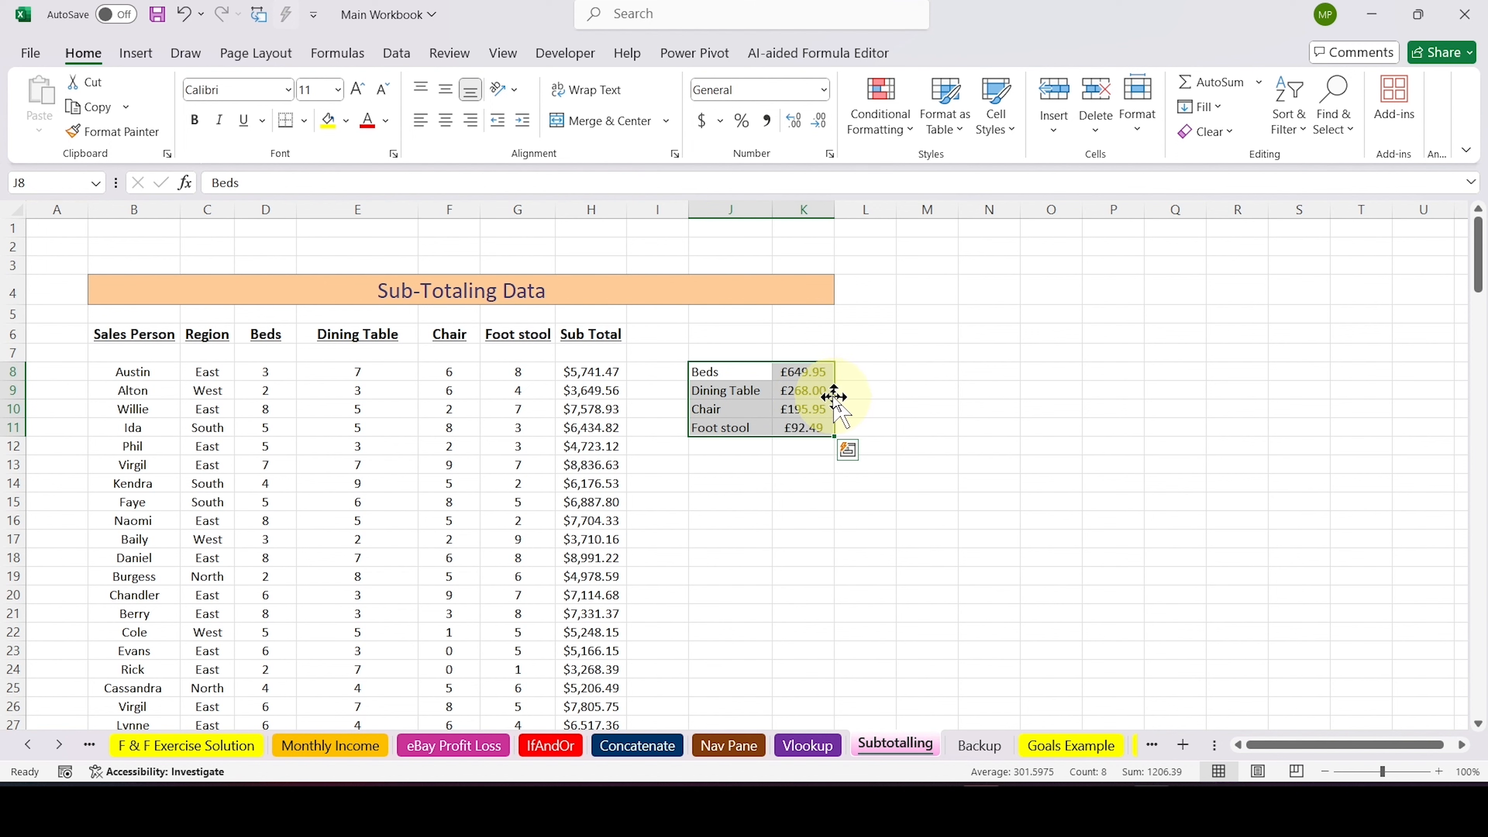
pyautogui.moveTo(834, 397); pyautogui.dragTo(960, 389)
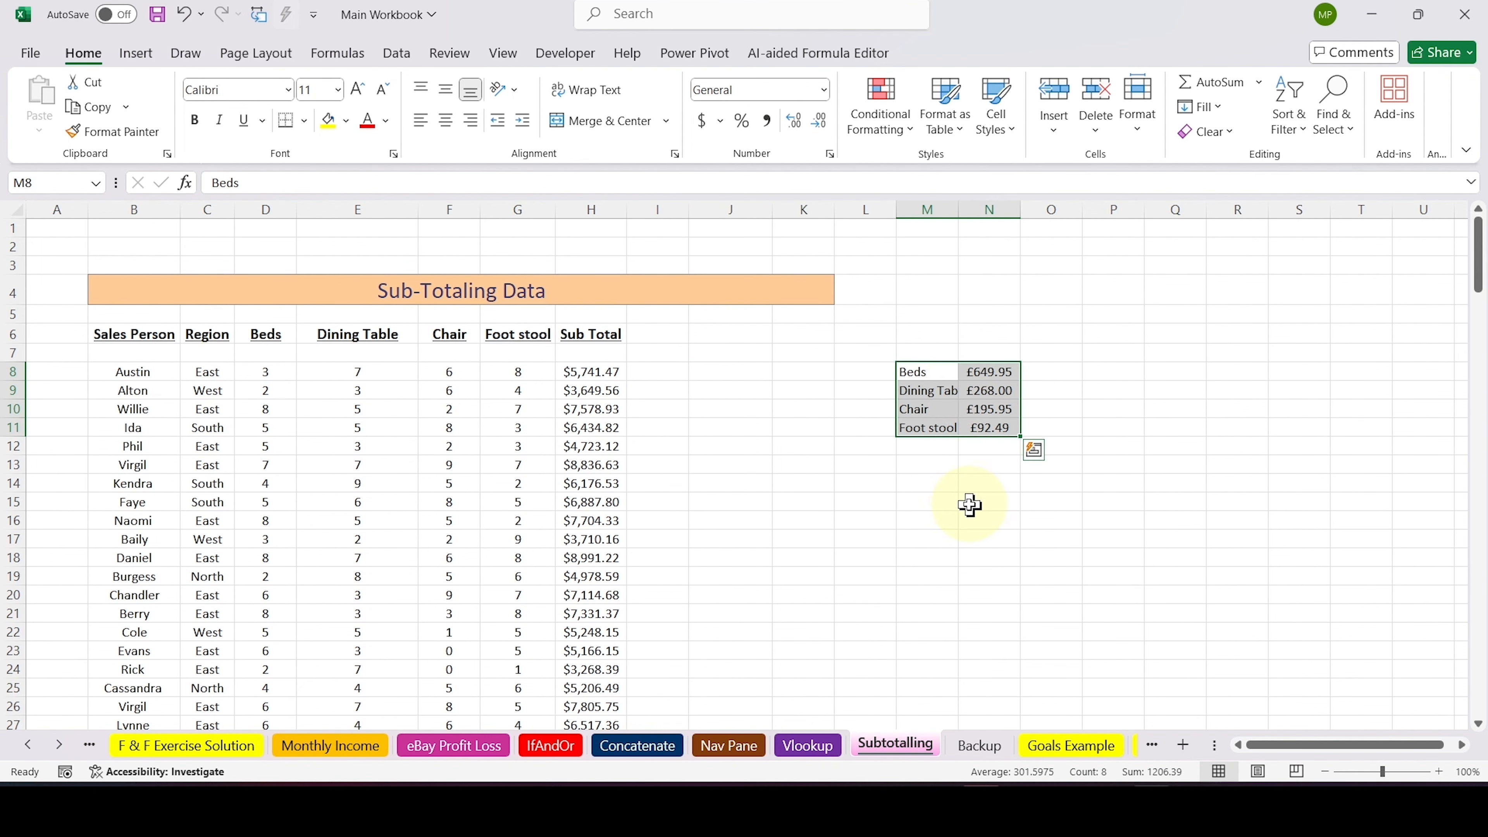
# Sort the separated sales records by Region from A to Z
pyautogui.click(208, 372)
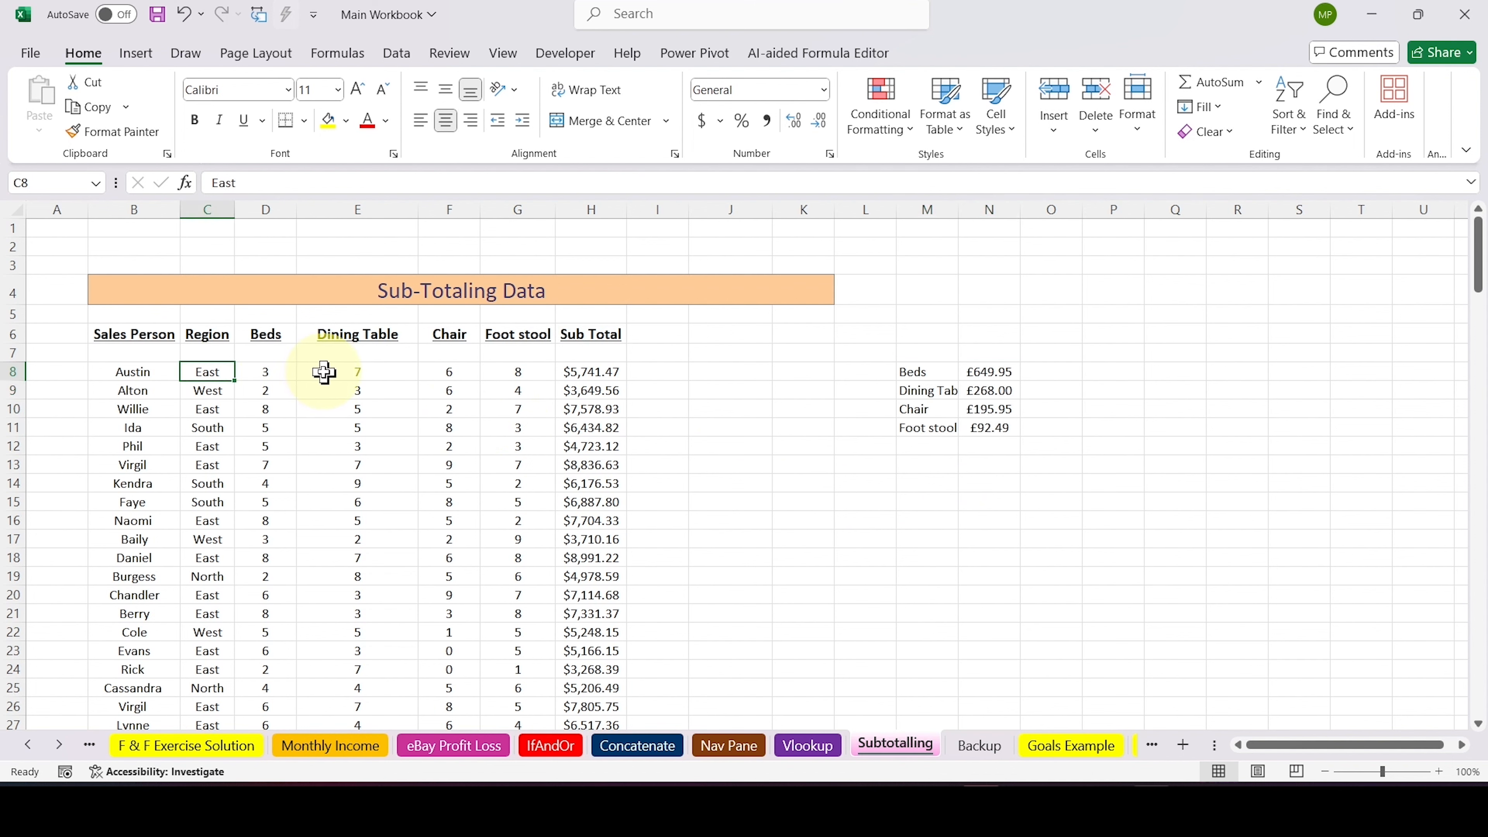
pyautogui.click(1292, 131)
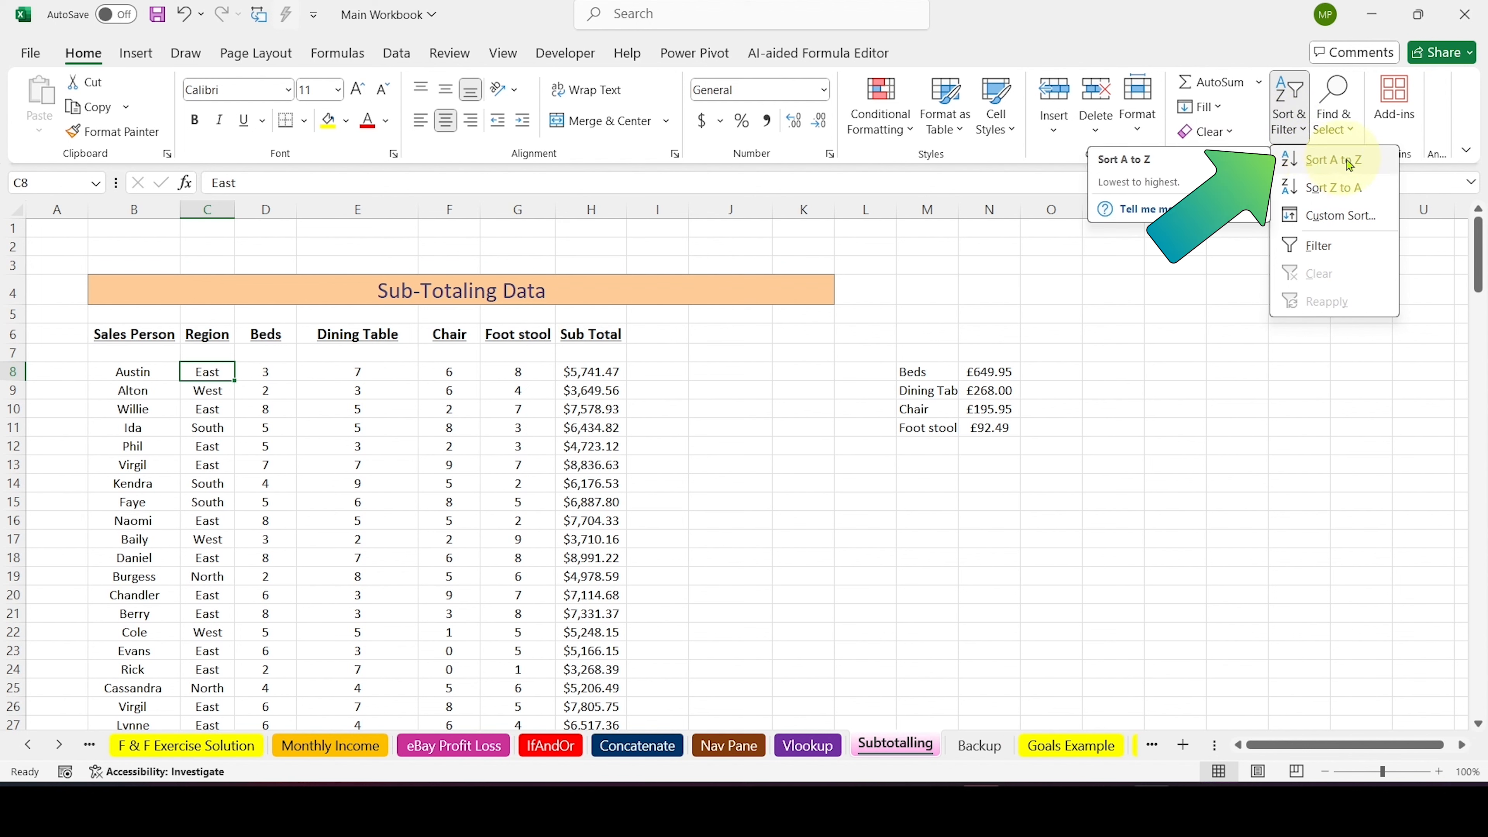
pyautogui.click(1370, 160)
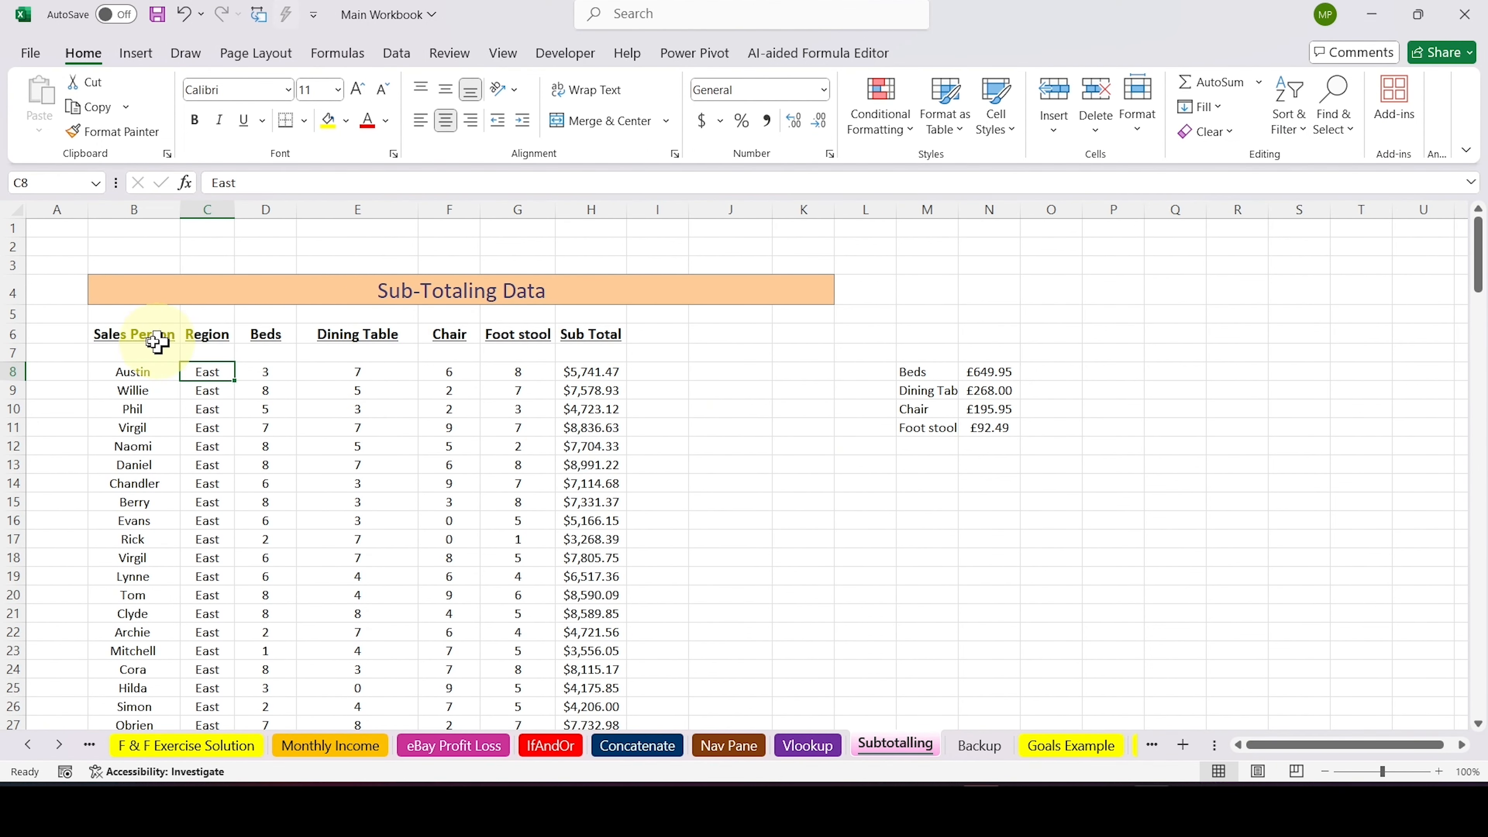
# Move the header row back down to row 7 and the item price list back to J8:K11
pyautogui.click(115, 334)
pyautogui.moveTo(115, 334); pyautogui.dragTo(583, 353)
pyautogui.click(735, 431)
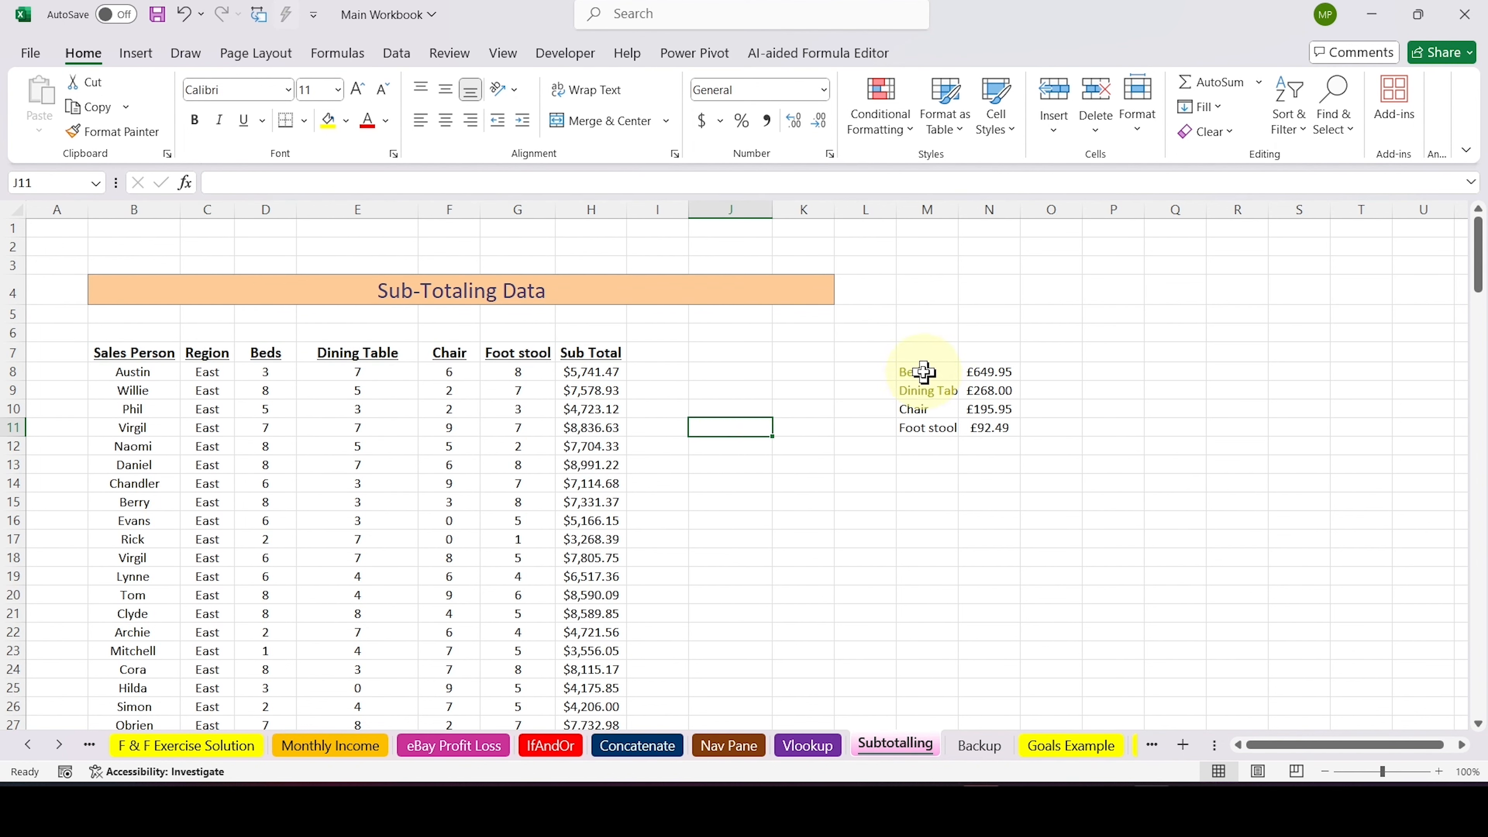
pyautogui.moveTo(921, 373); pyautogui.dragTo(1007, 426)
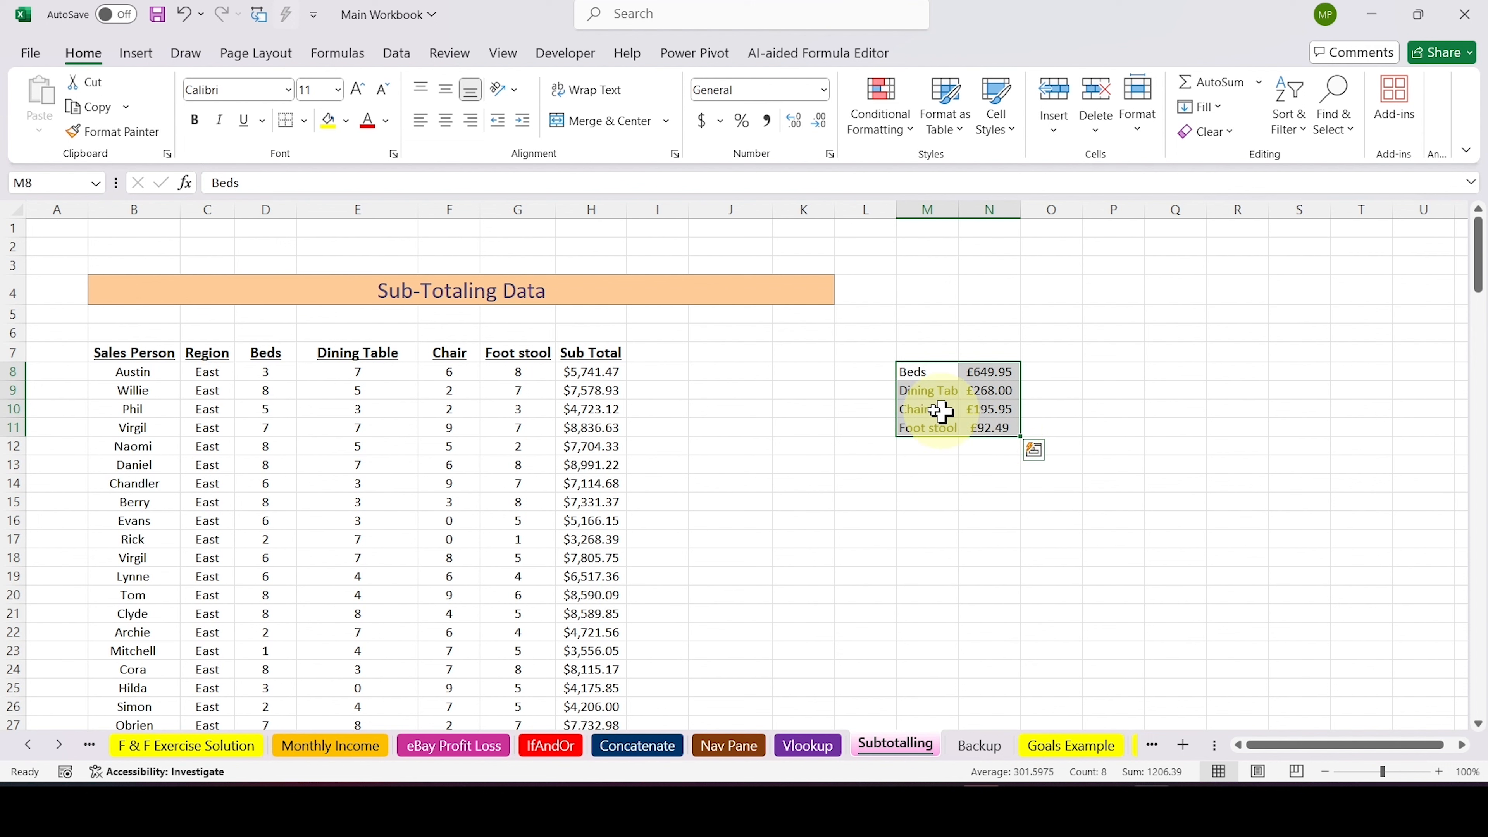
pyautogui.moveTo(899, 402); pyautogui.dragTo(703, 402)
pyautogui.click(975, 519)
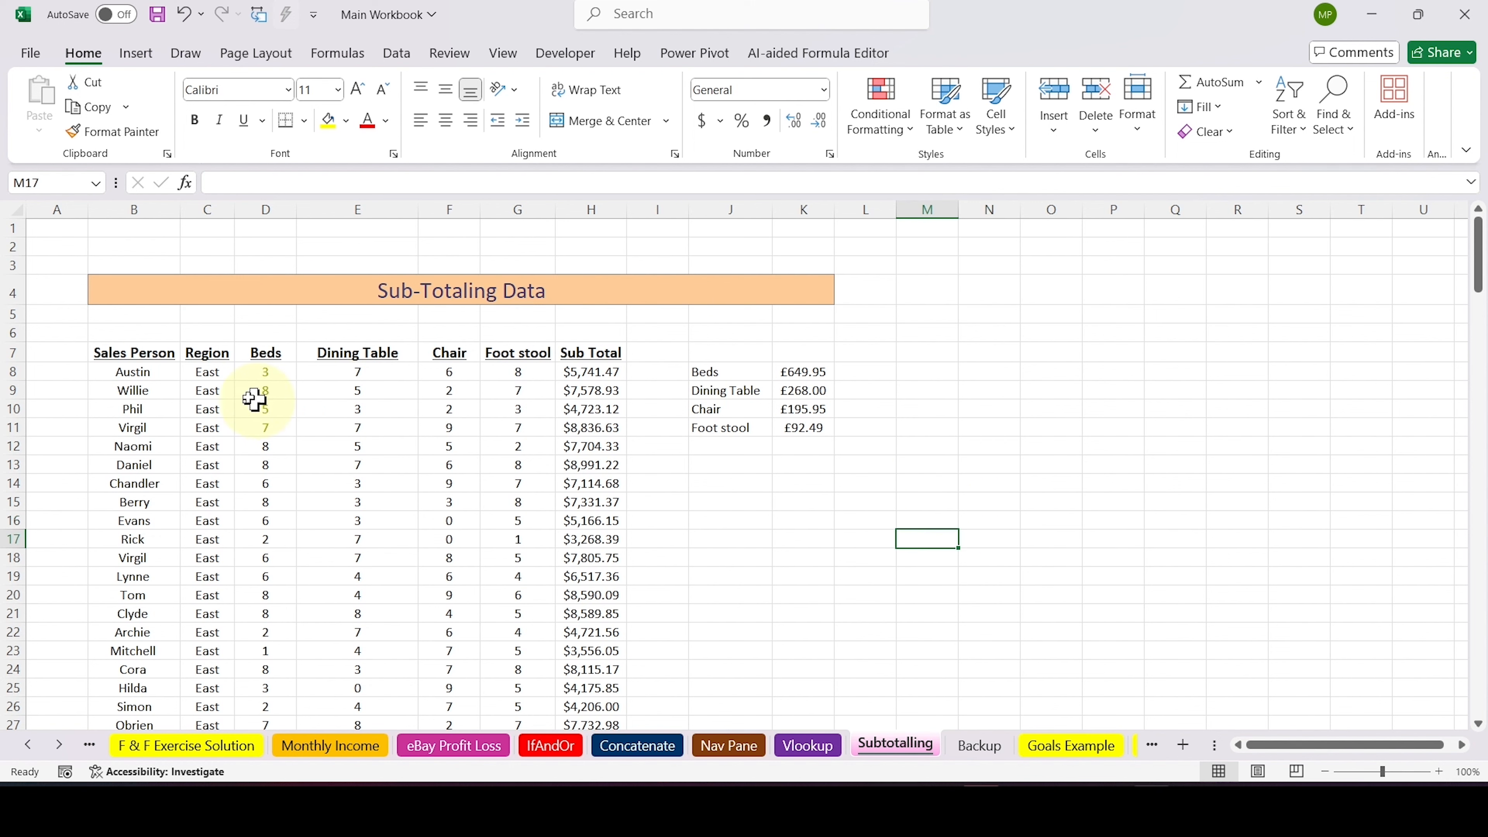
# Select the sales data including its headers, B7:H167, and open the Subtotal settings for it
pyautogui.click(147, 349)
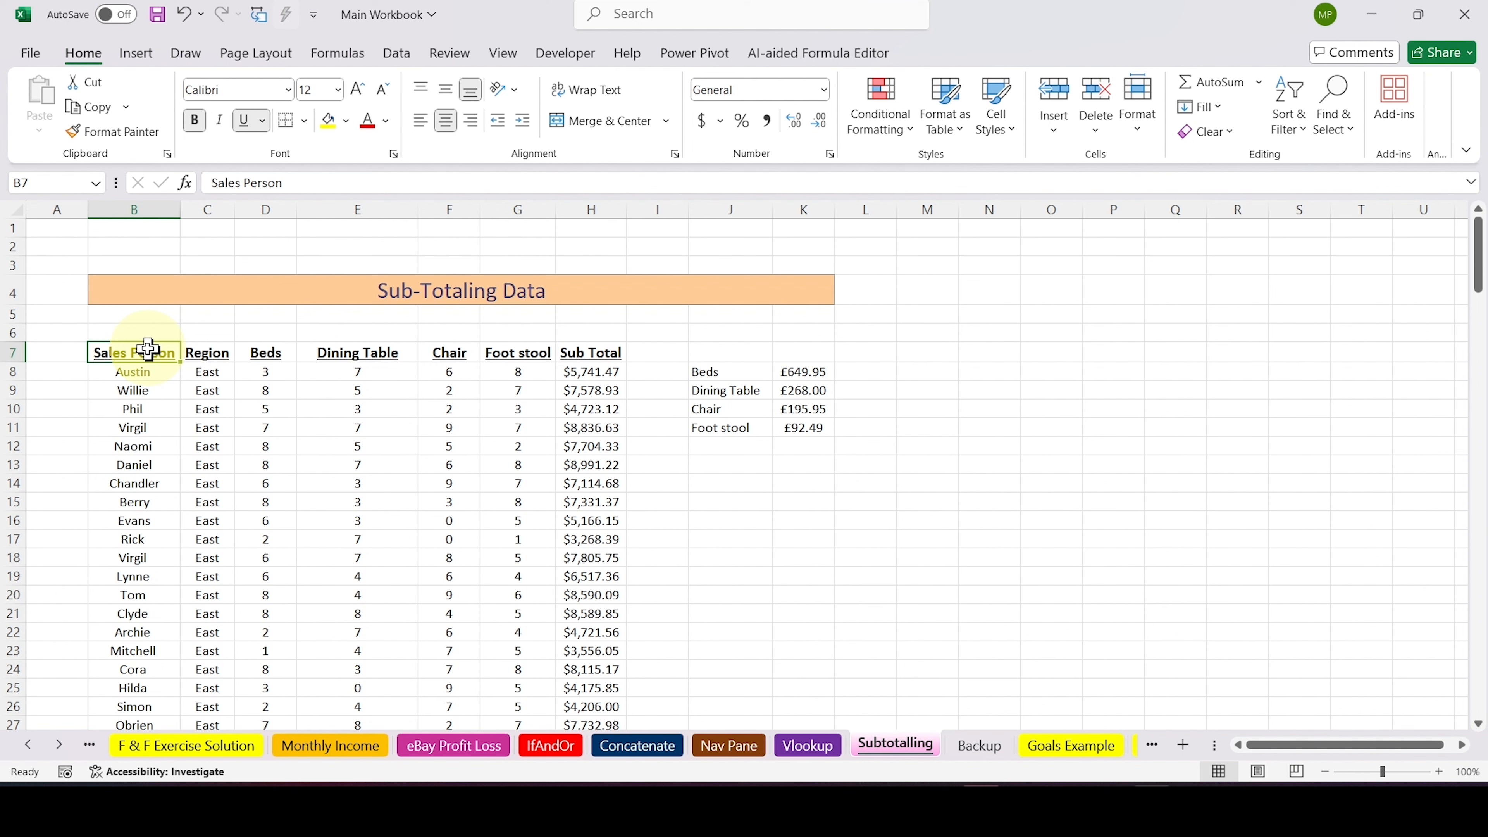
pyautogui.hotkey('ctrl', 'shift', 'Right')
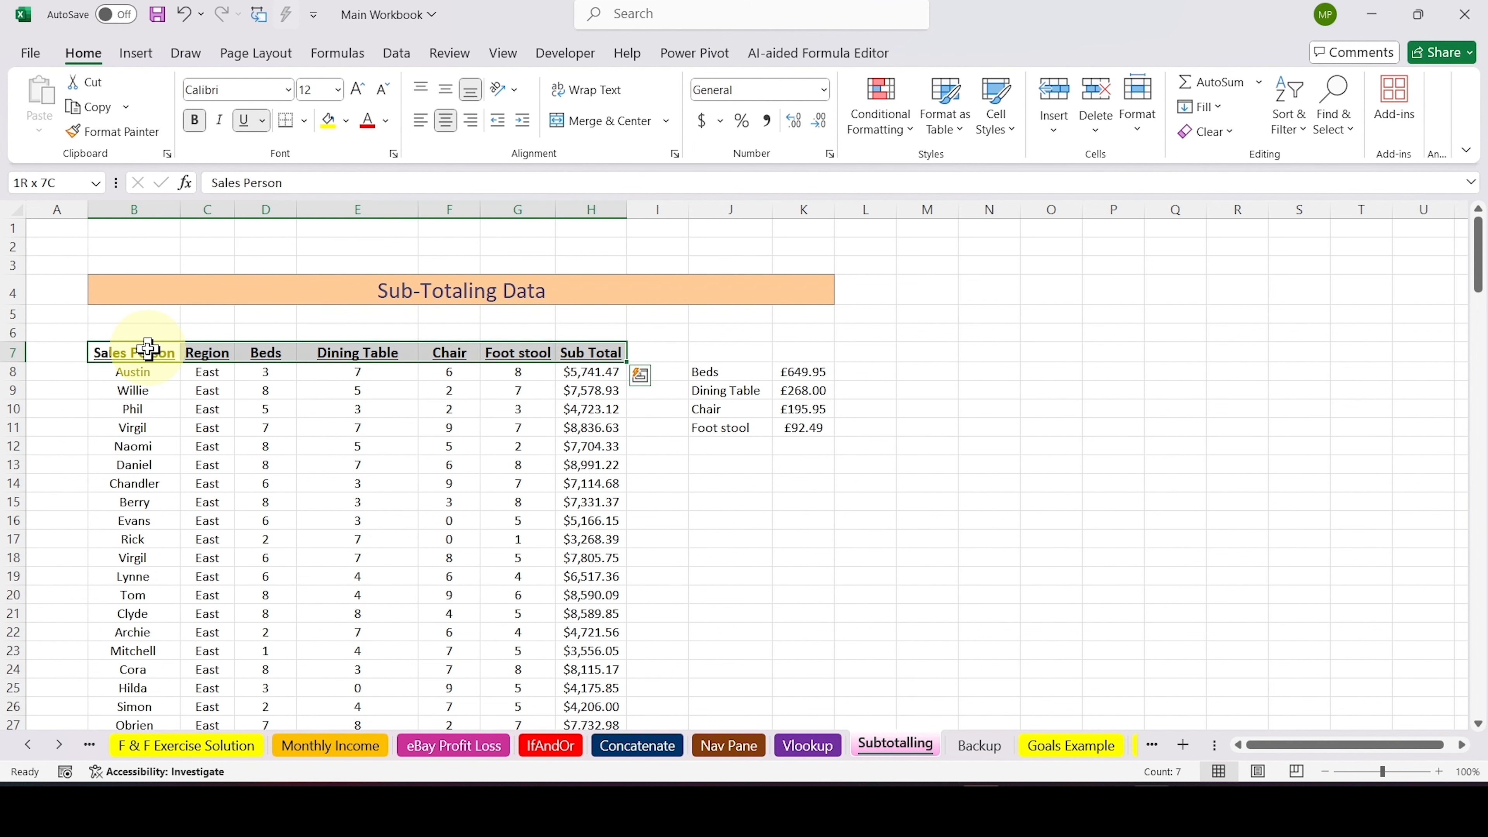
pyautogui.scroll(-2, 148, 350)
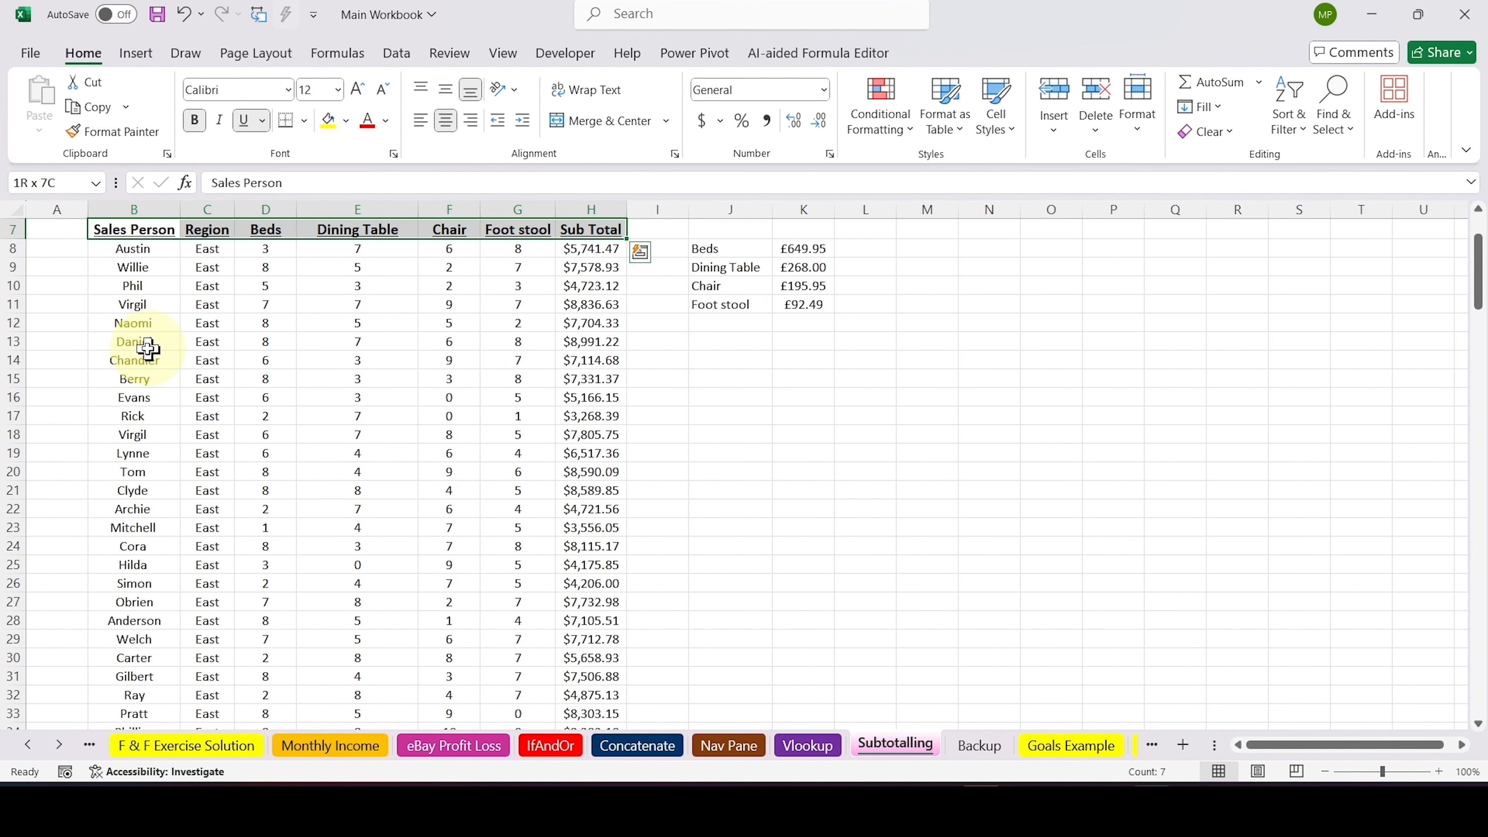
pyautogui.hotkey('ctrl', 'shift', 'Down')
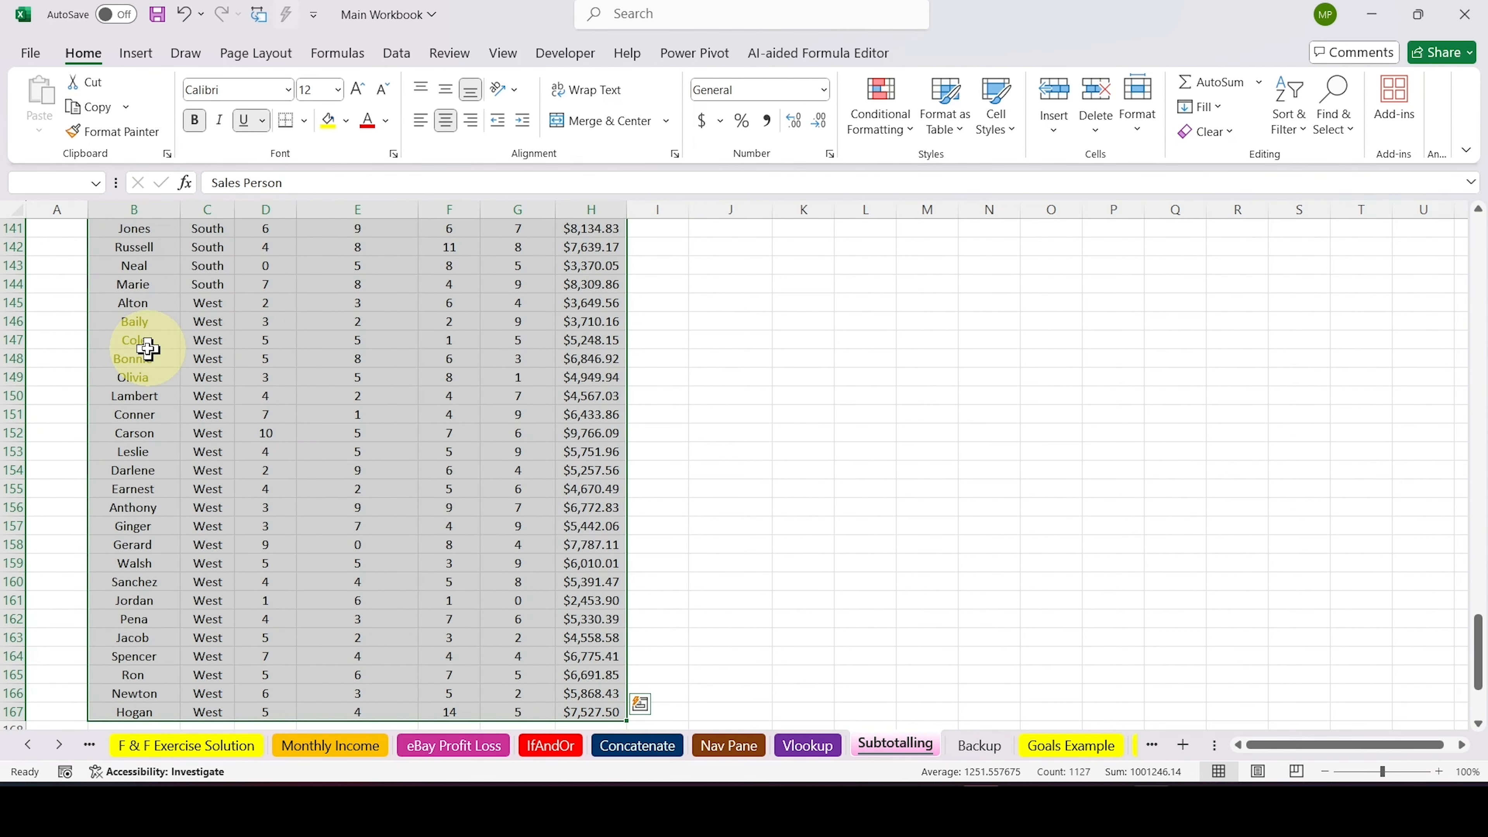
pyautogui.hotkey('ctrl', 'BackSpace')
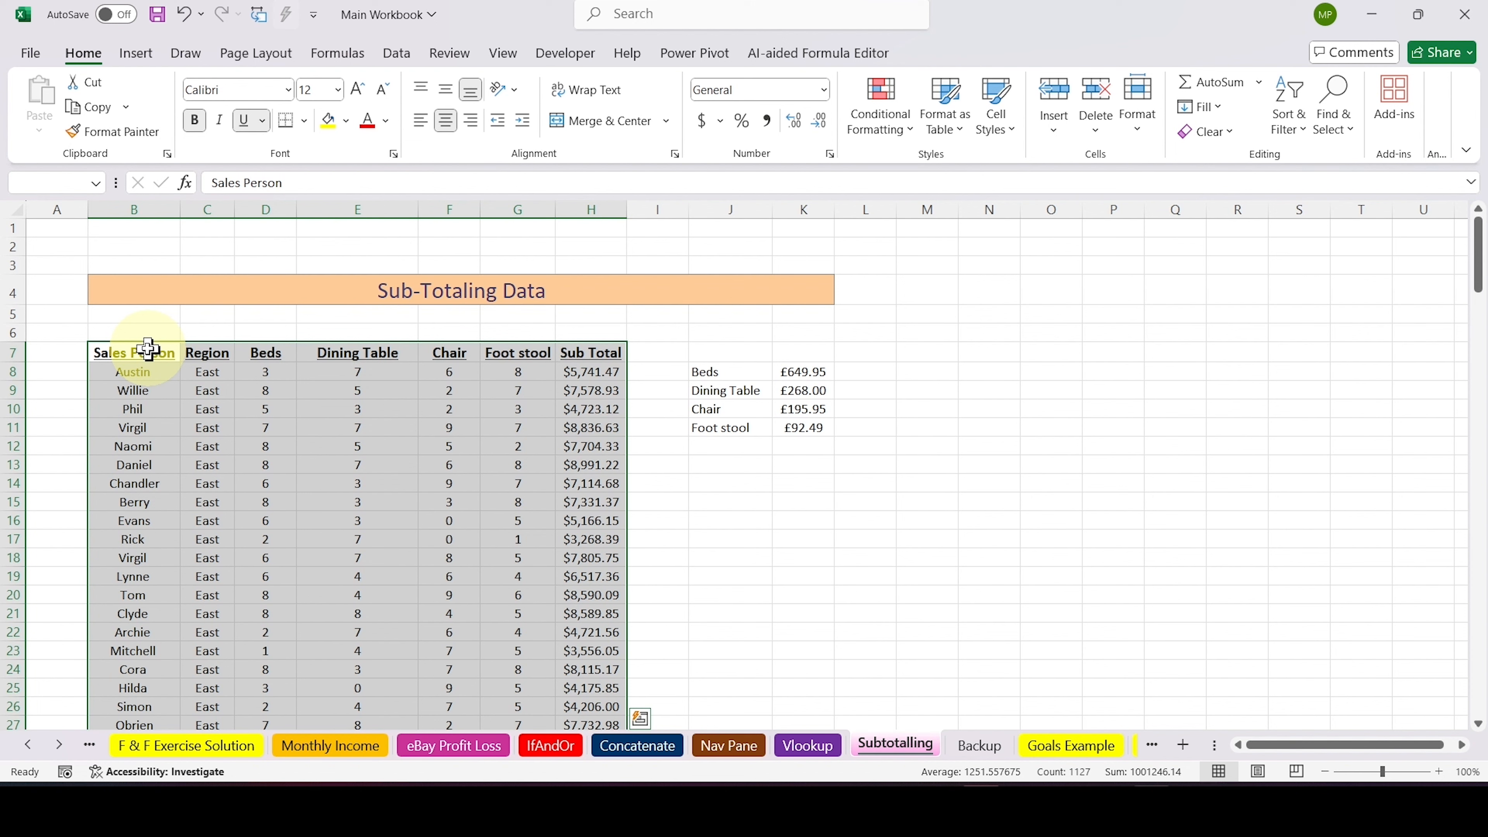
pyautogui.click(398, 54)
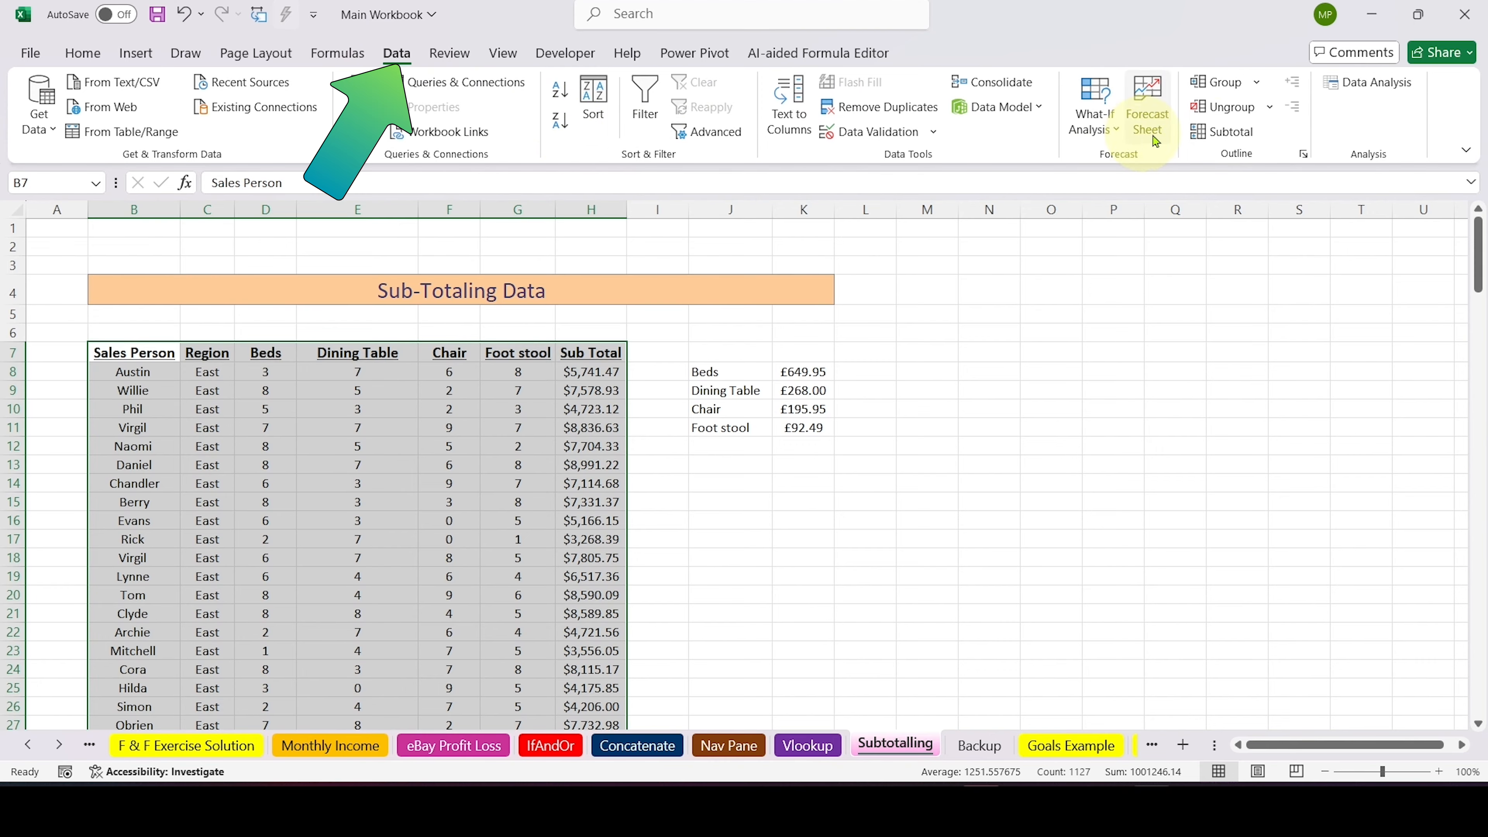
pyautogui.click(1220, 143)
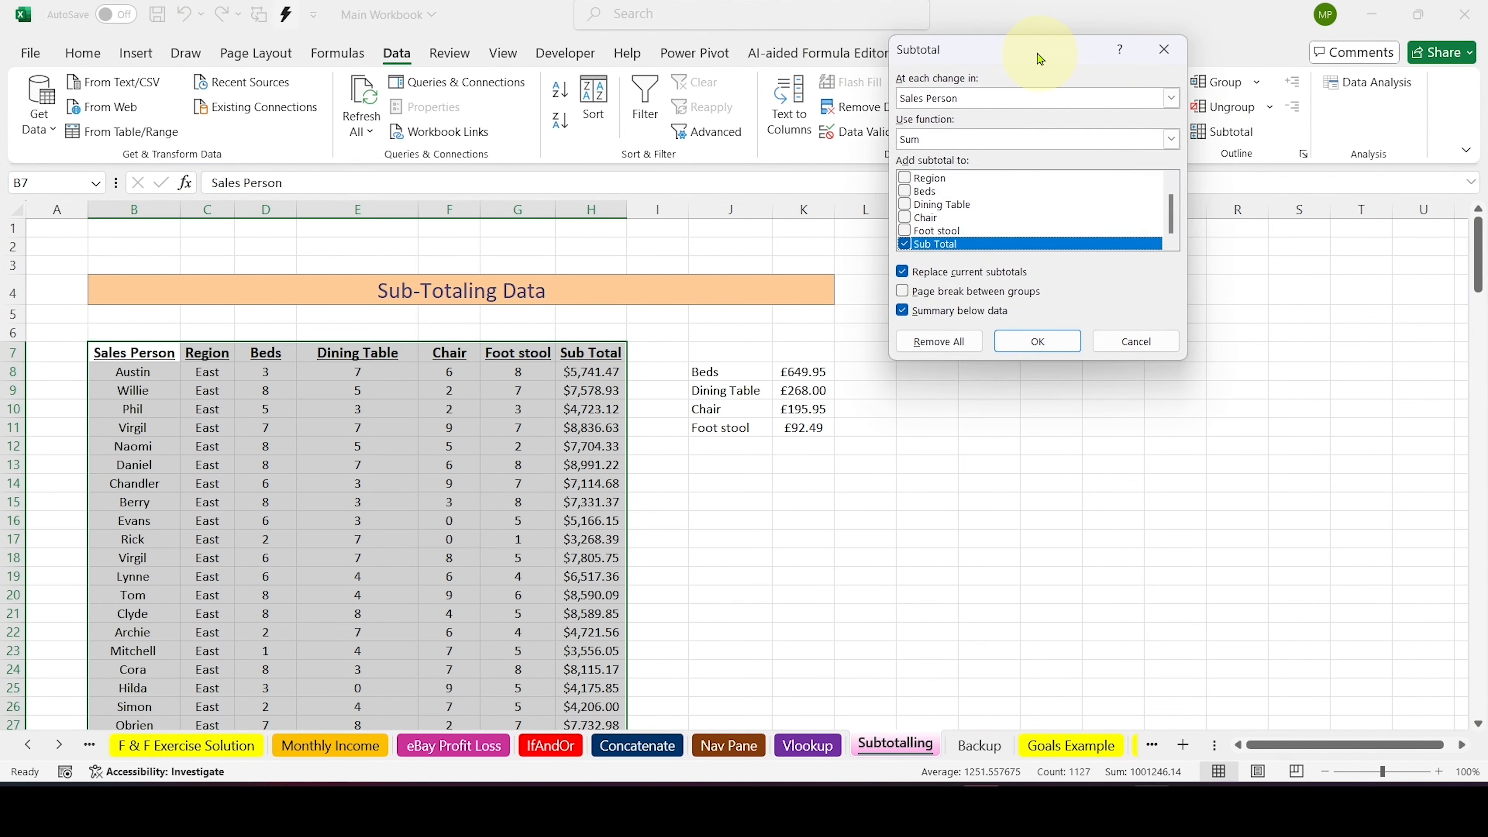
pyautogui.moveTo(1039, 59); pyautogui.dragTo(1082, 257)
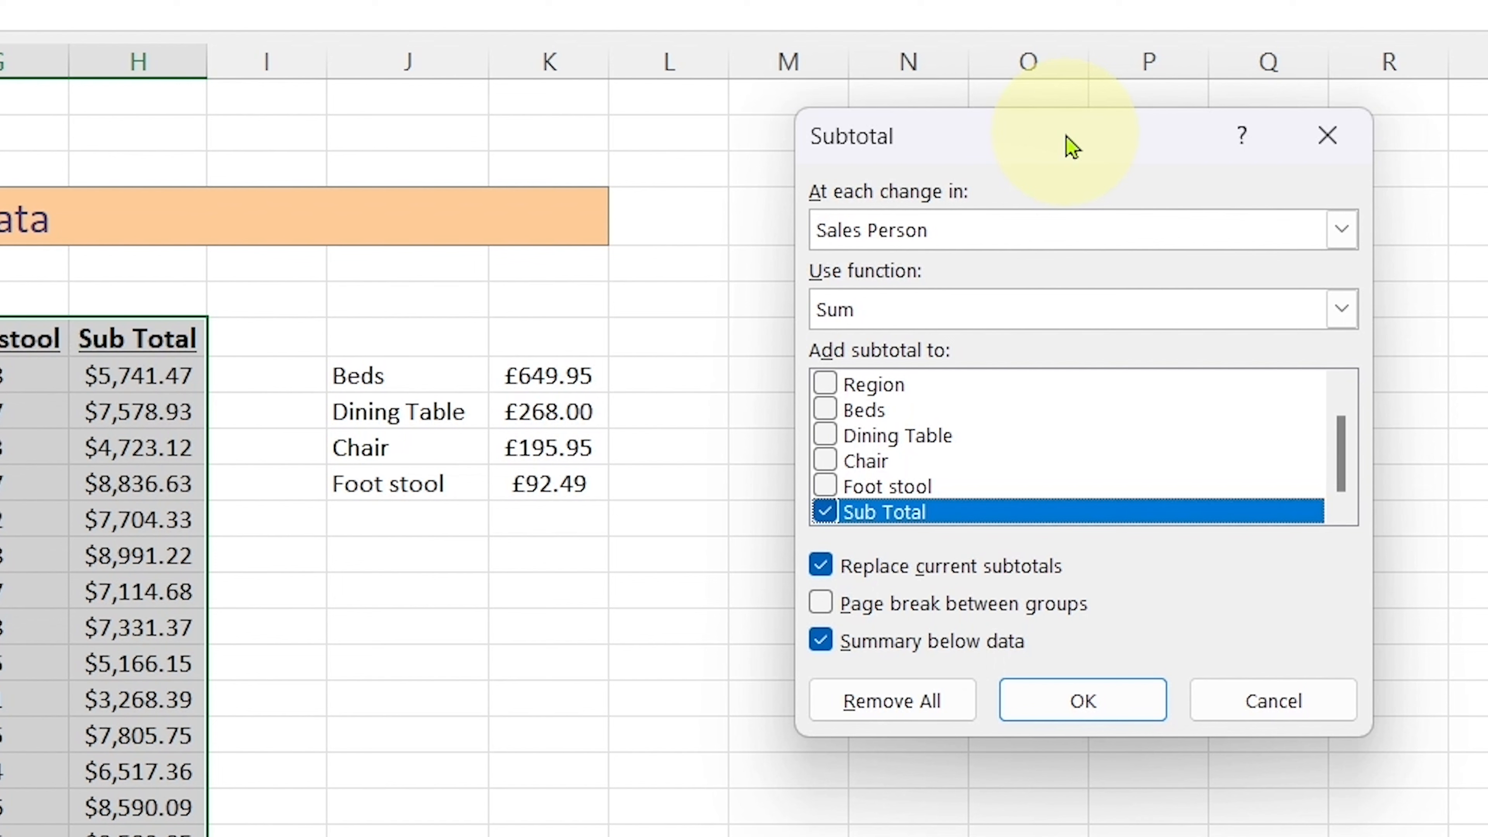
# Insert subtotals at each change in Beds, using the Sum function on the Sub Total column
pyautogui.click(1336, 301)
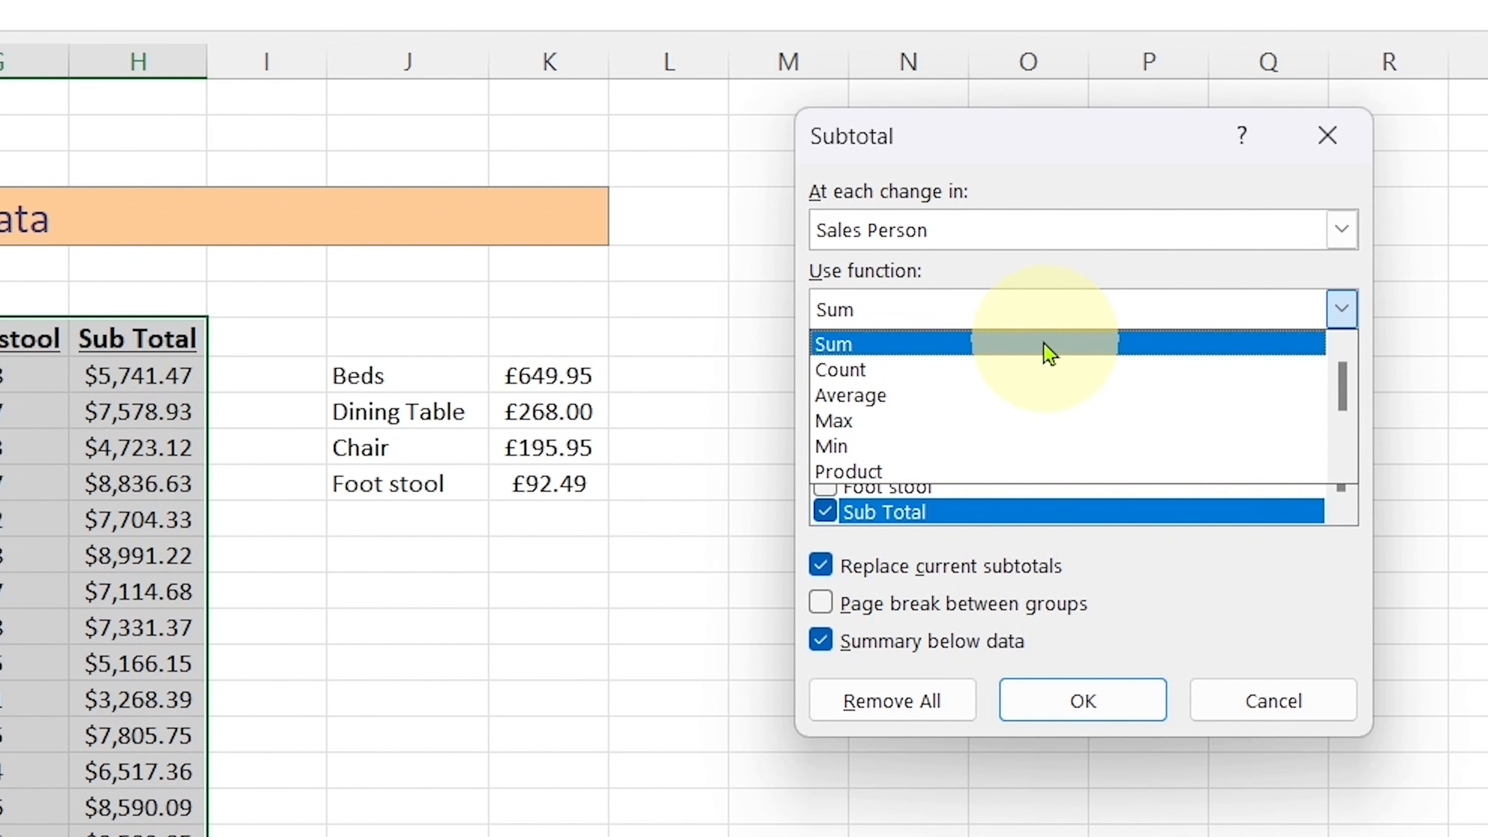
pyautogui.click(968, 345)
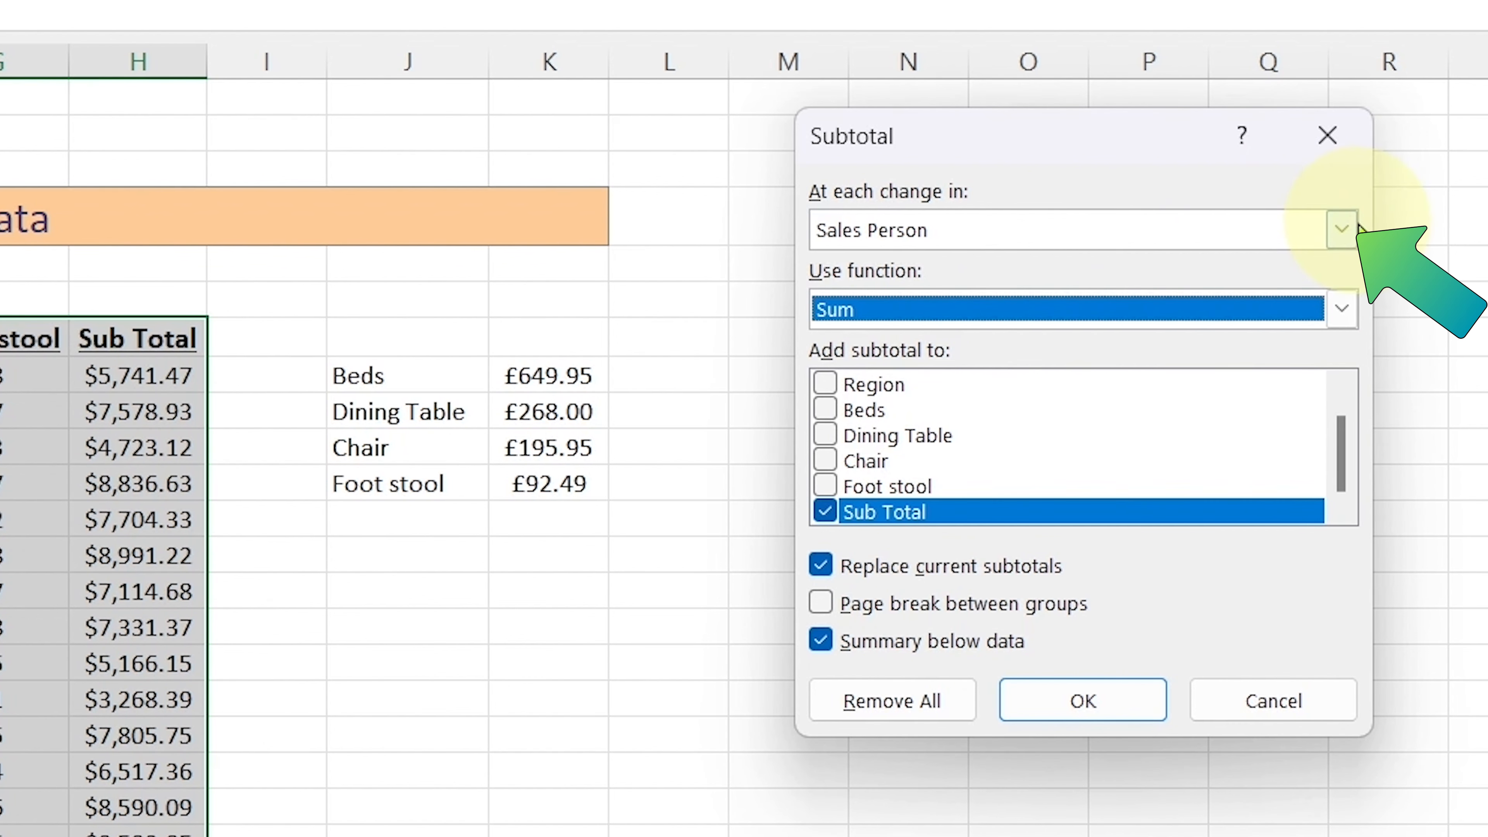
pyautogui.click(1342, 229)
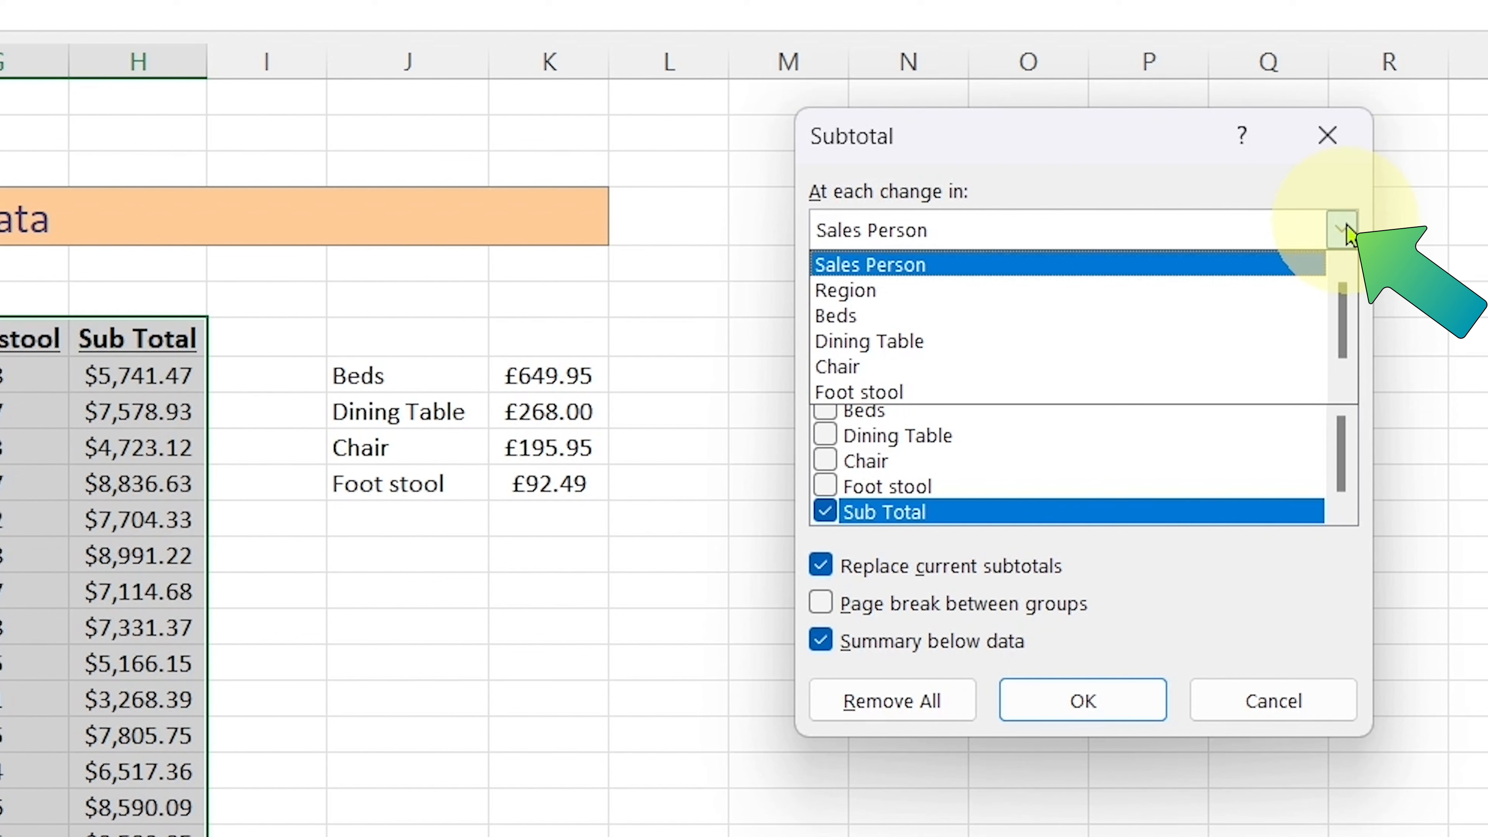
pyautogui.click(1062, 317)
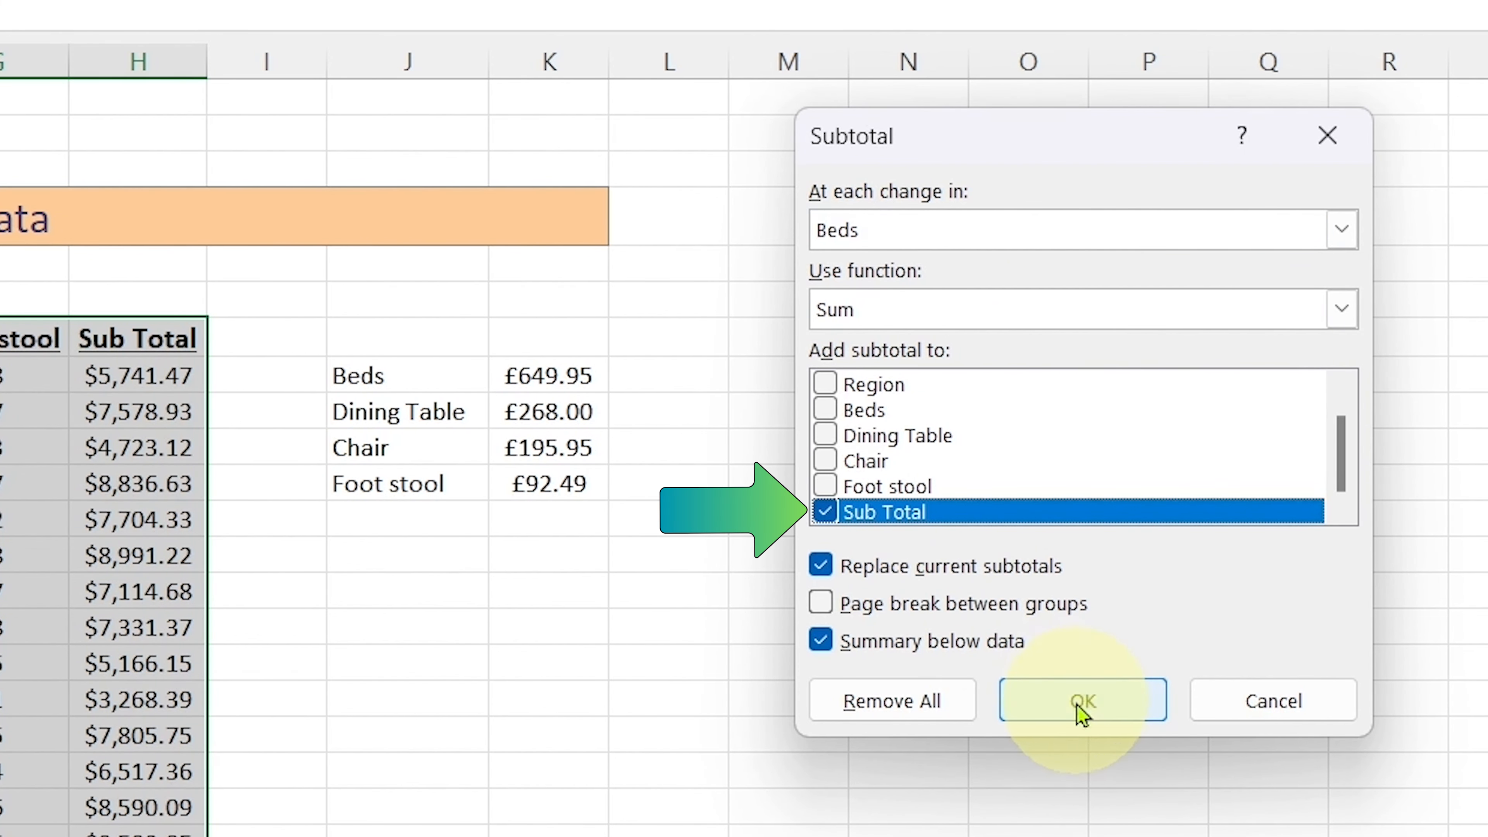
pyautogui.click(1080, 692)
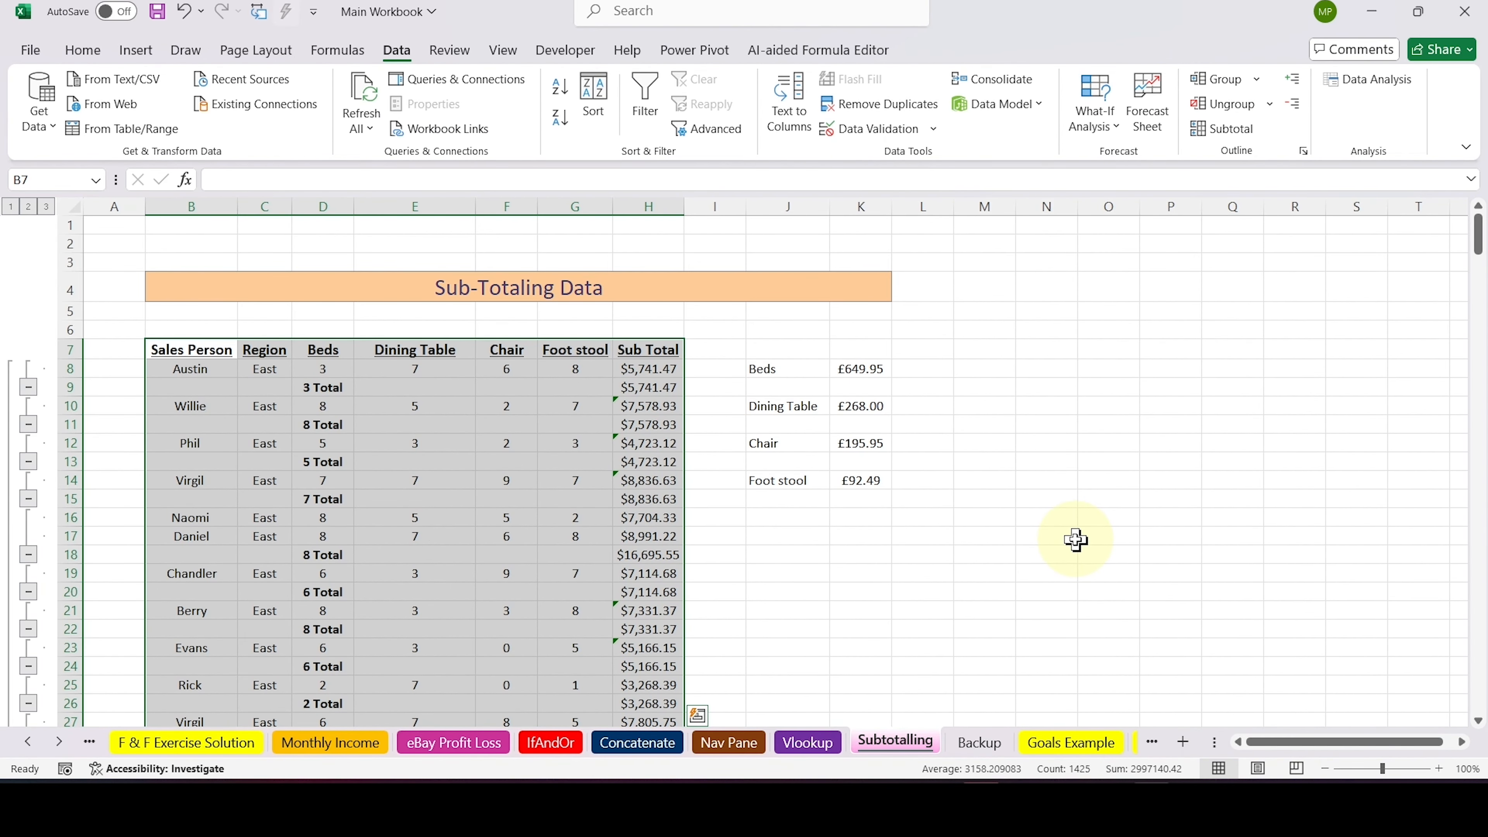
# Check the Sub Total formula in H8 and the Beds value in D8, then undo the Beds subtotals
pyautogui.click(1076, 540)
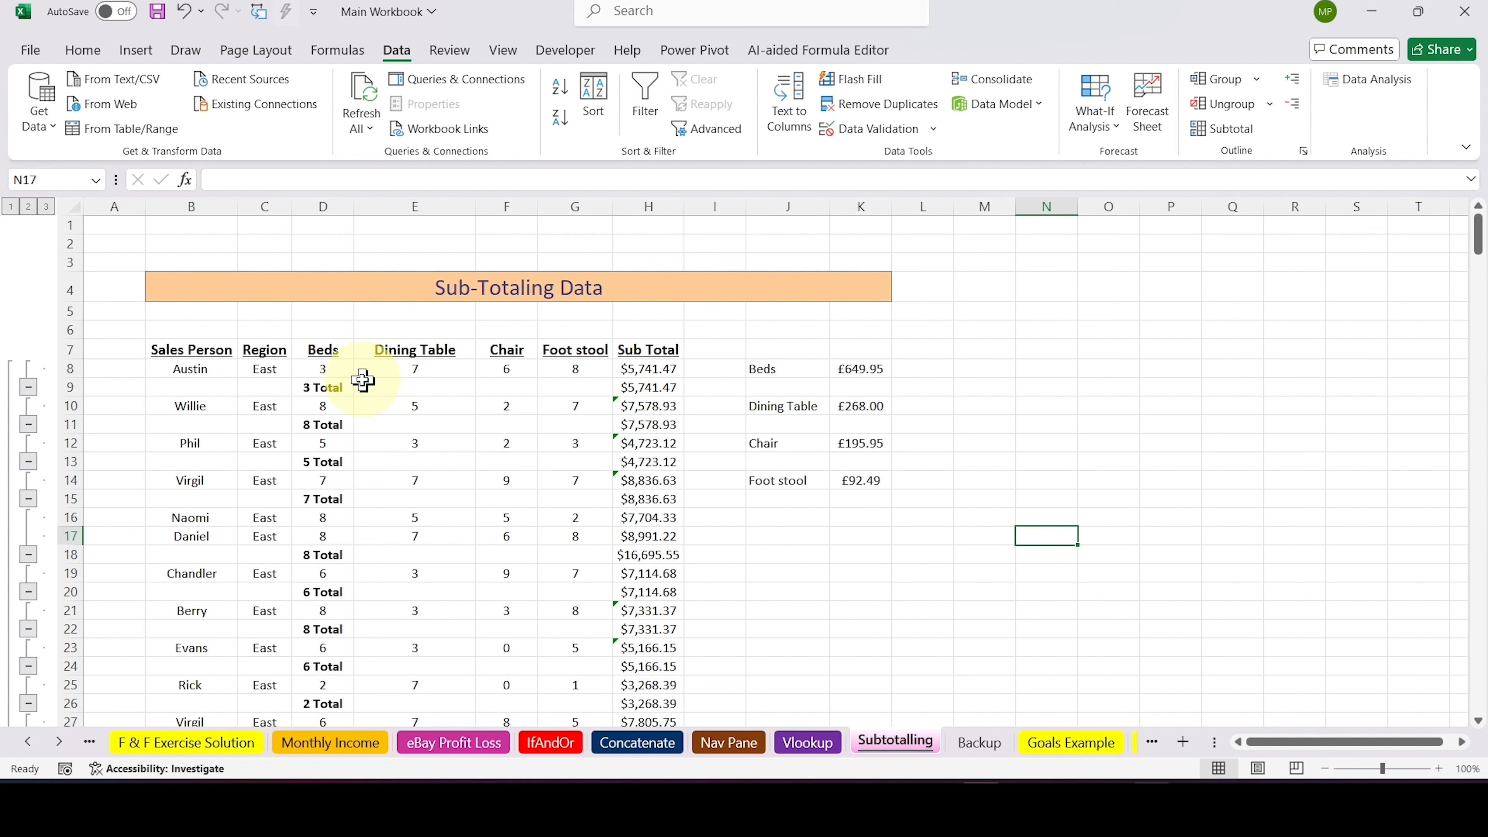
pyautogui.click(117, 368)
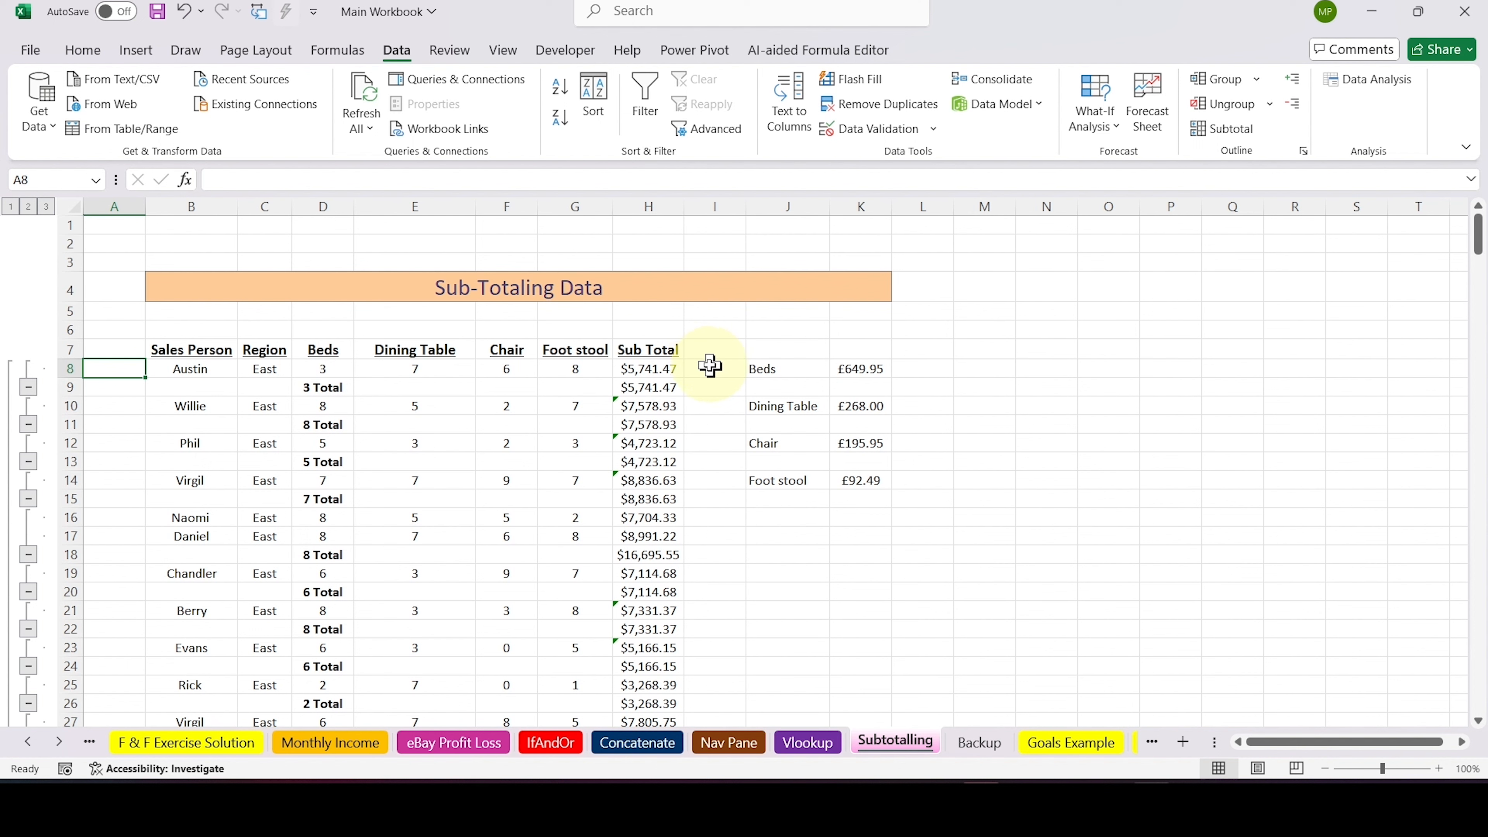
pyautogui.click(663, 369)
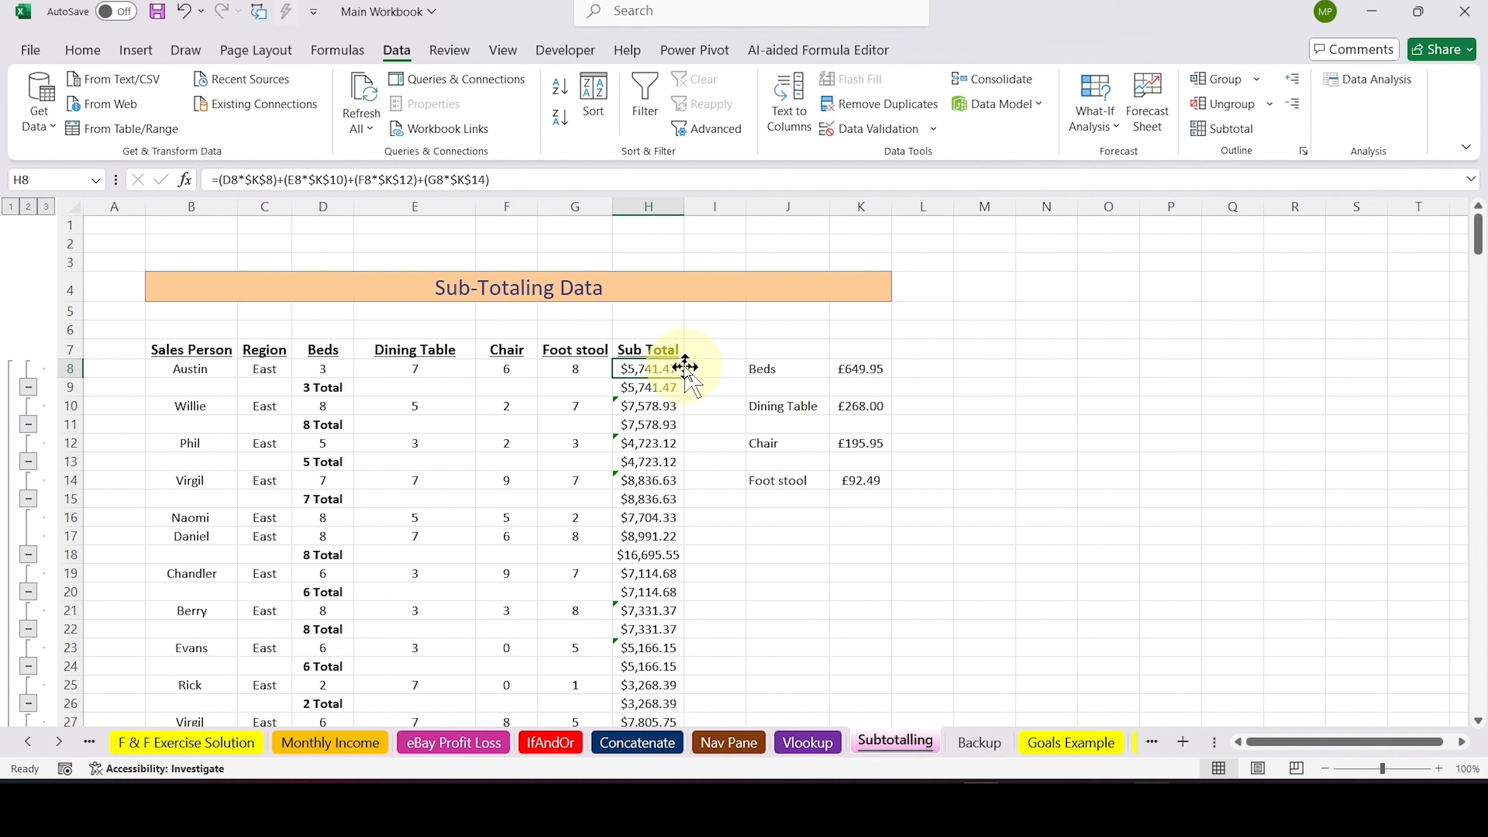
pyautogui.click(313, 372)
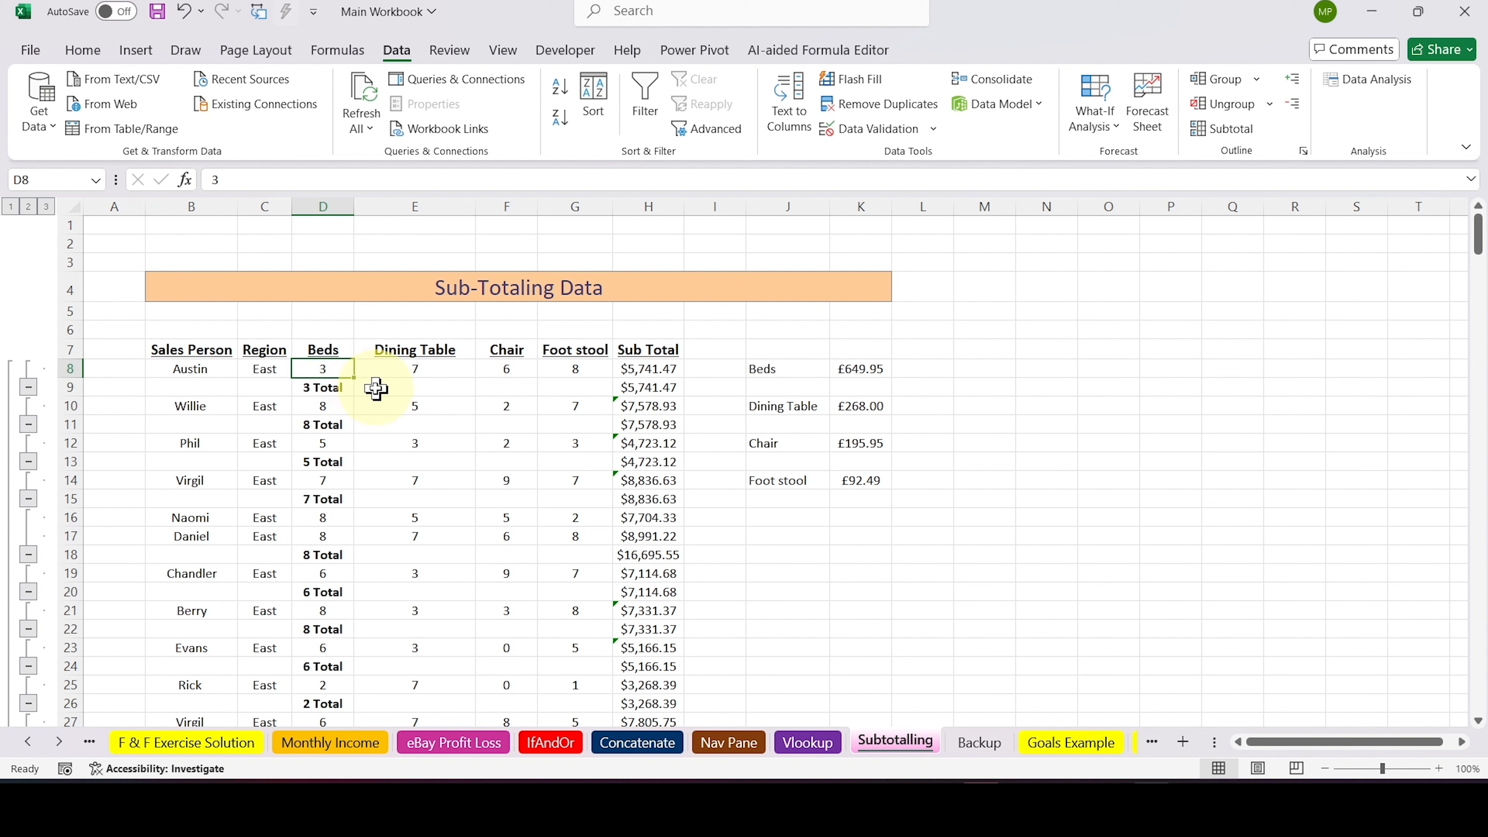
pyautogui.hotkey('ctrl', 'z')
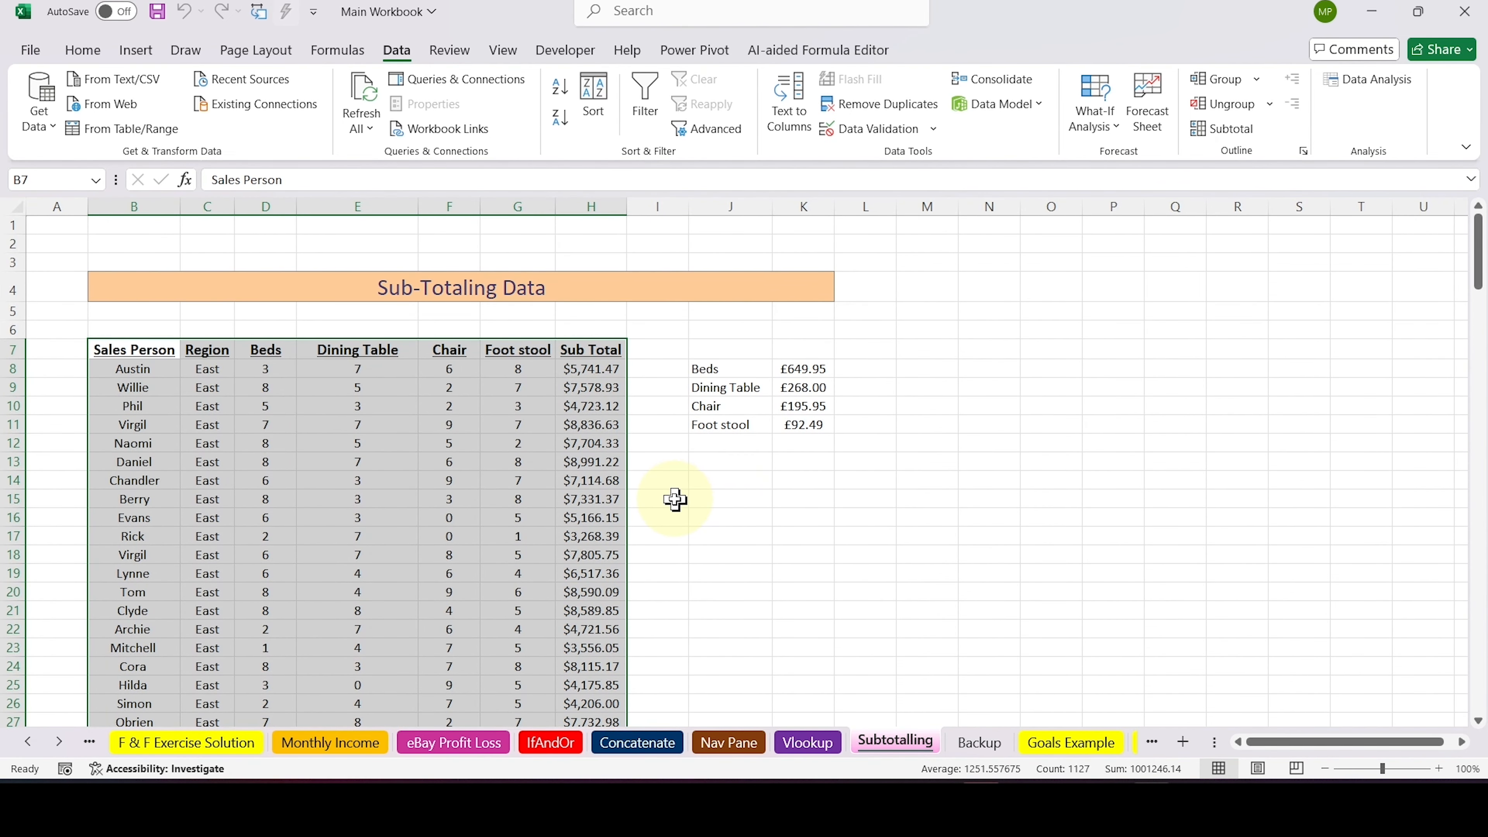
# Insert subtotals at each change in Region, using the Sum function on the Sub Total column
pyautogui.click(1229, 130)
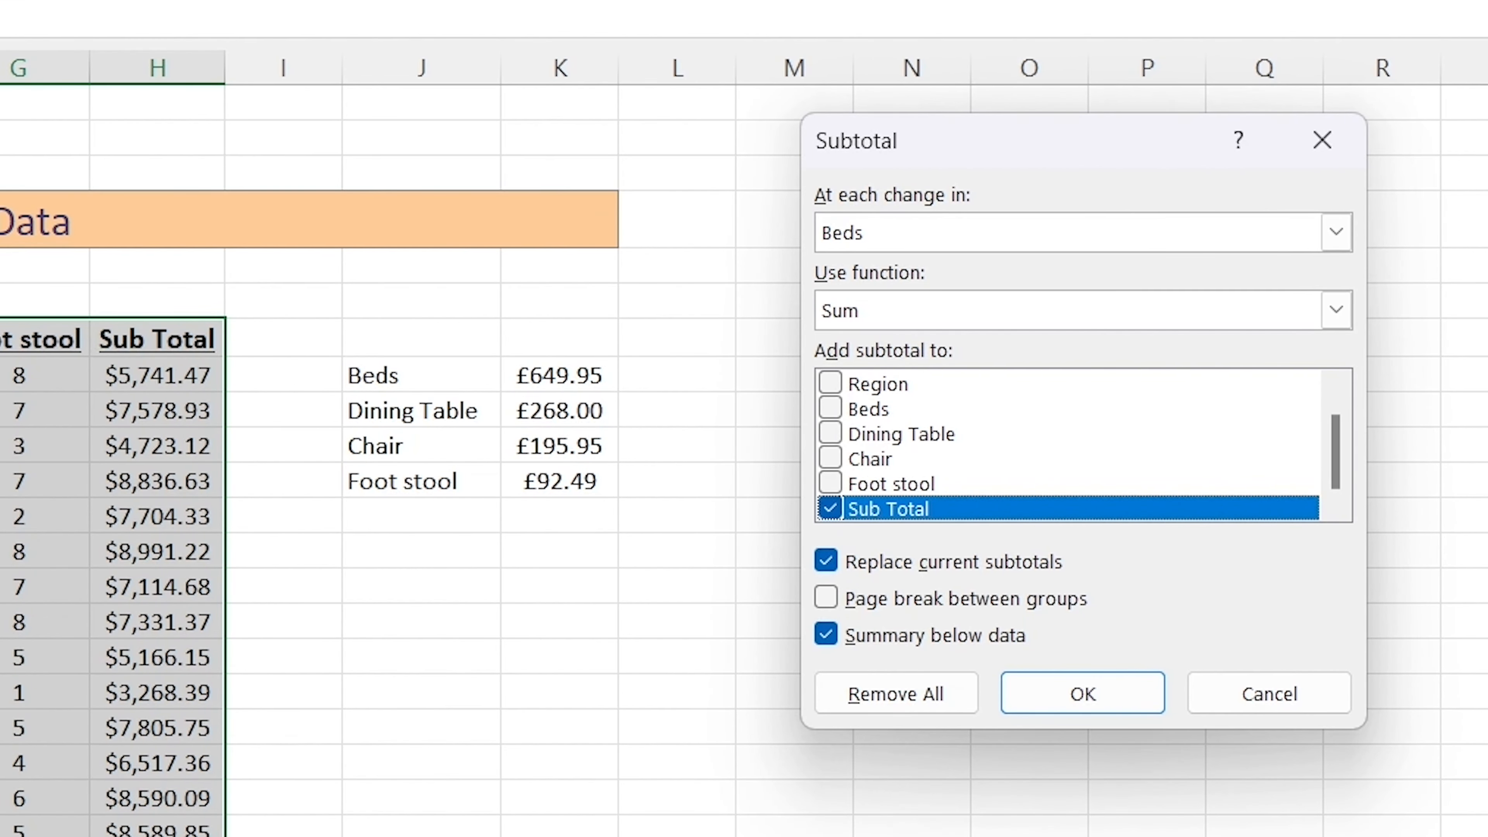
pyautogui.click(1337, 233)
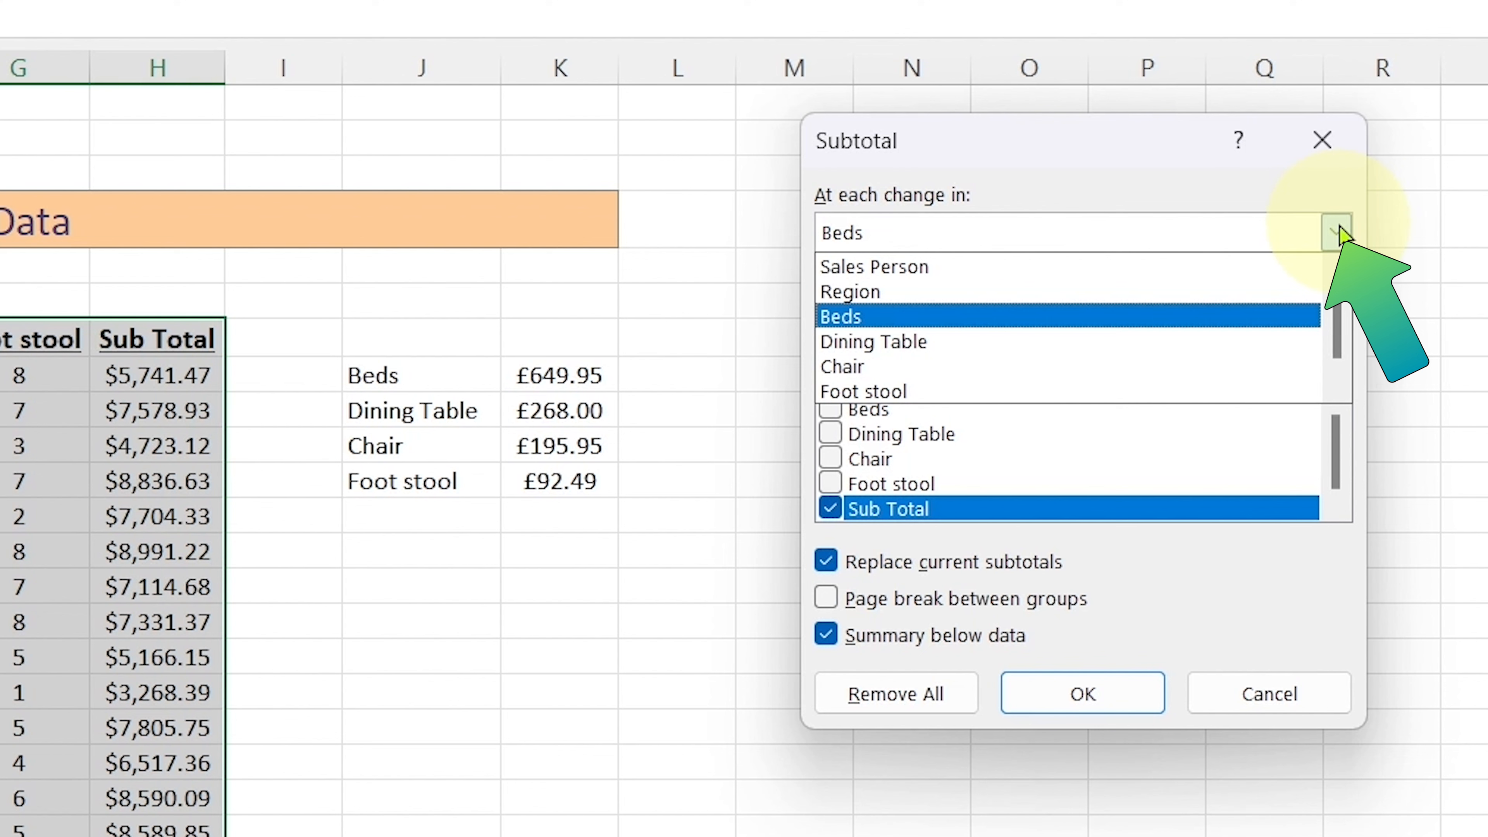
pyautogui.click(1179, 292)
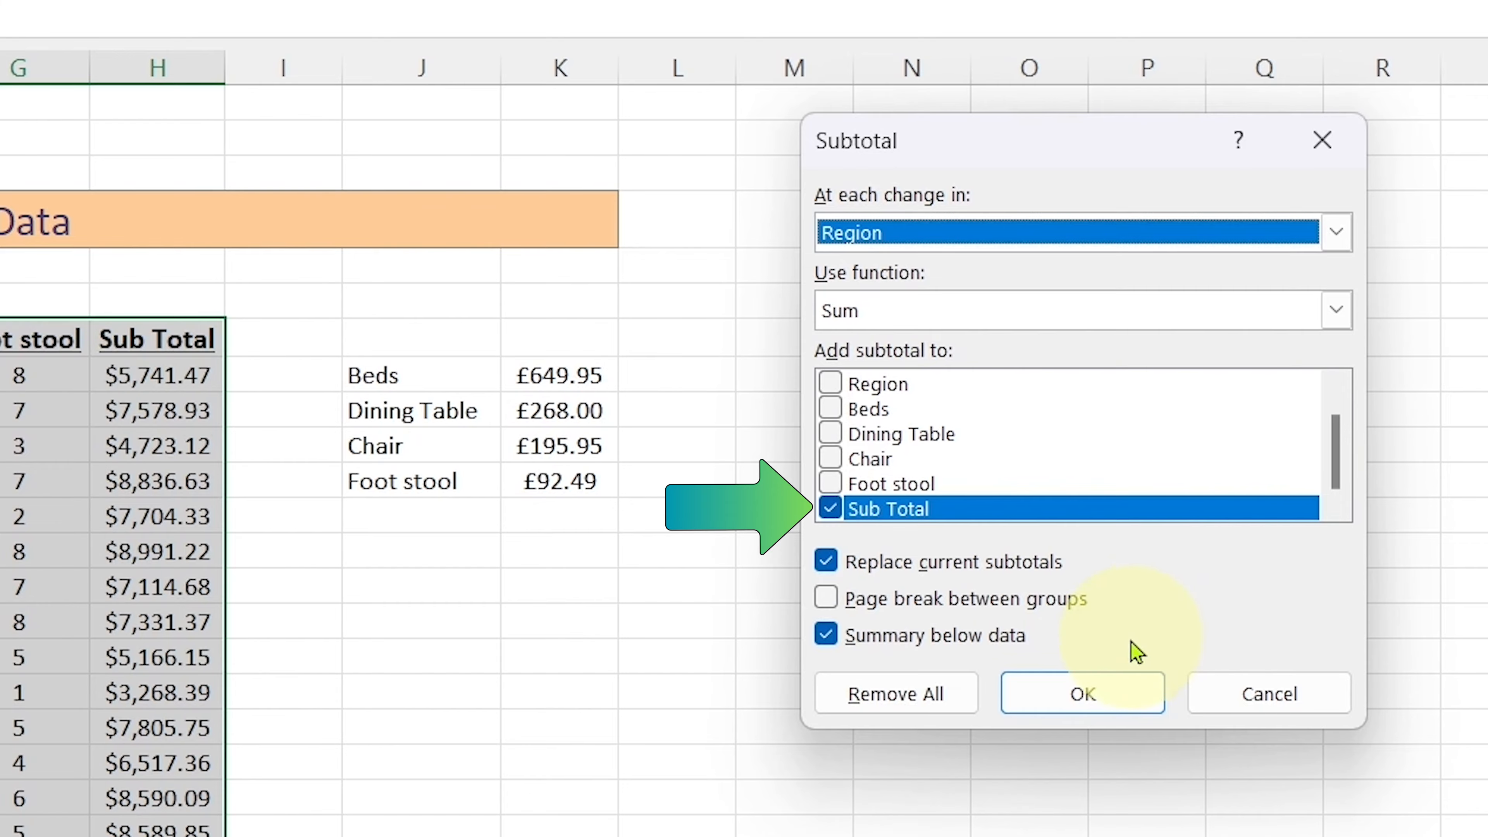
pyautogui.click(1098, 690)
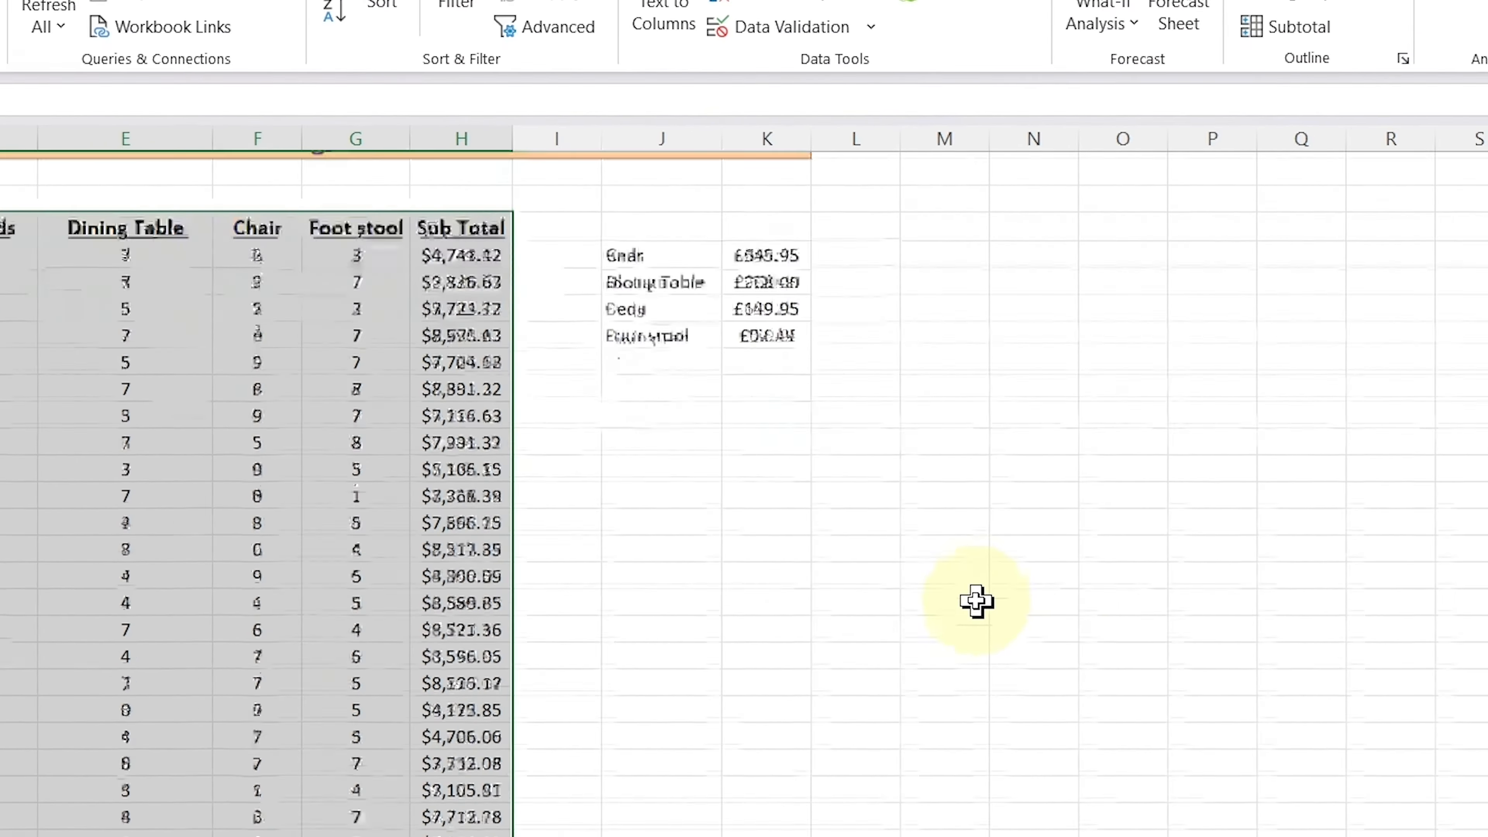
# Auto-fit the widths of columns H and C so the East Total row's amount and label fit
pyautogui.scroll(-13, 1093, 665)
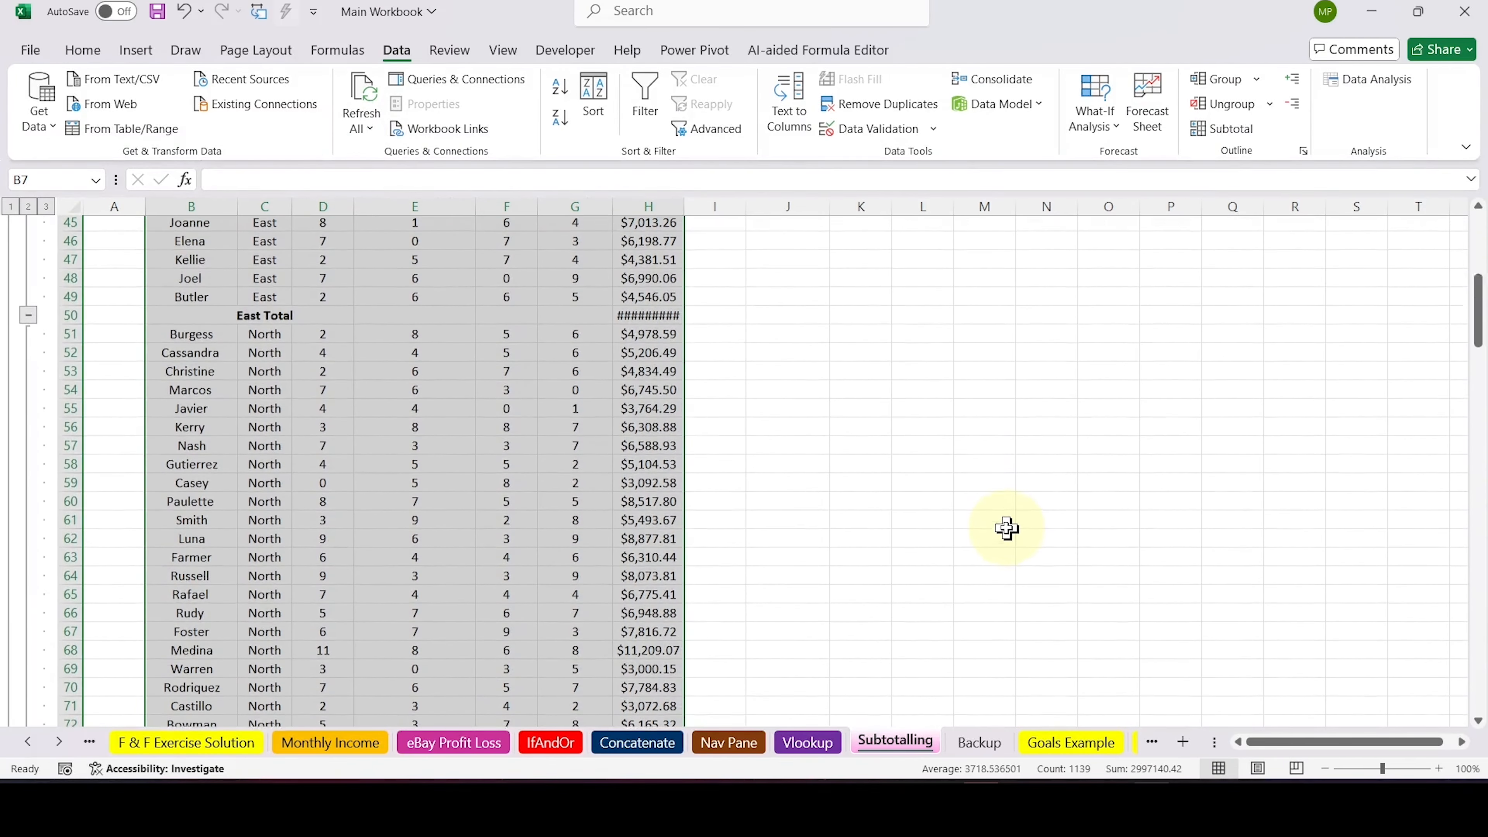
pyautogui.scroll(3, 961, 480)
pyautogui.scroll(-1, 917, 434)
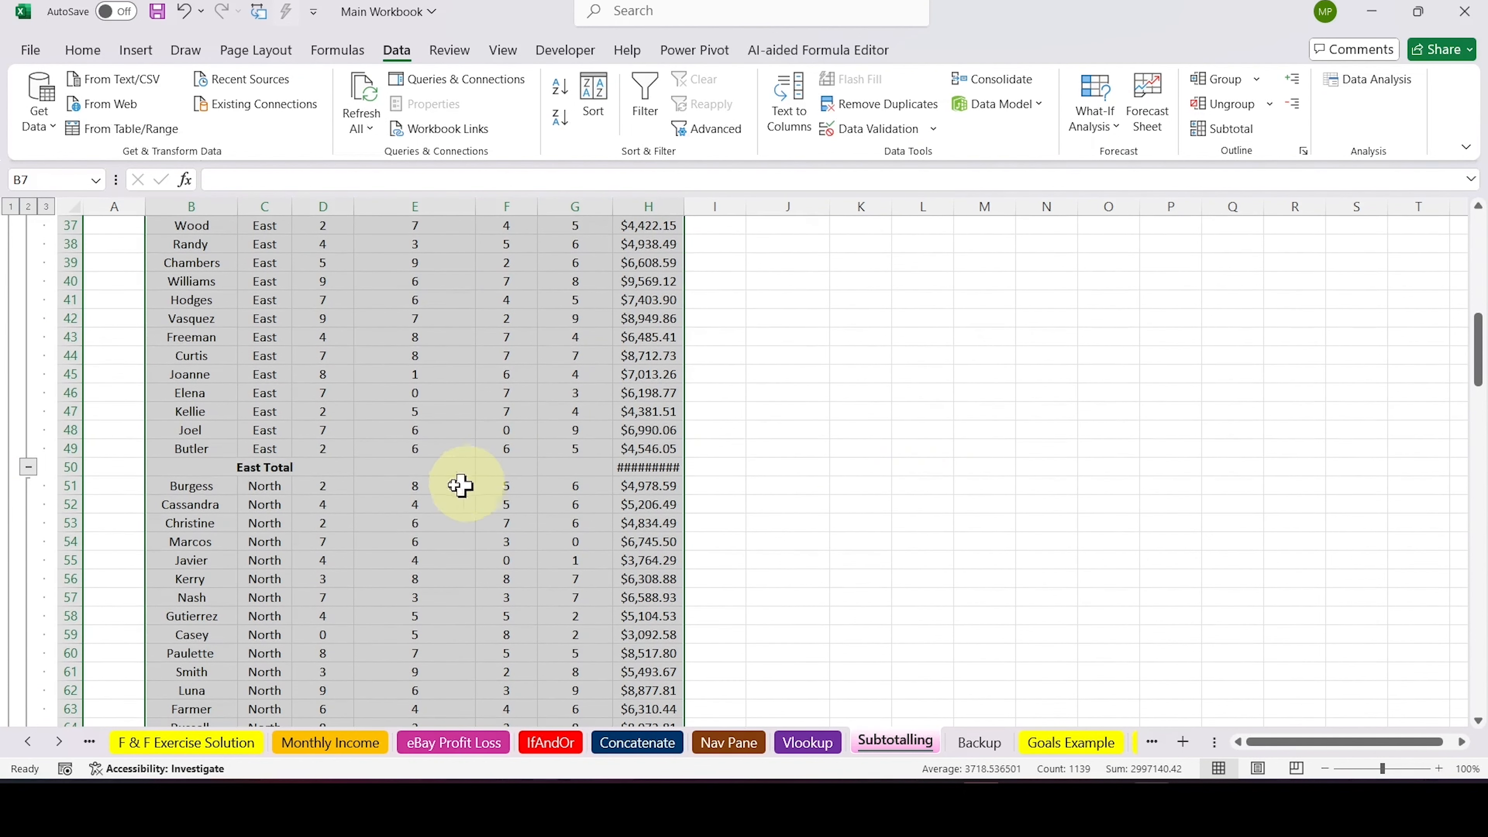
pyautogui.click(265, 467)
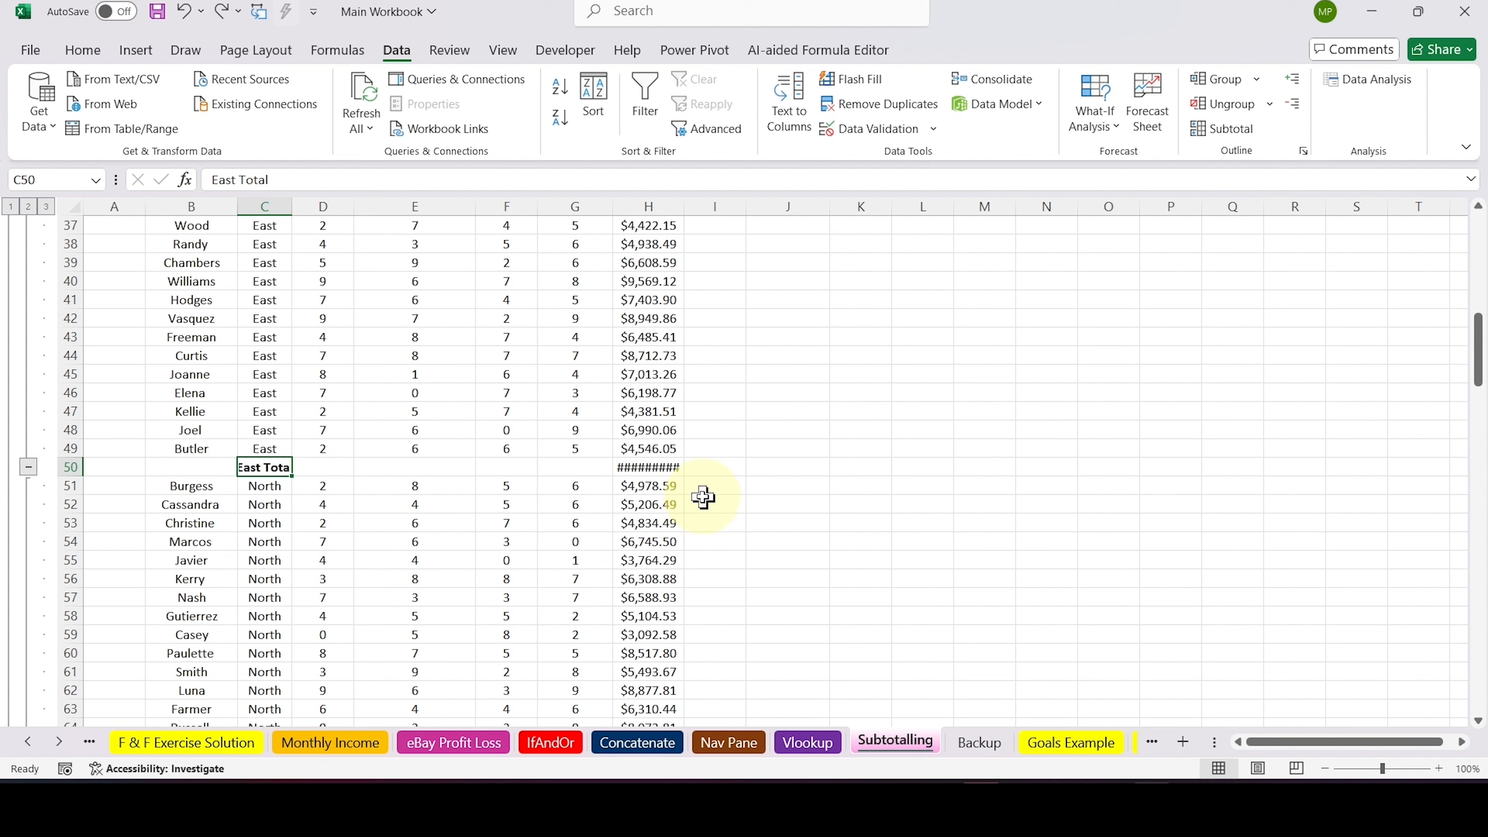
pyautogui.click(655, 467)
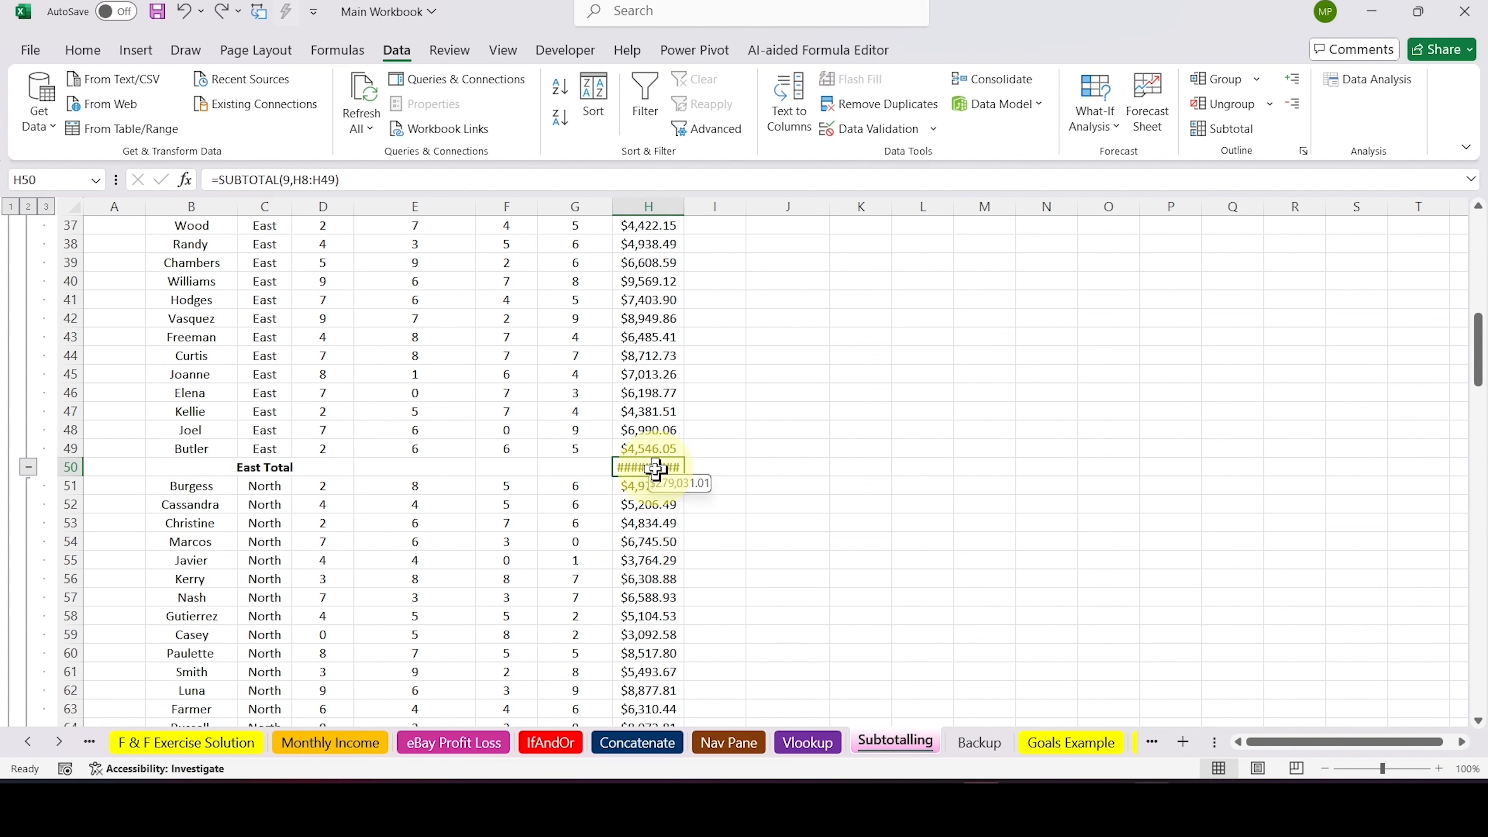
pyautogui.doubleClick(687, 208)
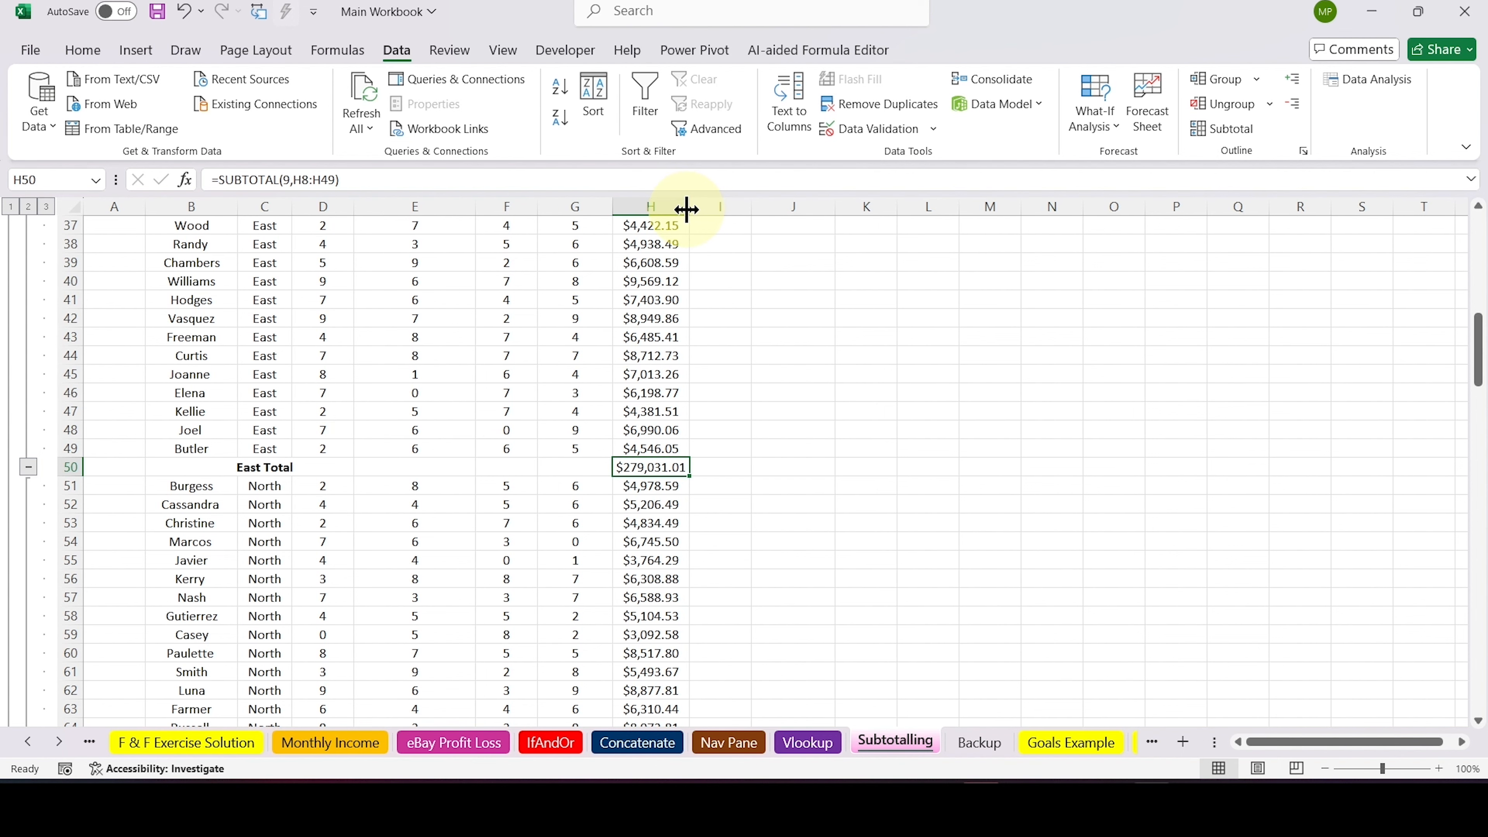
pyautogui.click(267, 467)
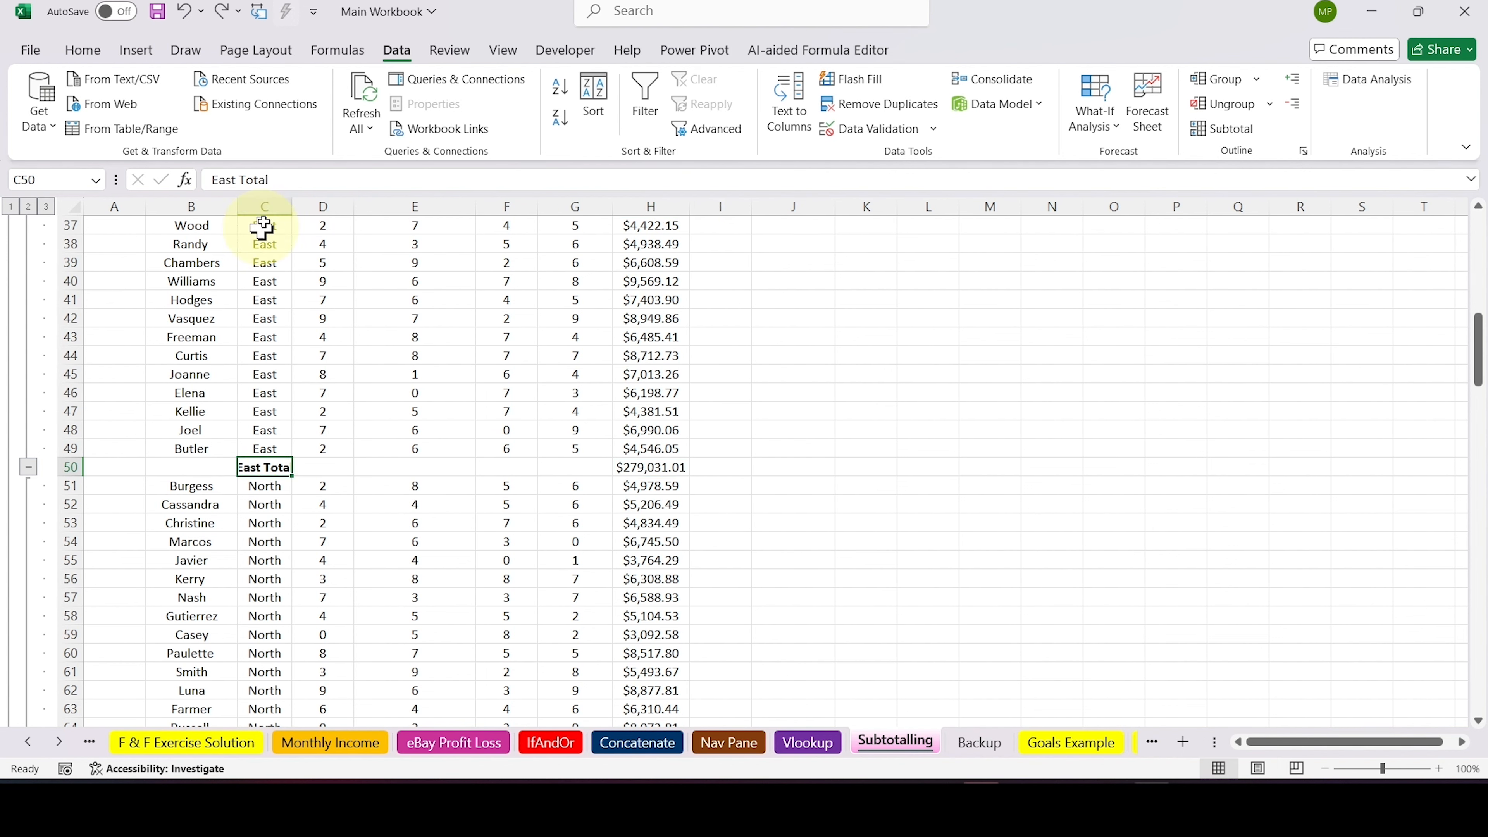
pyautogui.doubleClick(293, 205)
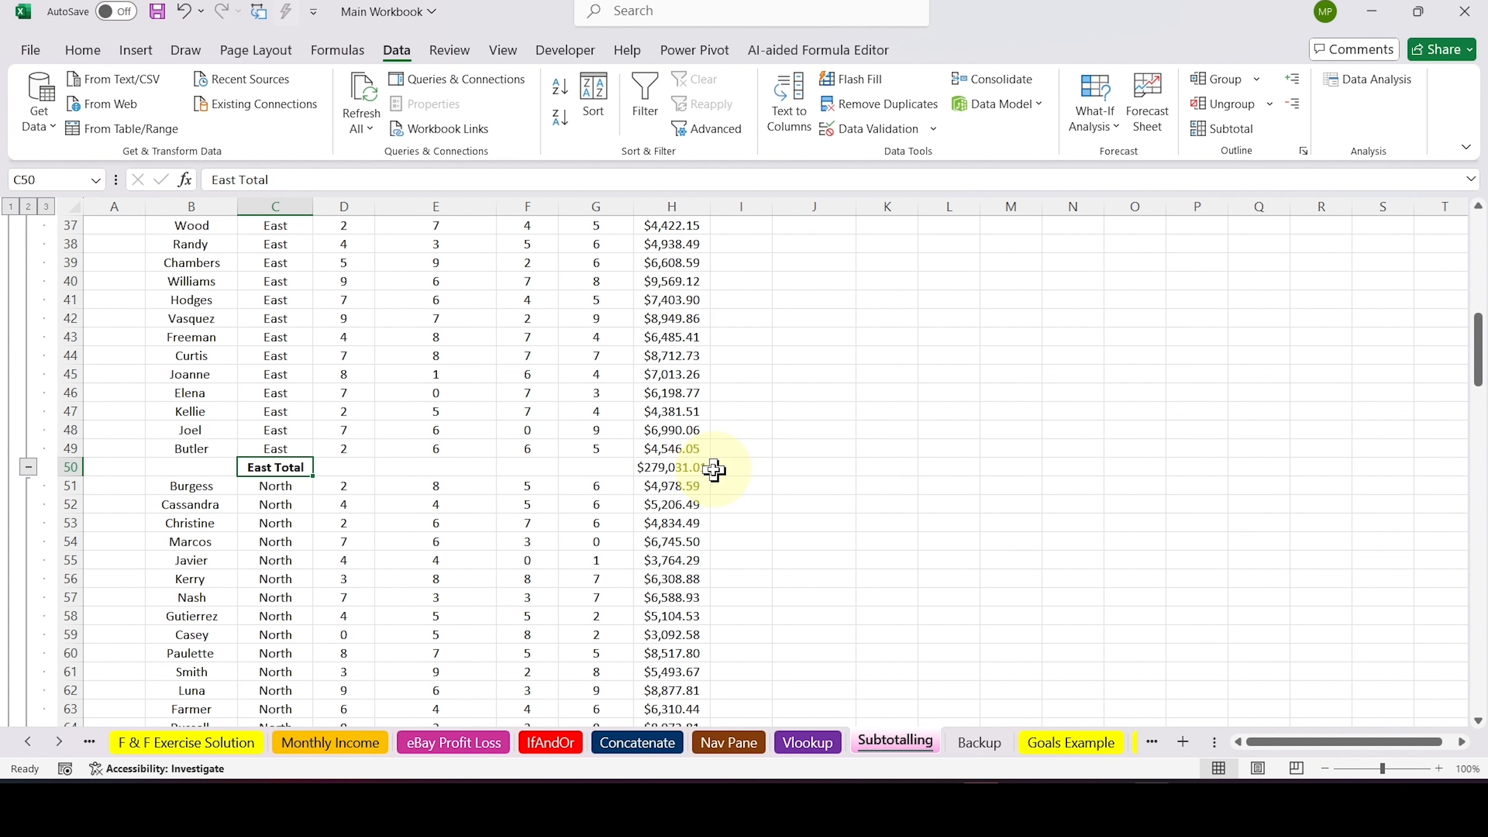
# Check the subtotal formulas of the North Total row in H73 and the Noth Total row in H75
pyautogui.scroll(-2, 754, 478)
pyautogui.scroll(-6, 754, 478)
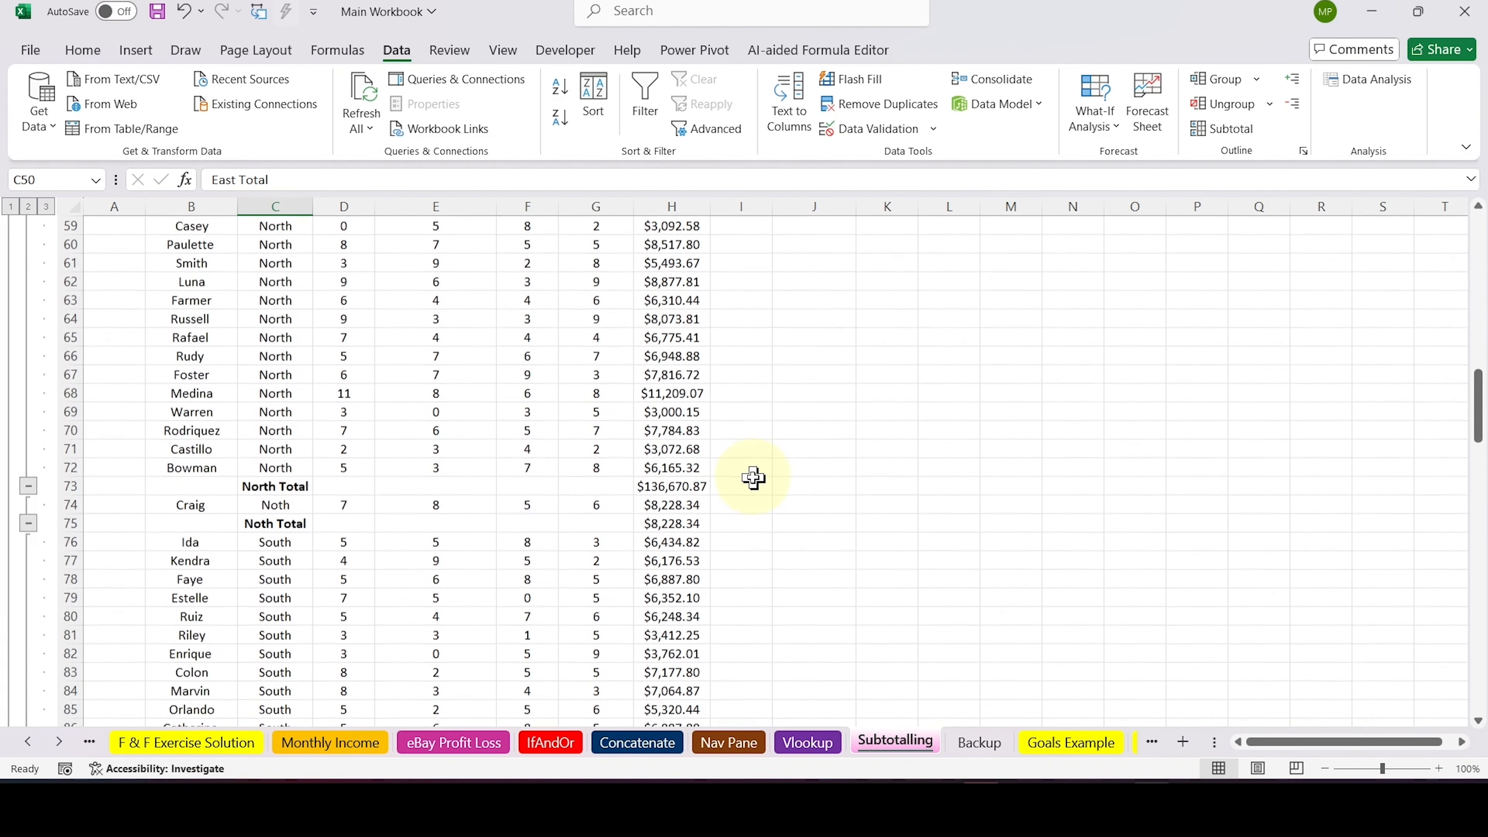
pyautogui.click(694, 484)
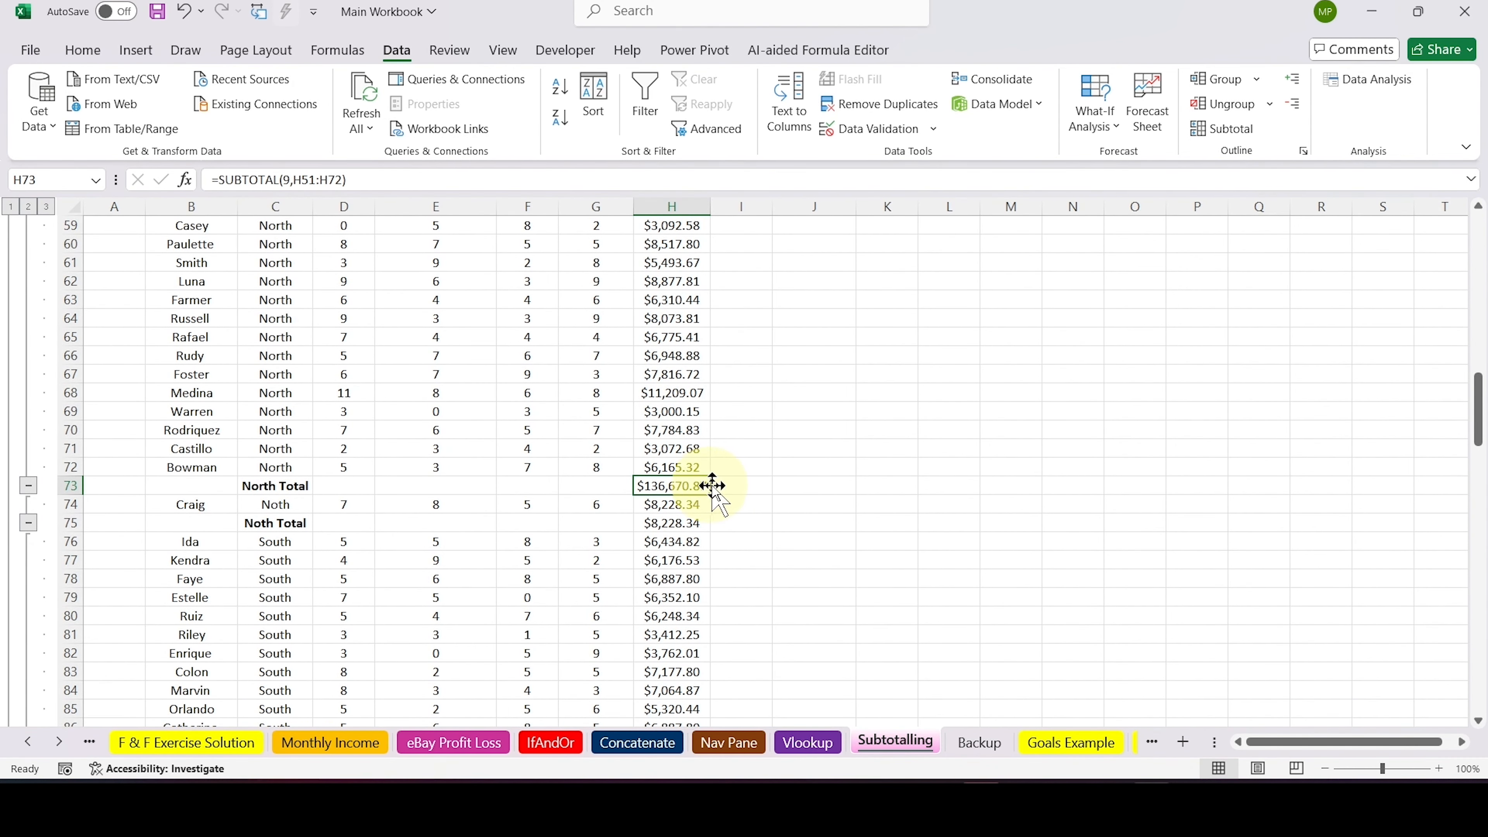
pyautogui.click(683, 524)
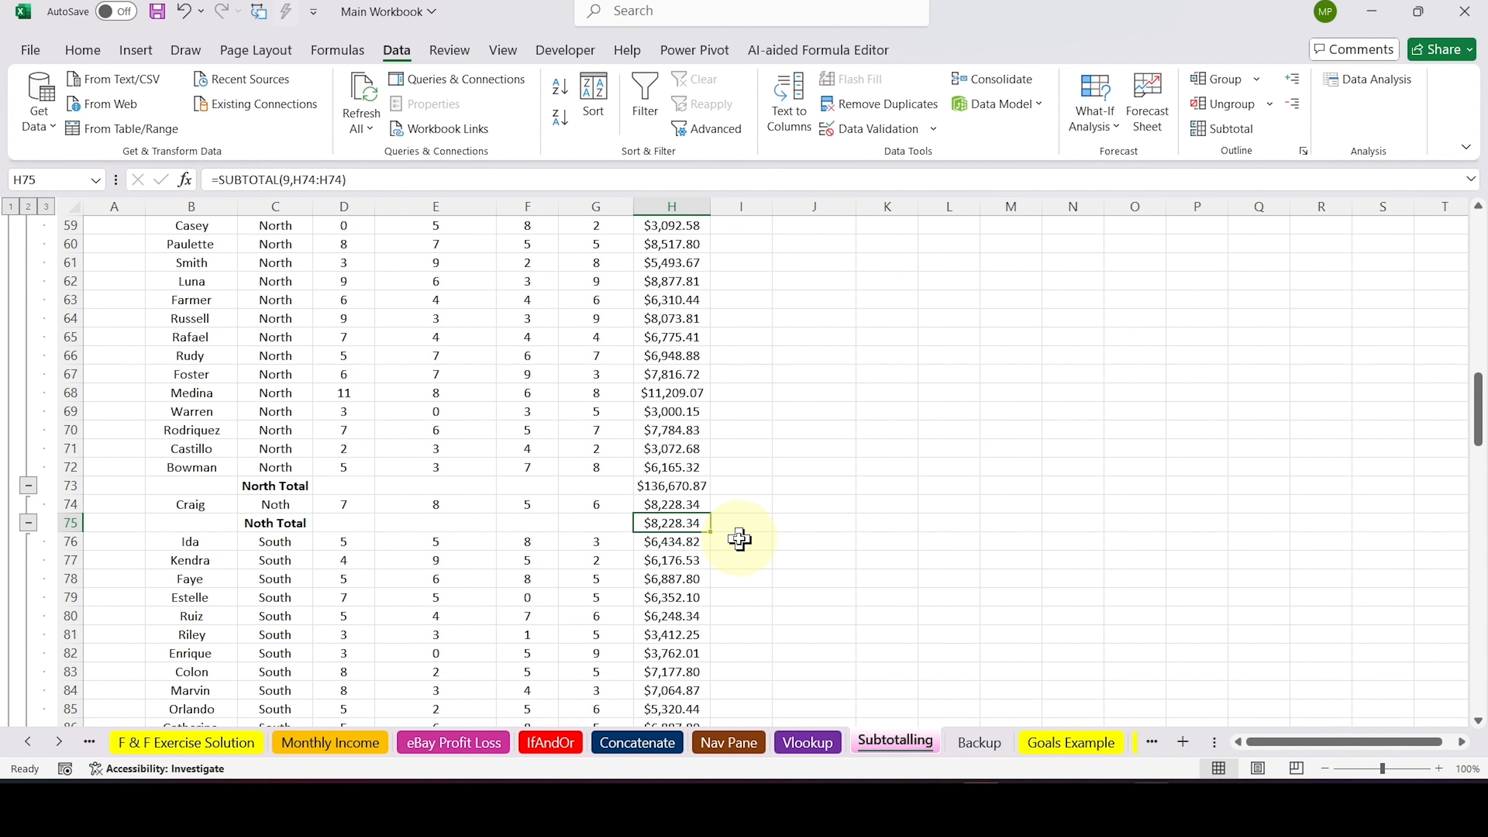
pyautogui.hotkey('ctrl', 'Down')
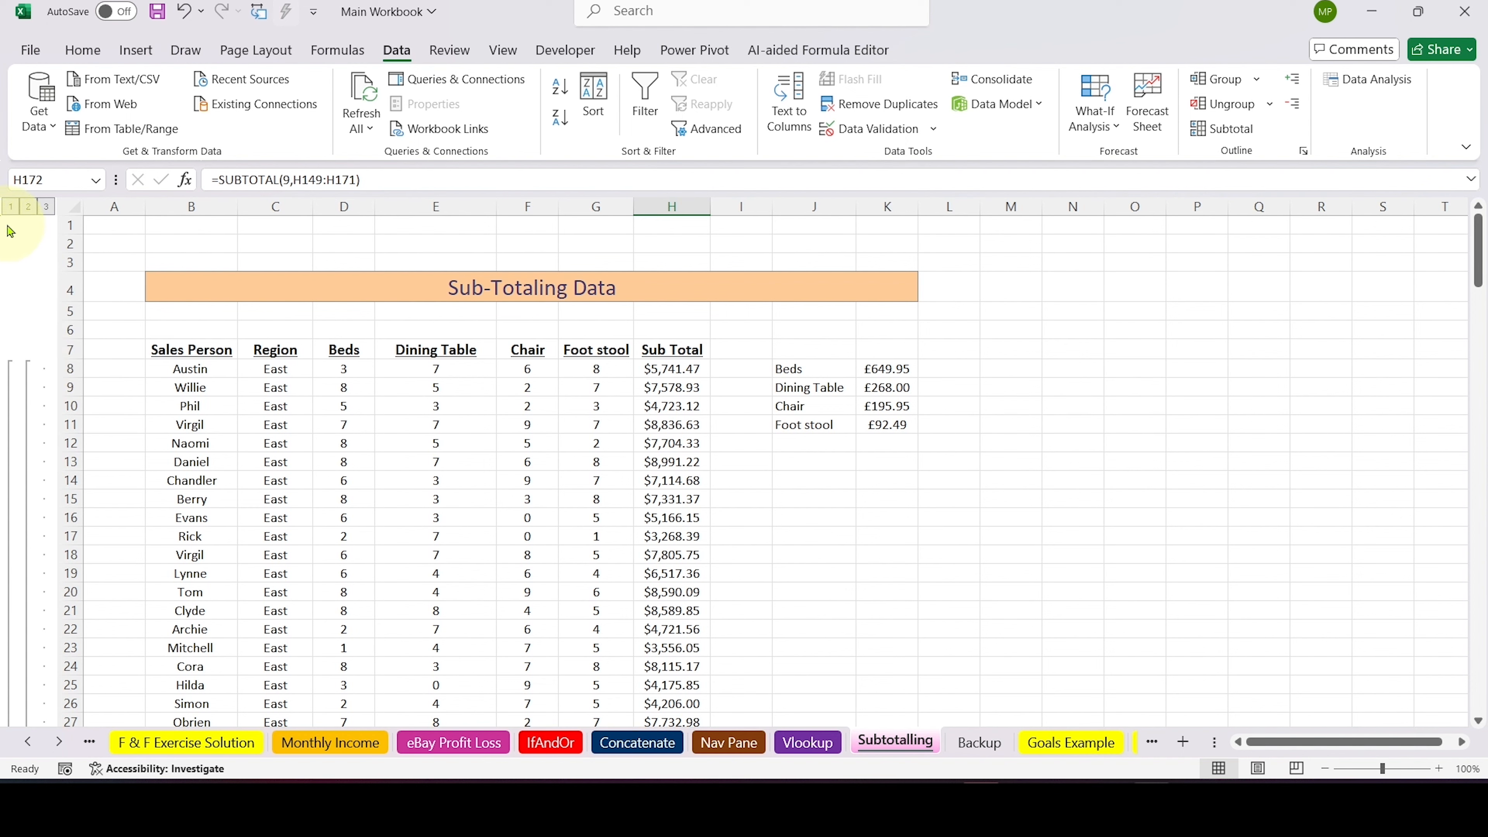
# Collapse the subtotal outline to level 1 and expand it back to level 3
pyautogui.click(10, 206)
pyautogui.click(46, 206)
pyautogui.scroll(-2, 885, 577)
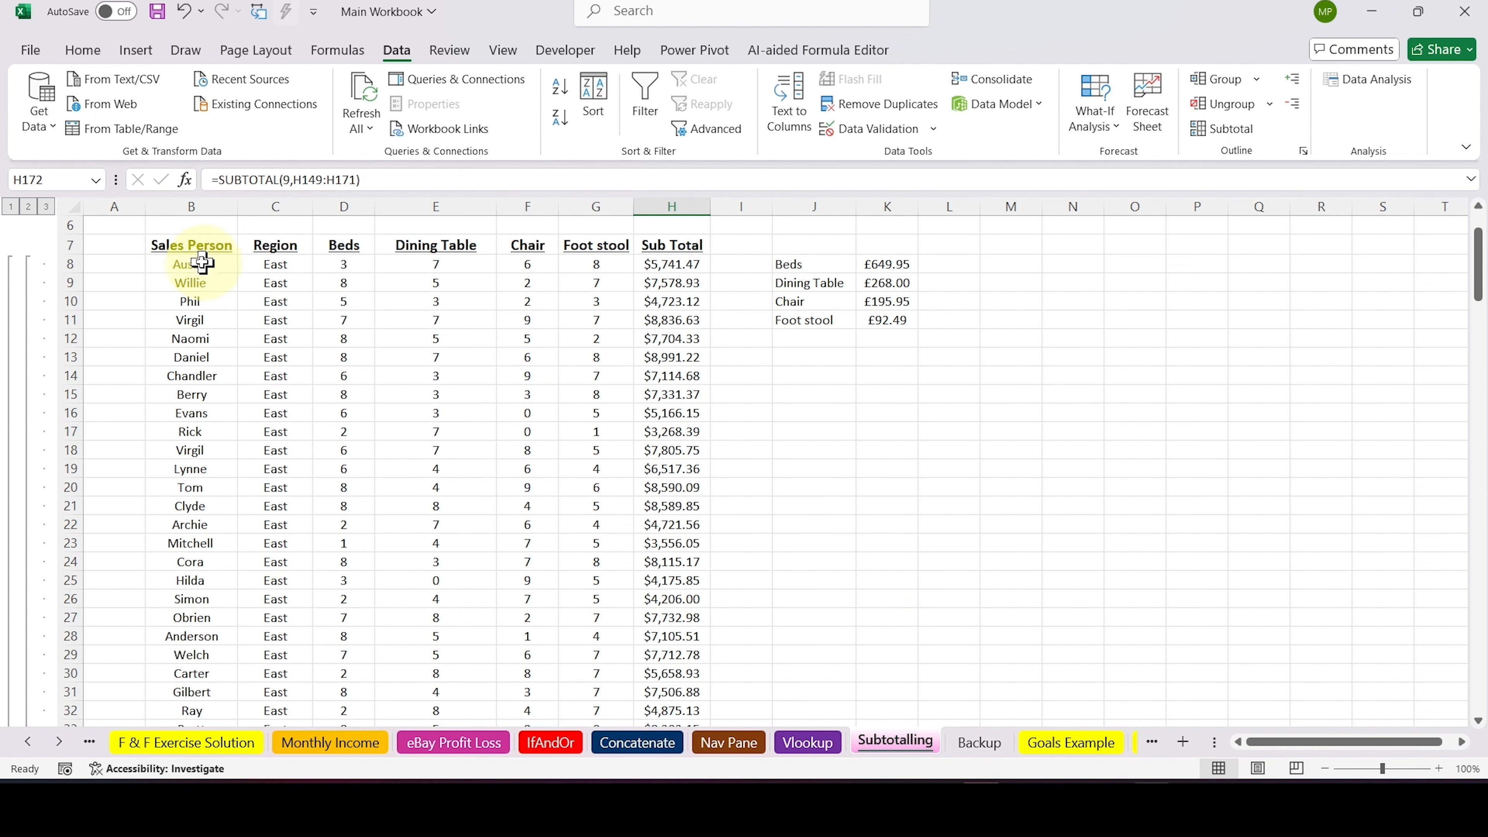
# Select the subtotalled sales data B7:H171, including its headers, and remove all of its subtotals
pyautogui.click(188, 245)
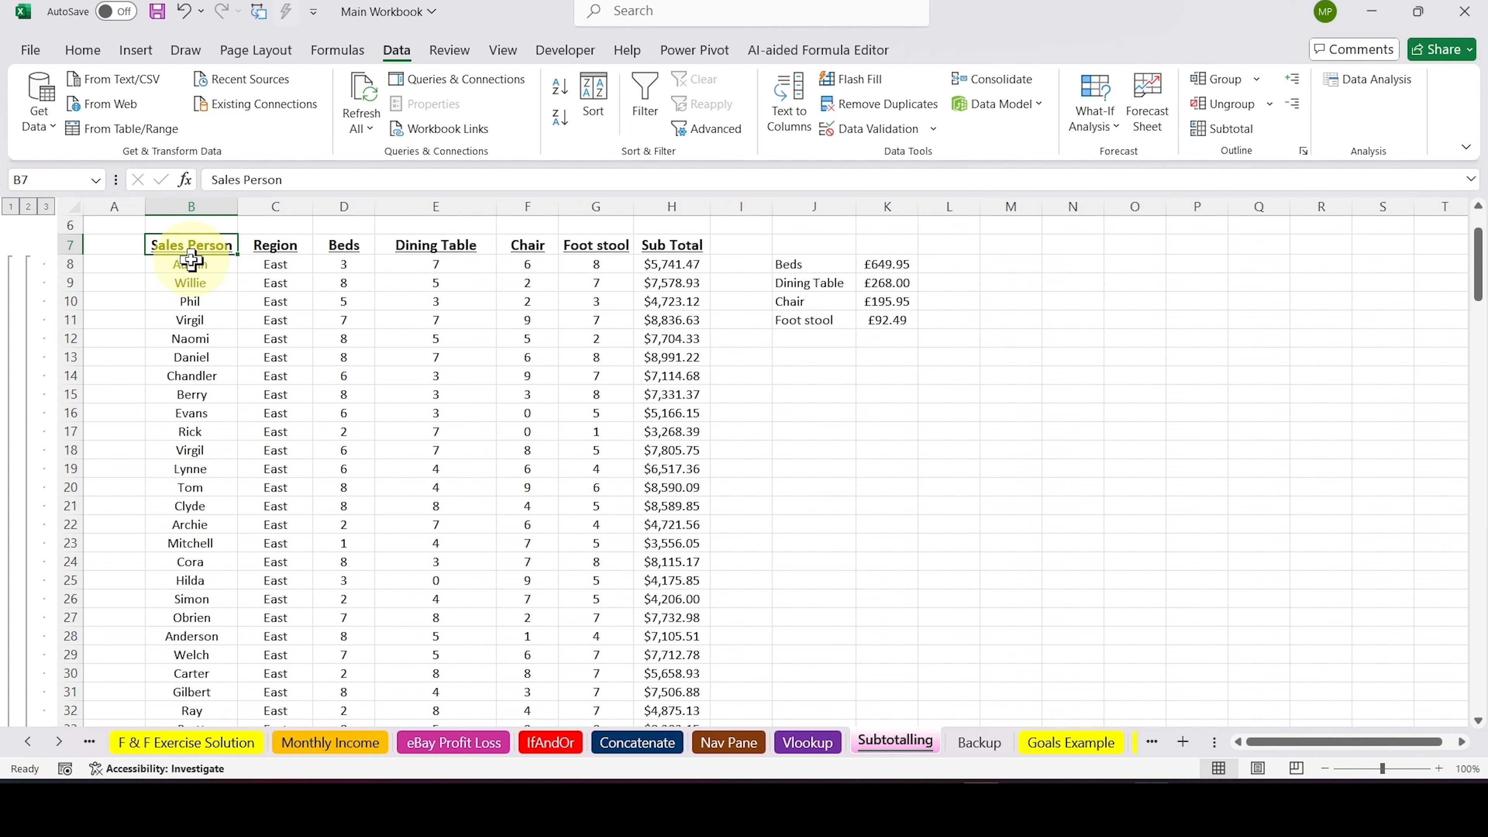
pyautogui.hotkey('ctrl', 'shift', 'Right')
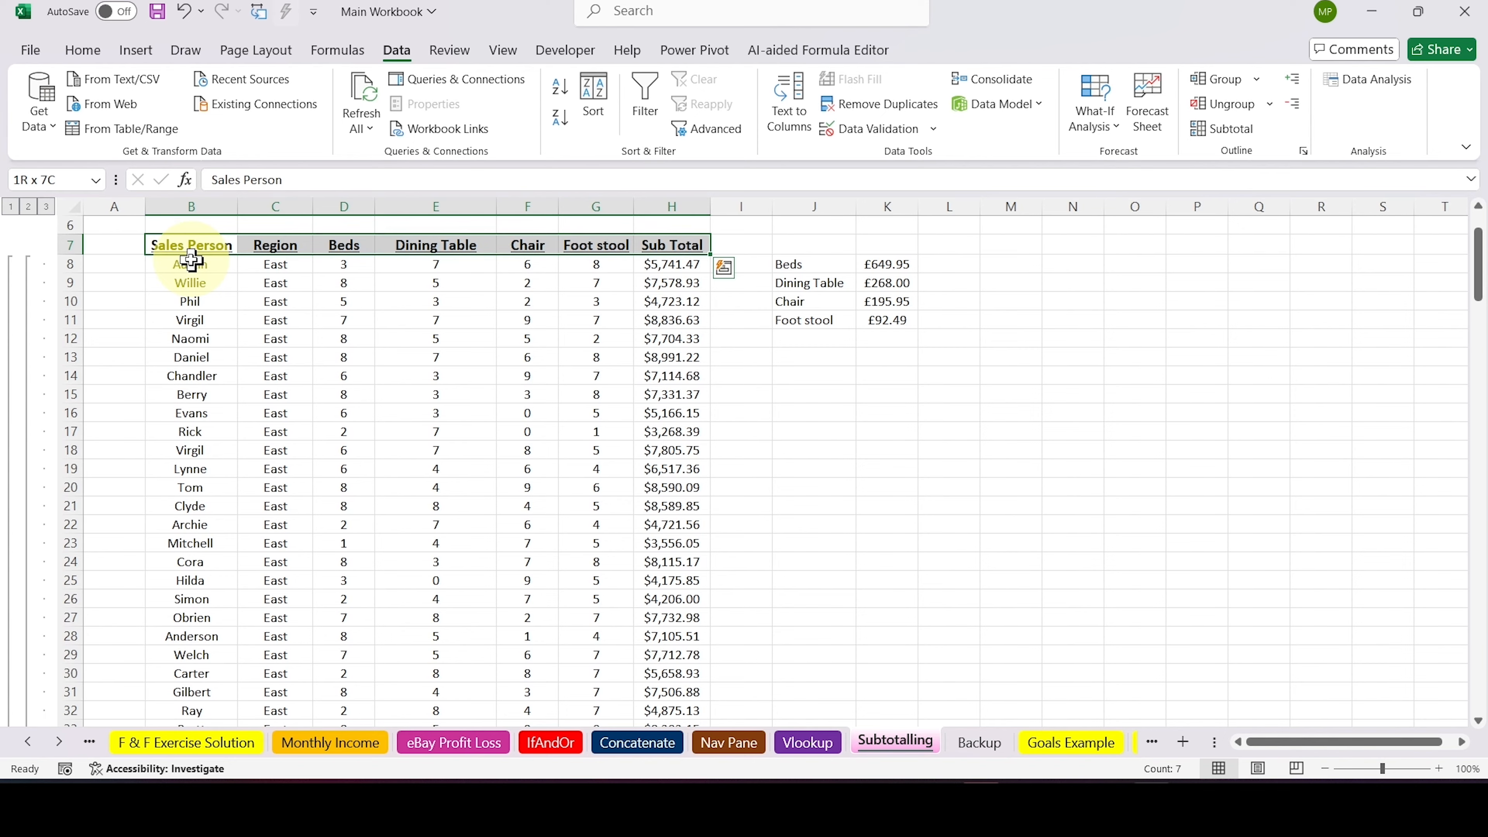
pyautogui.hotkey('ctrl', 'shift', 'Down')
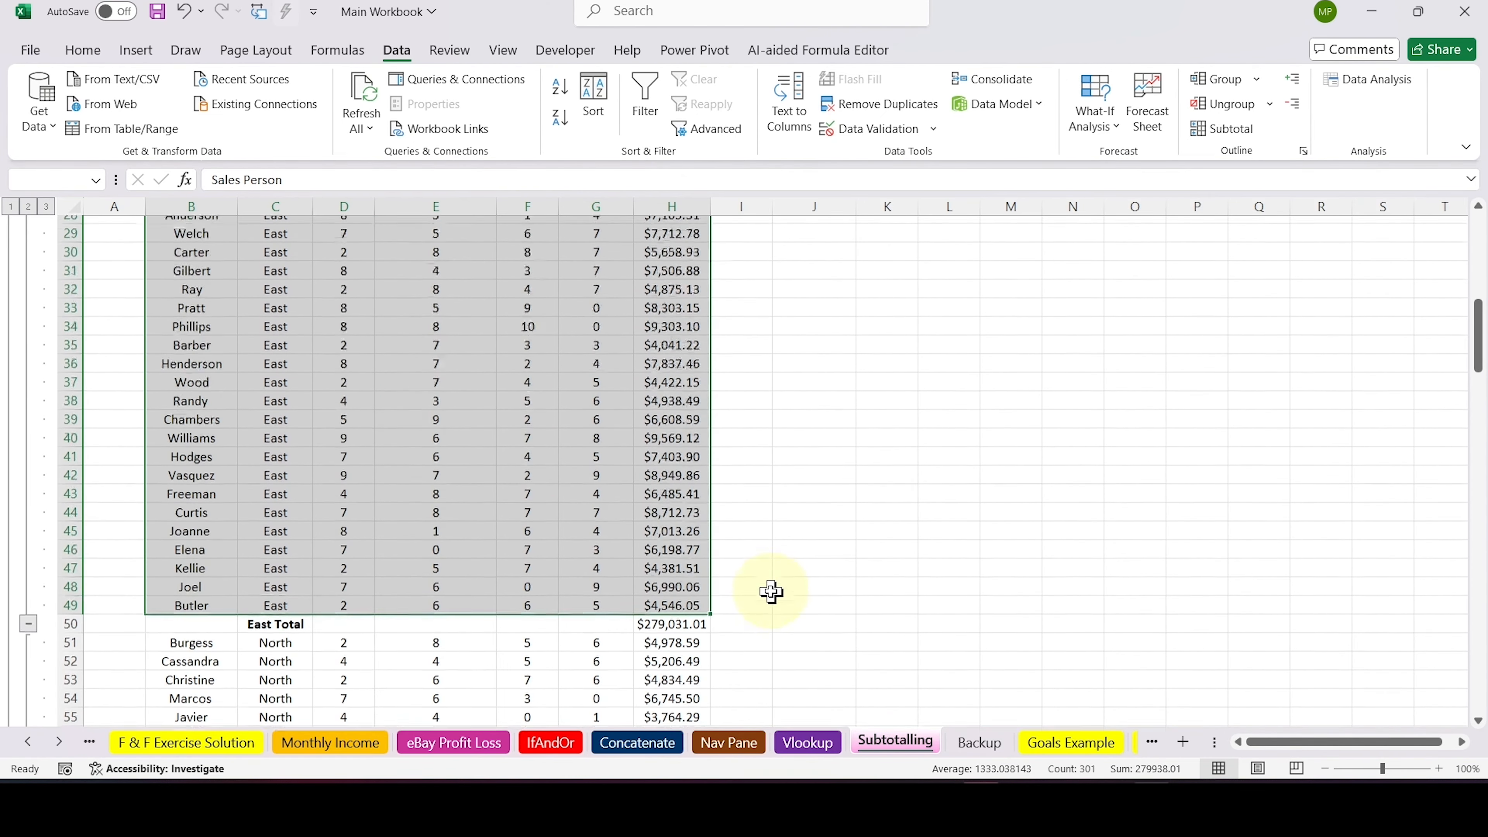
pyautogui.scroll(6, 771, 592)
pyautogui.scroll(-6, 771, 592)
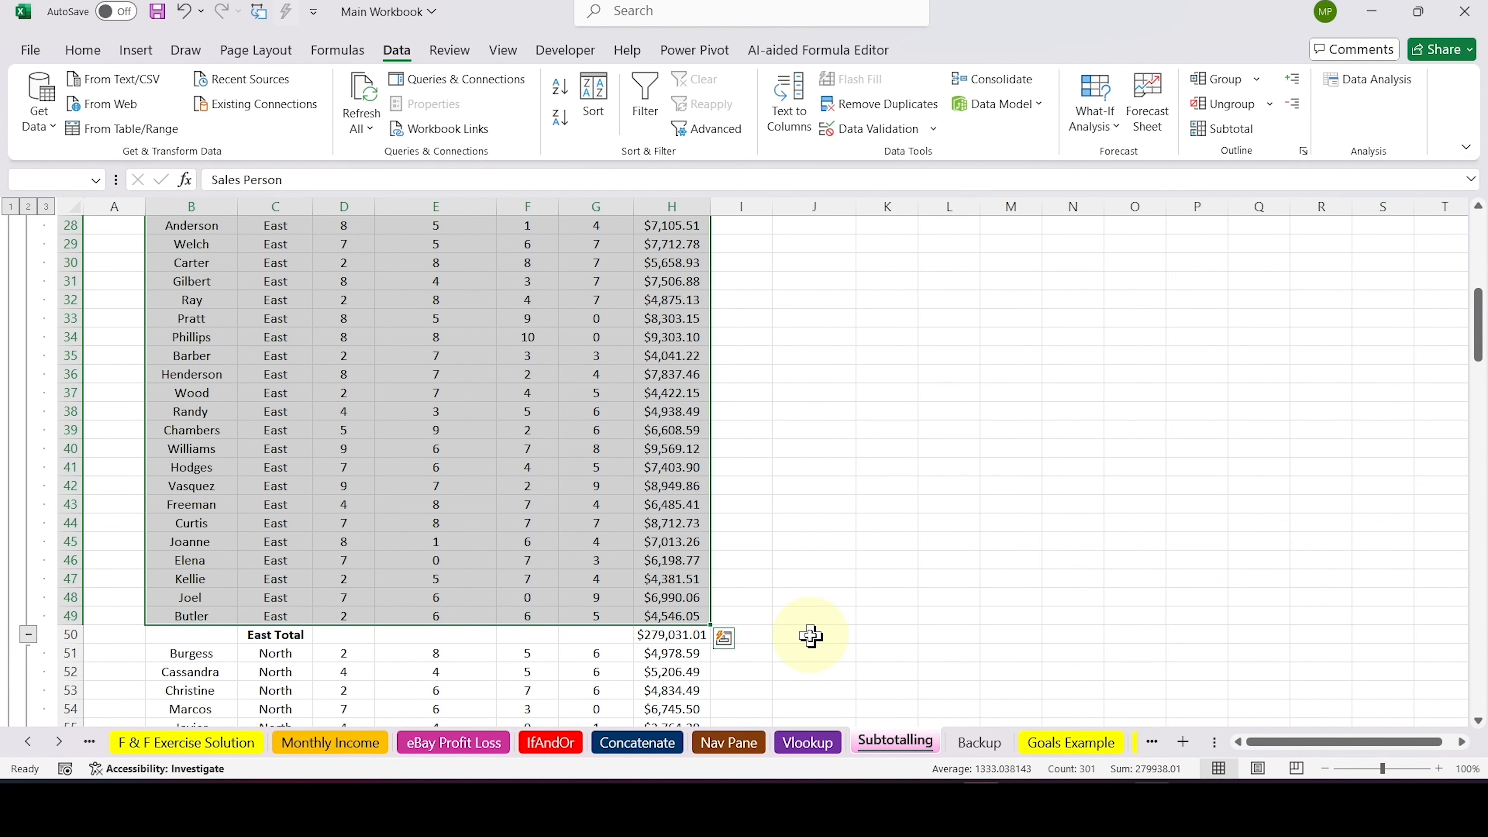
pyautogui.hotkey('ctrl', 'shift', 'Up')
pyautogui.scroll(-1, 811, 636)
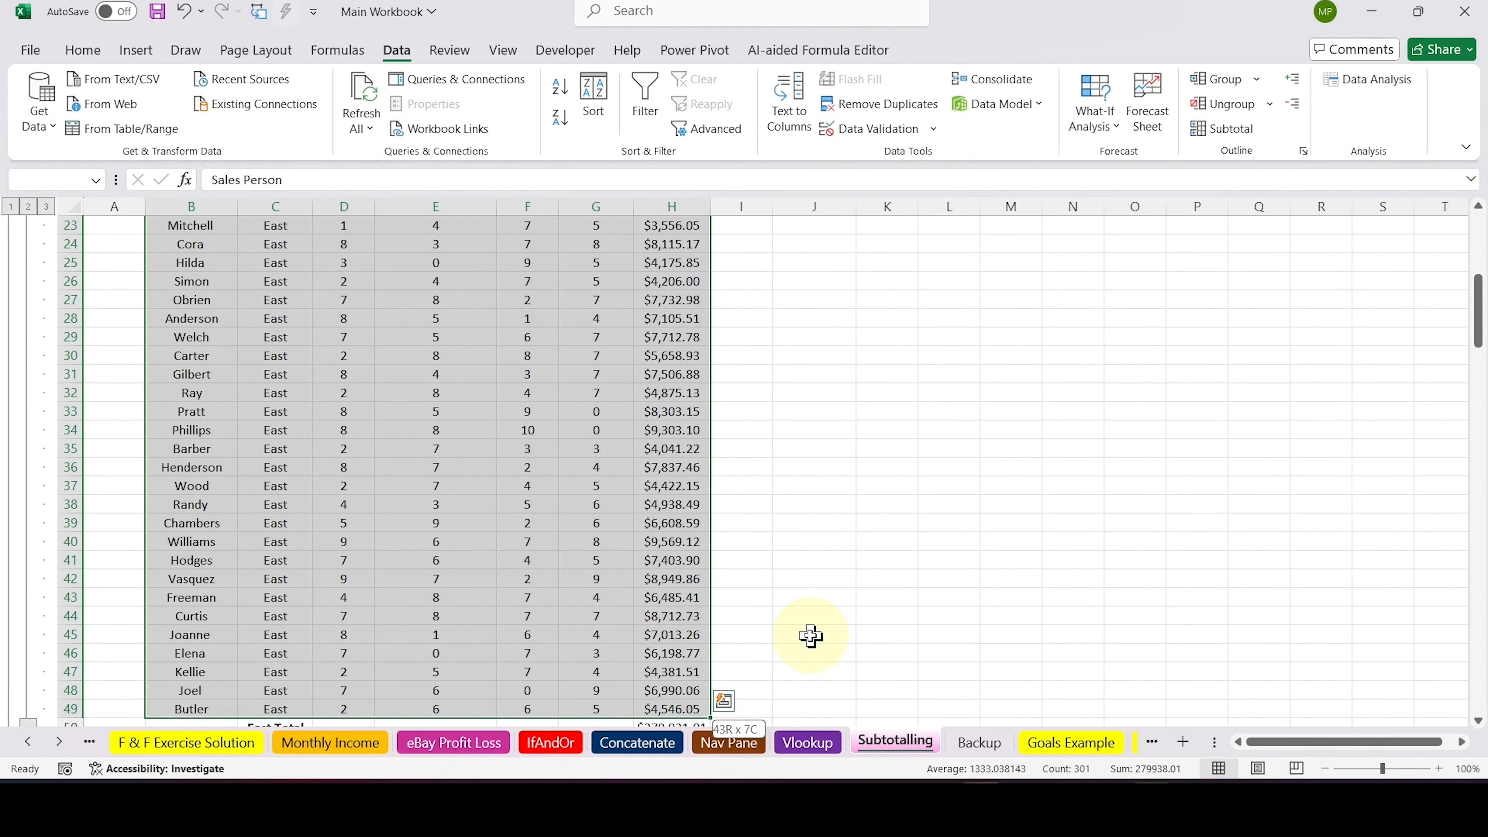
pyautogui.hotkey('shift', 'Down')
pyautogui.hotkey('shift', 'Down')
pyautogui.hotkey('shift', 'Down')
pyautogui.hotkey('shift', 'Down')
pyautogui.hotkey('shift', 'Down')
pyautogui.hotkey('shift', 'Down')
pyautogui.hotkey('shift', 'Down')
pyautogui.hotkey('shift', 'Down')
pyautogui.hotkey('shift', 'Down')
pyautogui.hotkey('shift', 'Down')
pyautogui.hotkey('shift', 'Down')
pyautogui.hotkey('shift', 'Down')
pyautogui.hotkey('shift', 'Down')
pyautogui.hotkey('shift', 'Down')
pyautogui.hotkey('shift', 'Down')
pyautogui.hotkey('shift', 'Down')
pyautogui.hotkey('shift', 'Down')
pyautogui.hotkey('shift', 'Down')
pyautogui.hotkey('shift', 'Down')
pyautogui.hotkey('shift', 'Down')
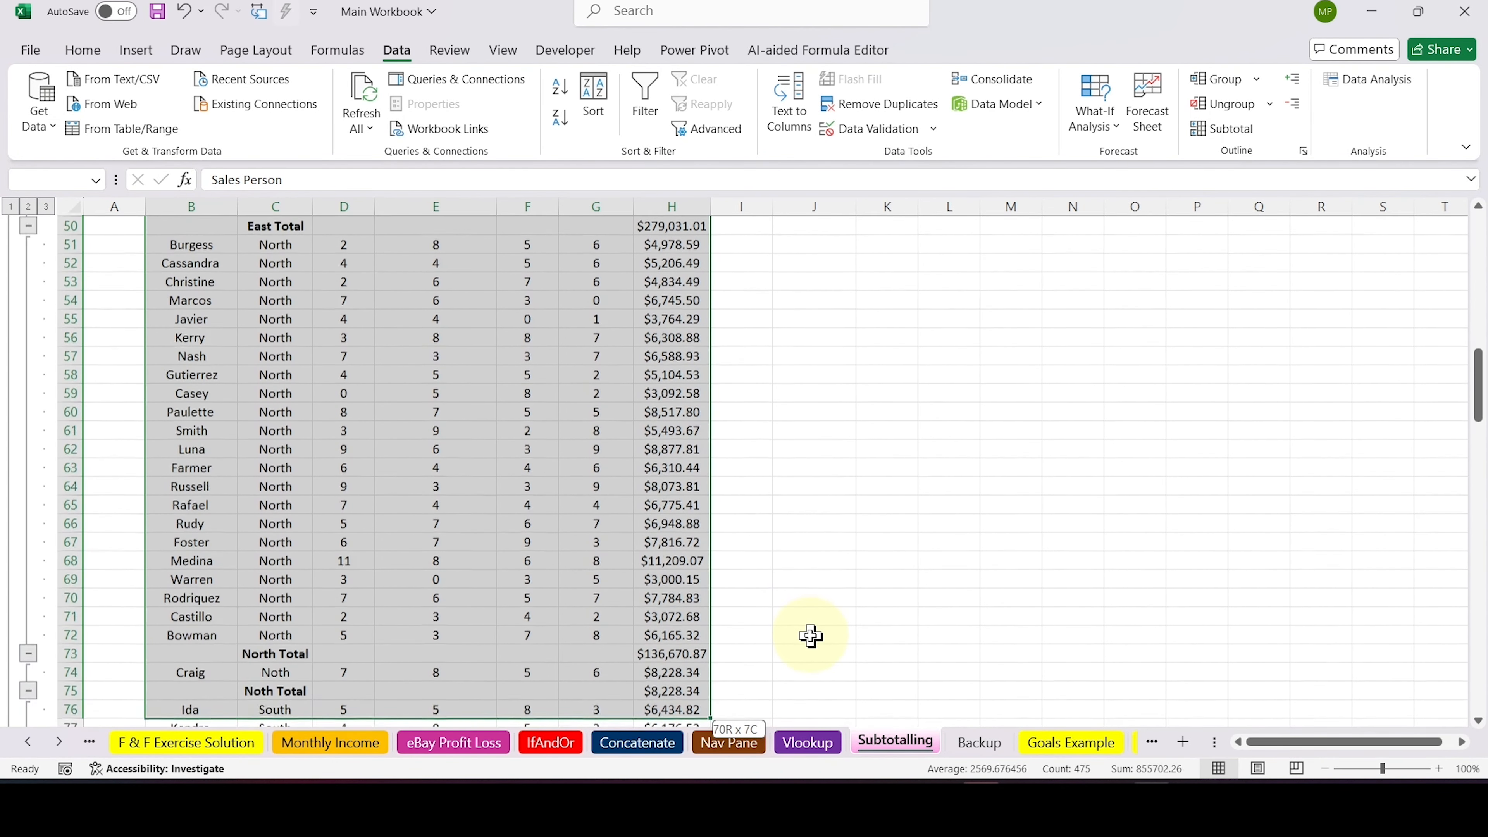
pyautogui.hotkey('ctrl', 'shift', 'Down')
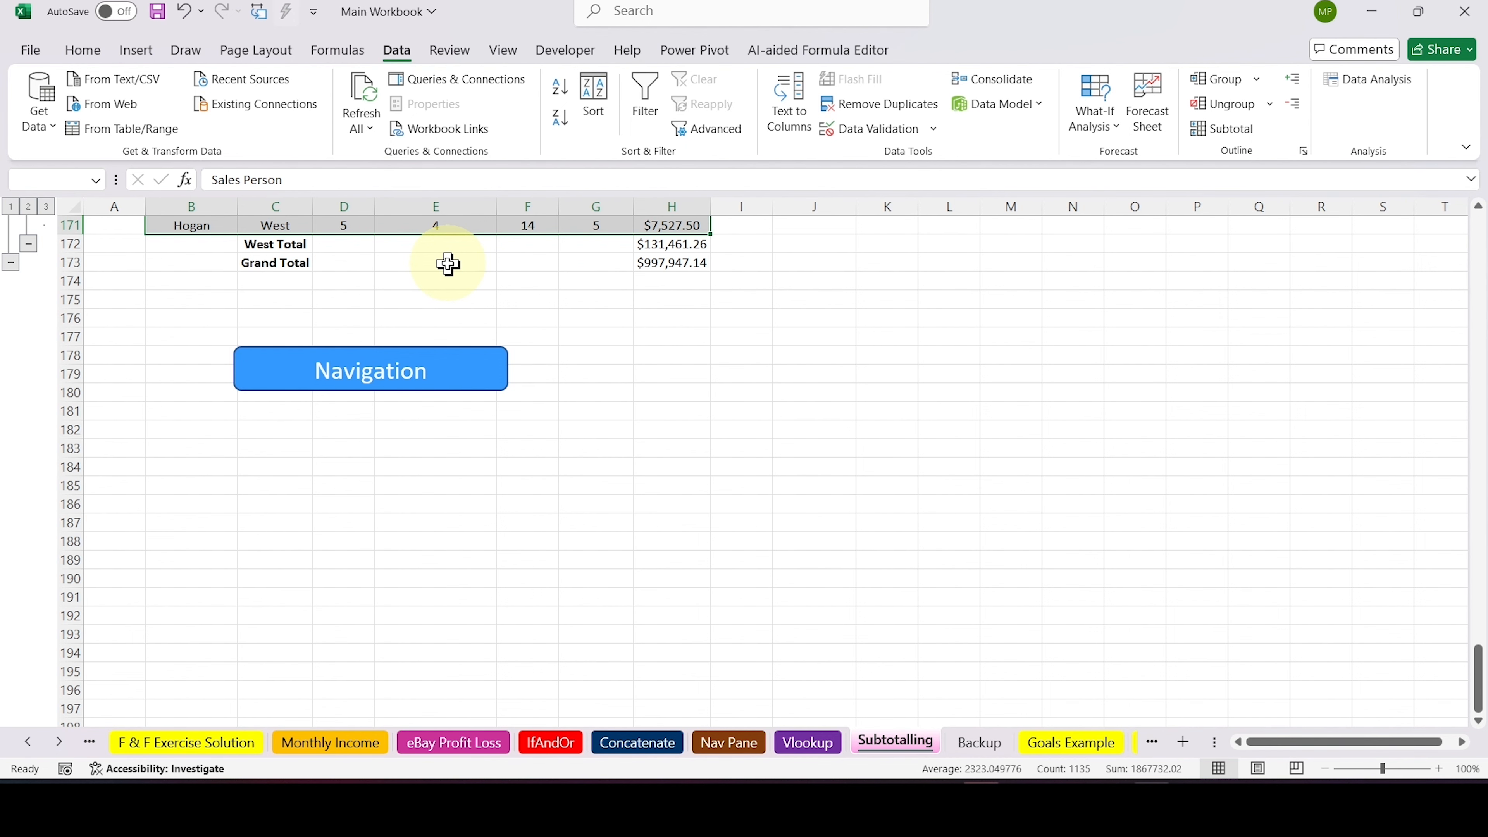
pyautogui.scroll(9, 448, 264)
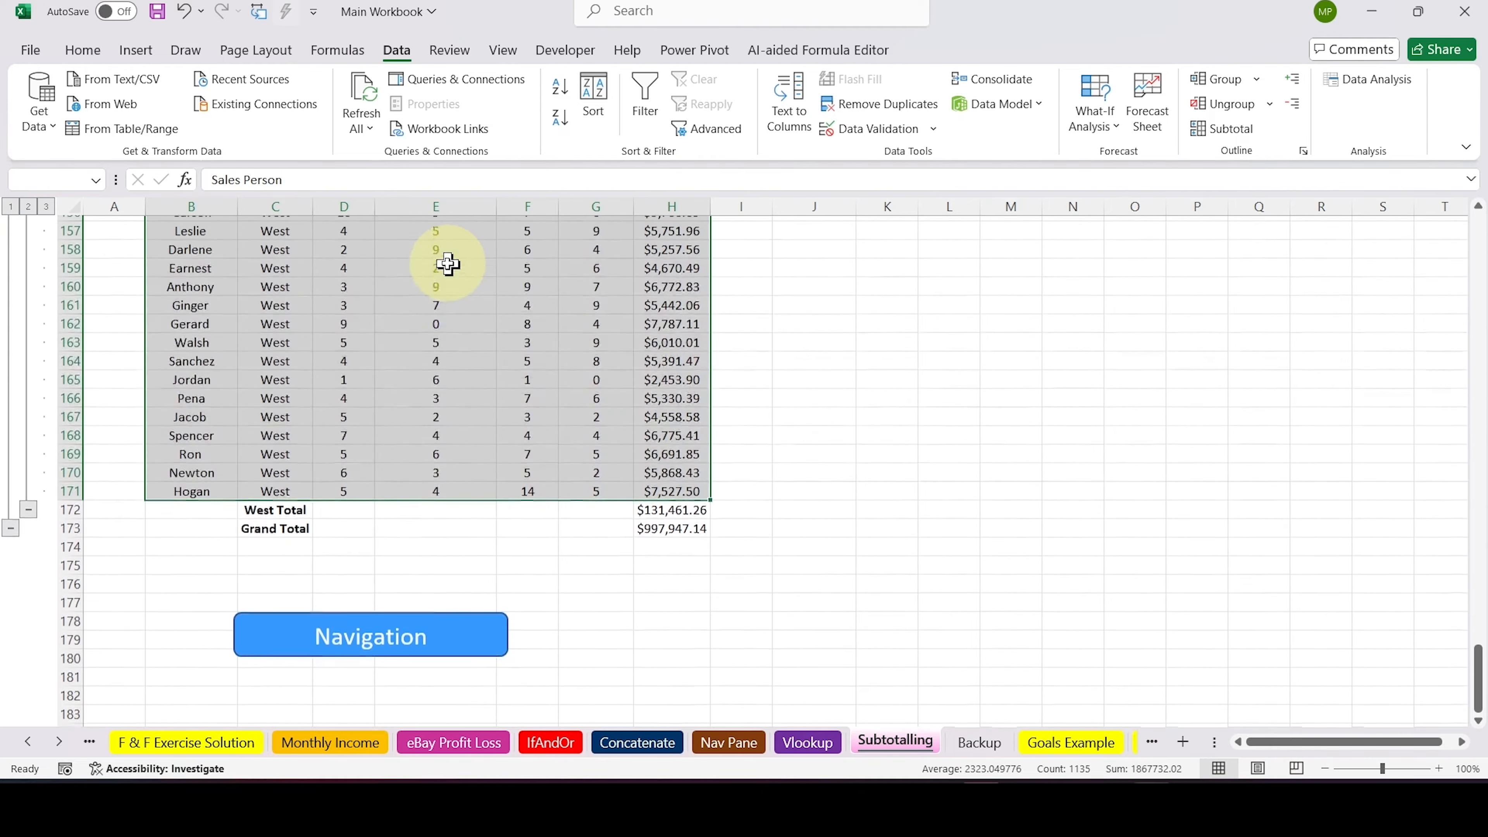
pyautogui.scroll(2, 448, 263)
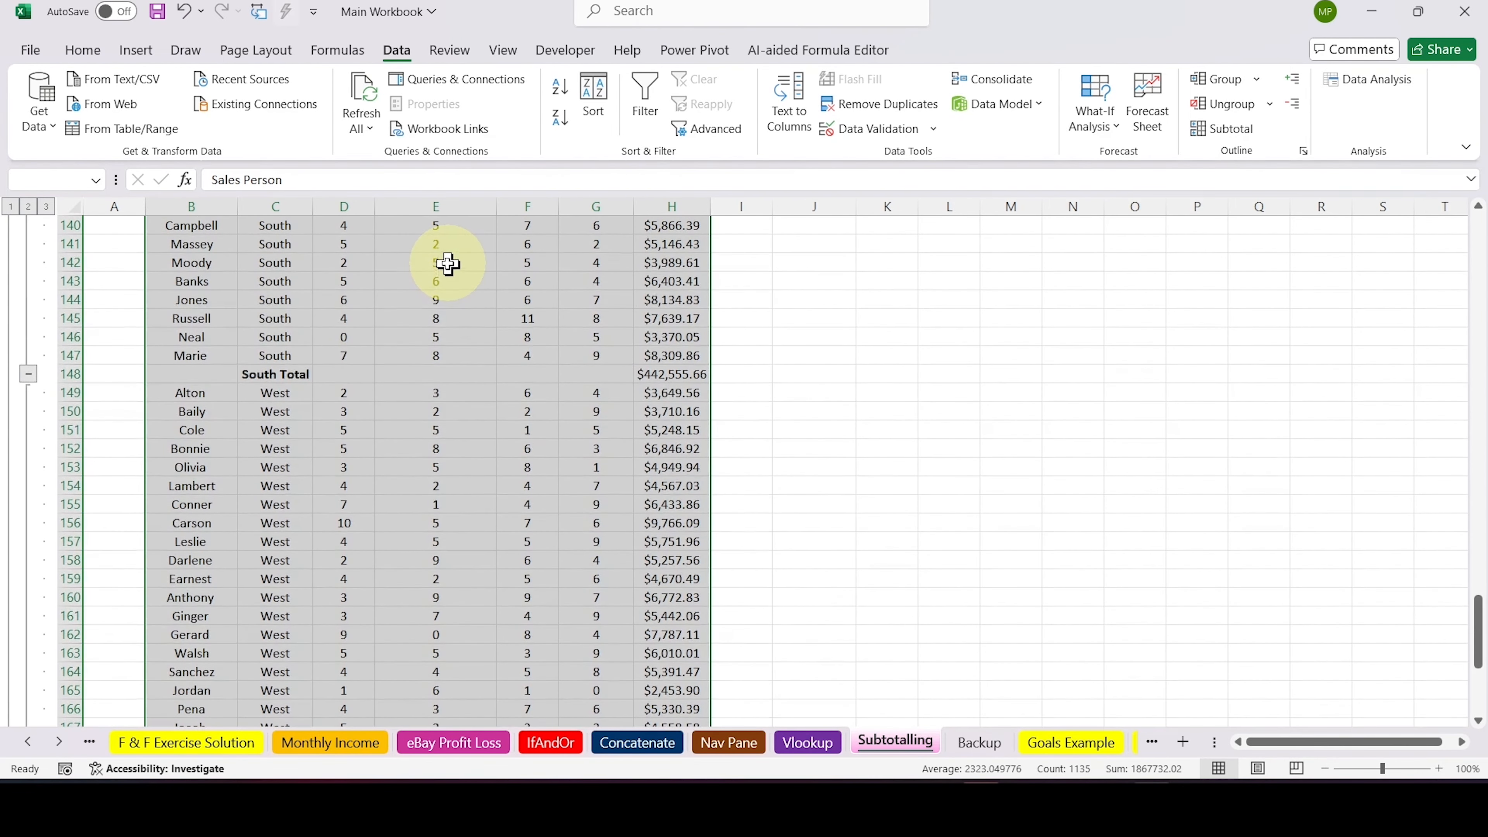
pyautogui.click(1222, 138)
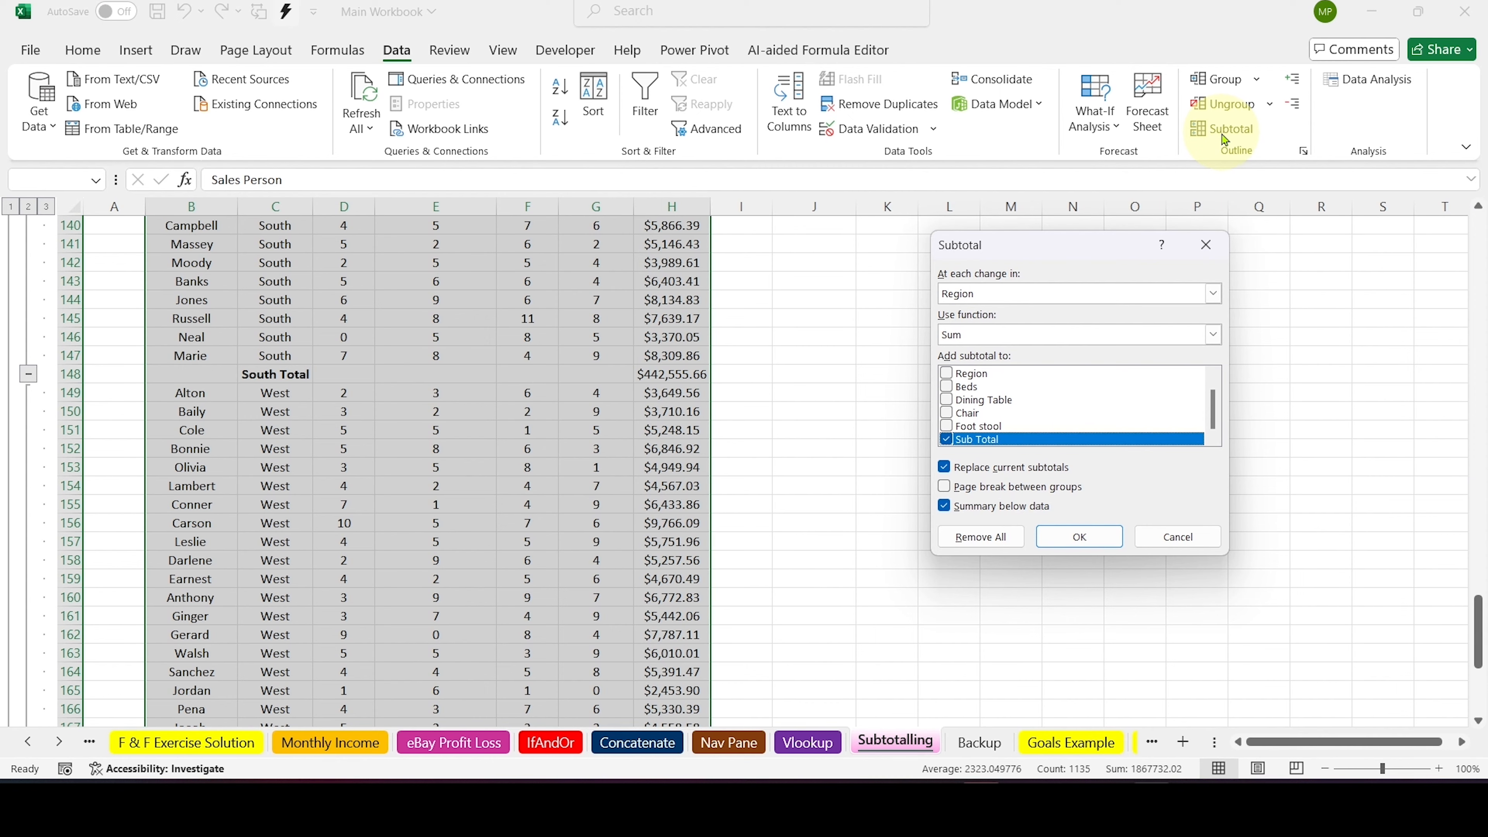
pyautogui.click(996, 538)
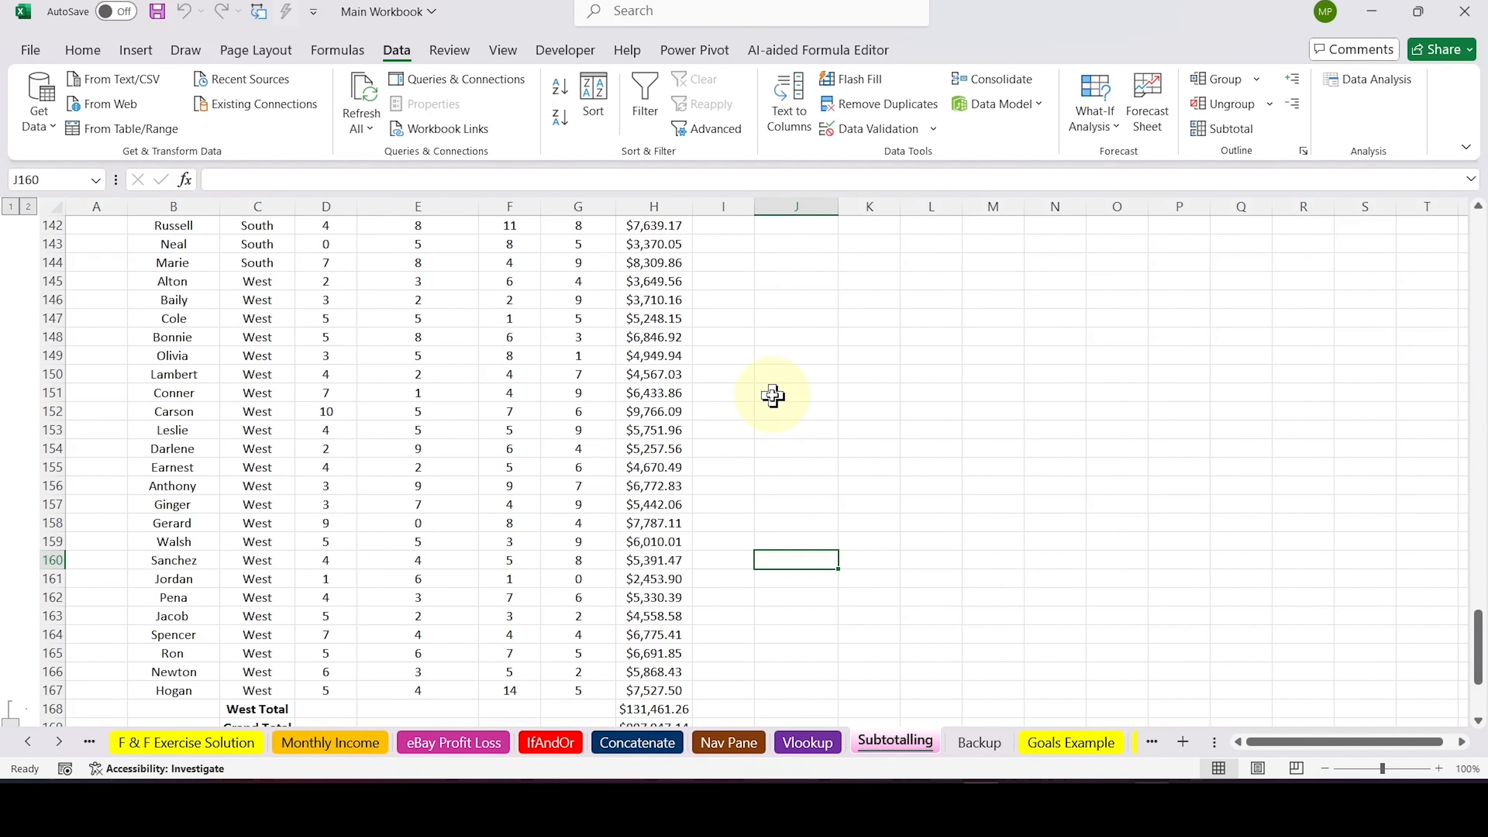
# Clear the leftover West Total and Grand Total rows in B168:H169 below the sales data
pyautogui.scroll(20, 772, 396)
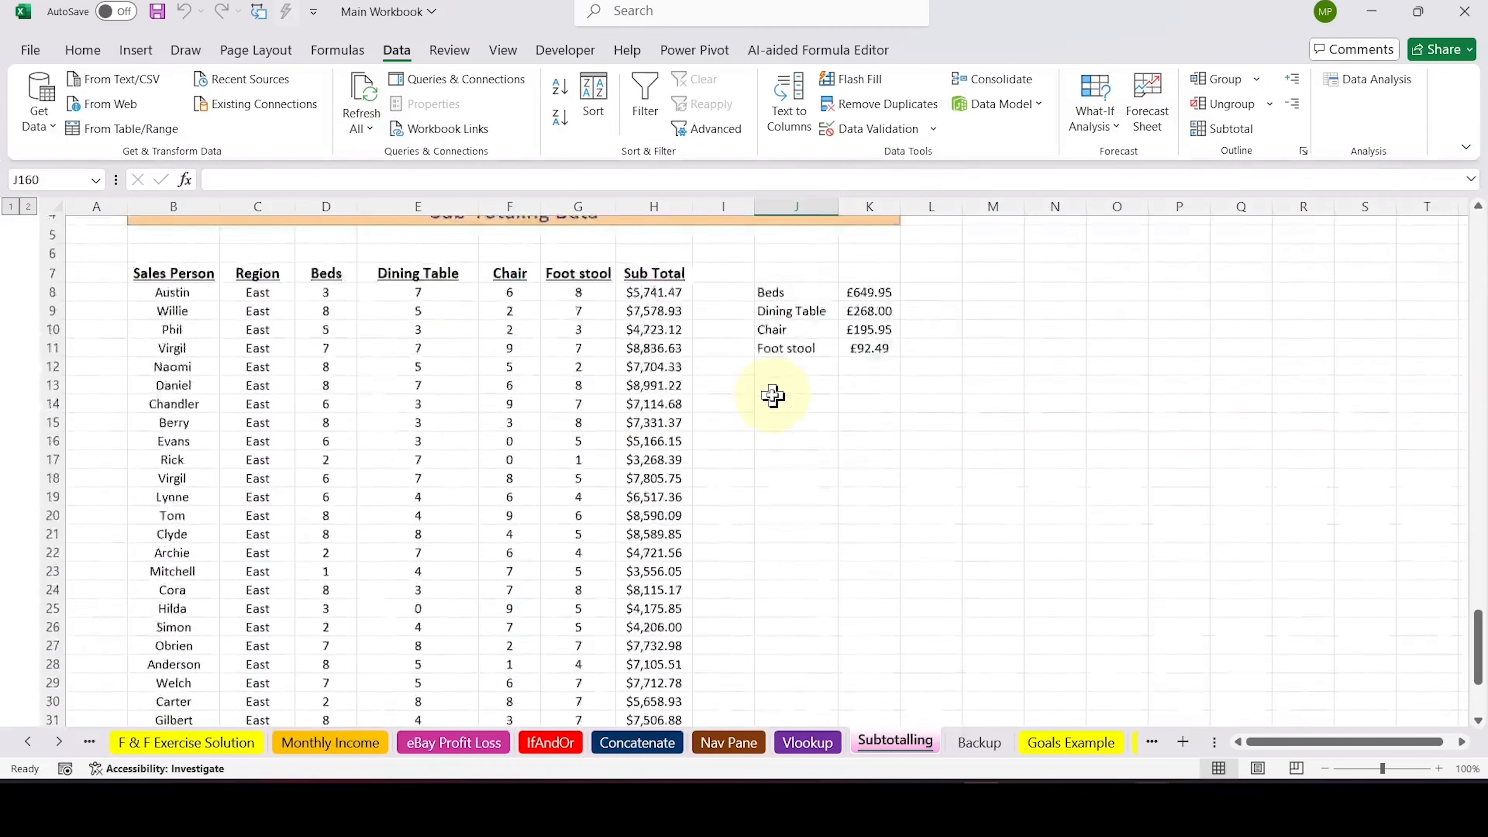
pyautogui.scroll(2, 773, 396)
pyautogui.click(786, 567)
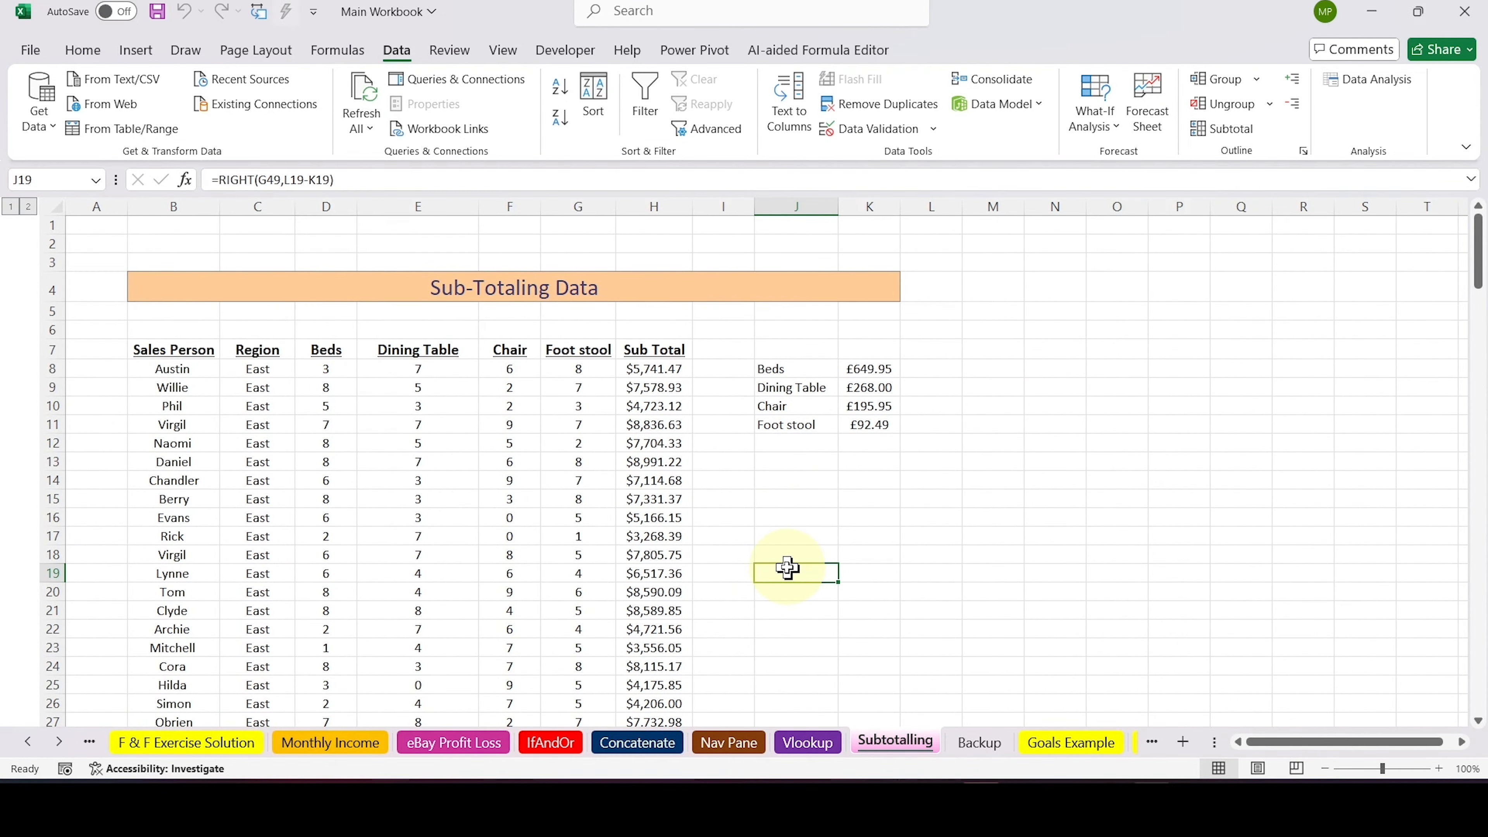
pyautogui.scroll(-20, 787, 568)
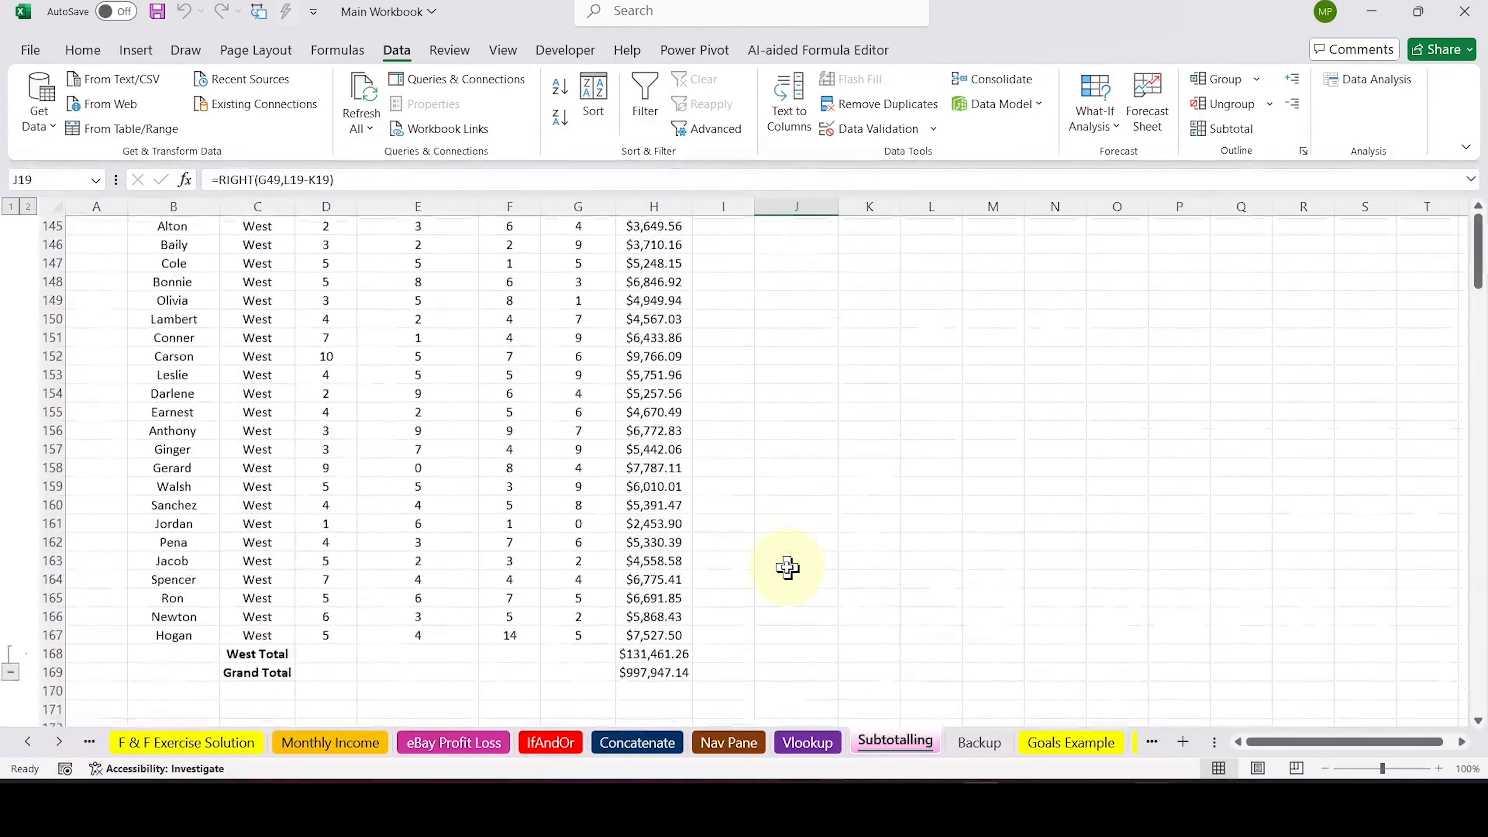
pyautogui.scroll(-4, 786, 568)
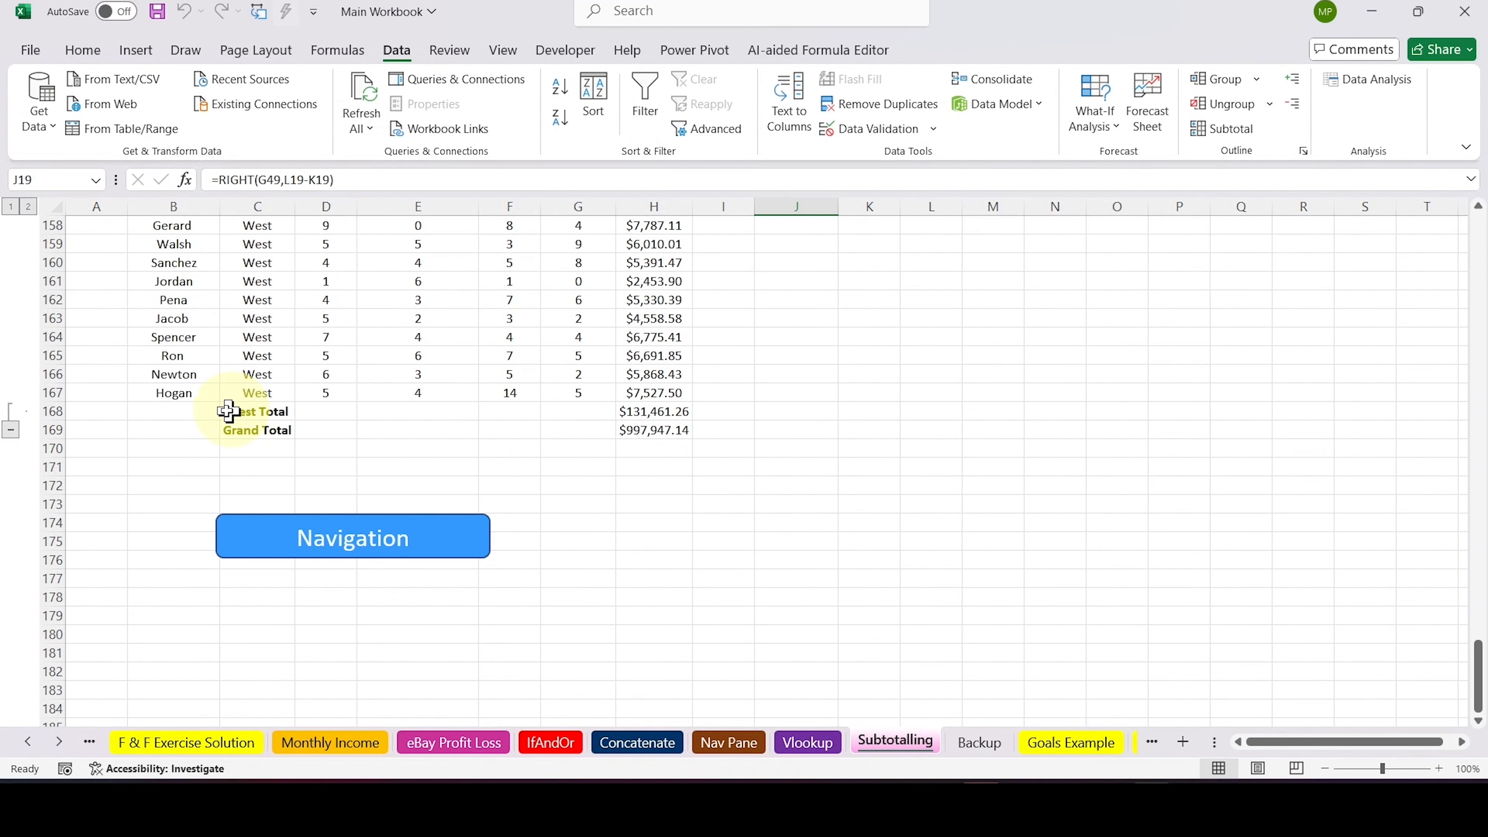
pyautogui.moveTo(199, 412); pyautogui.dragTo(672, 431)
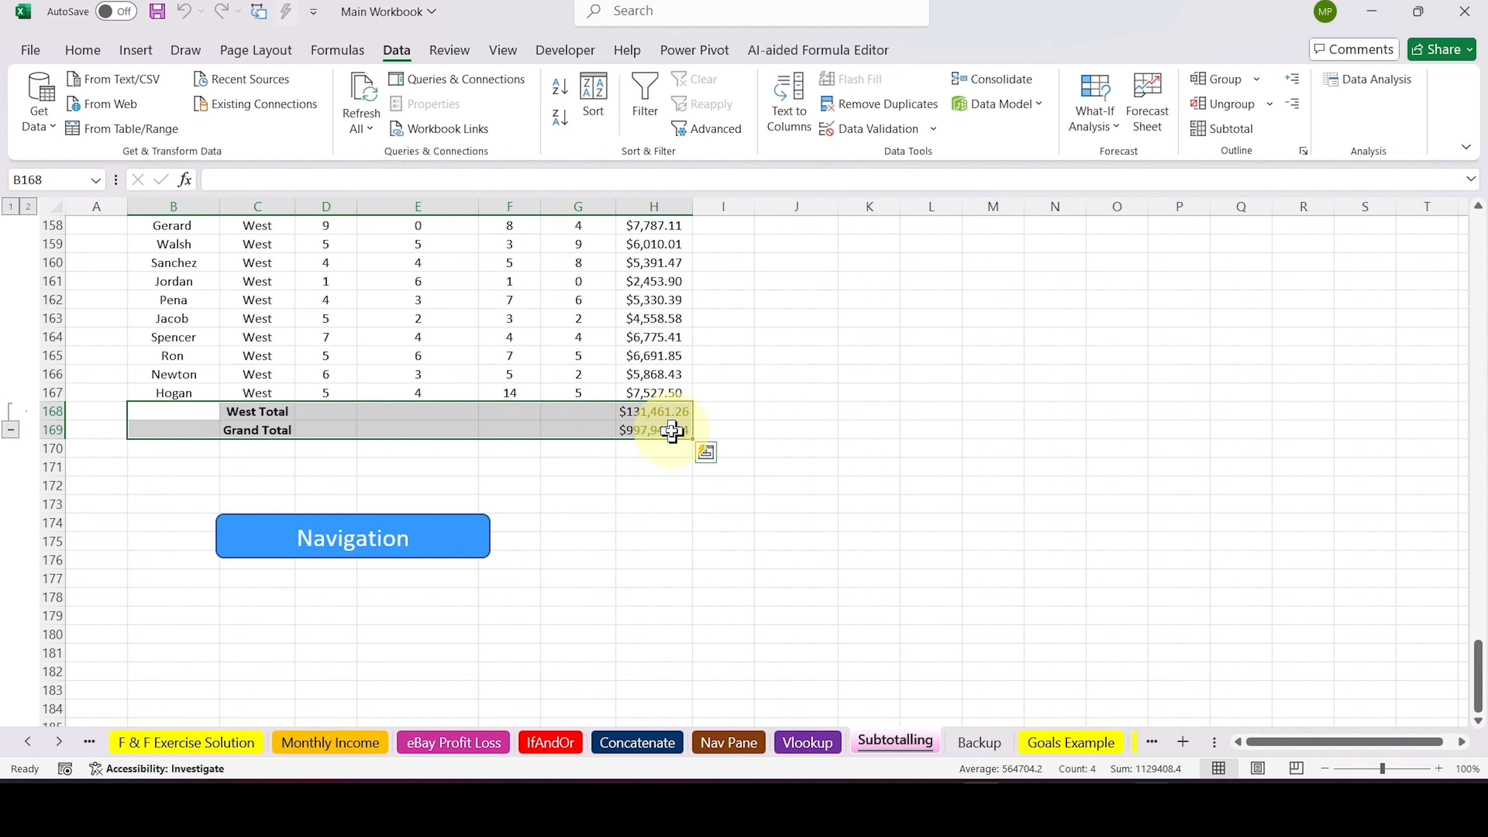
pyautogui.press('Delete')
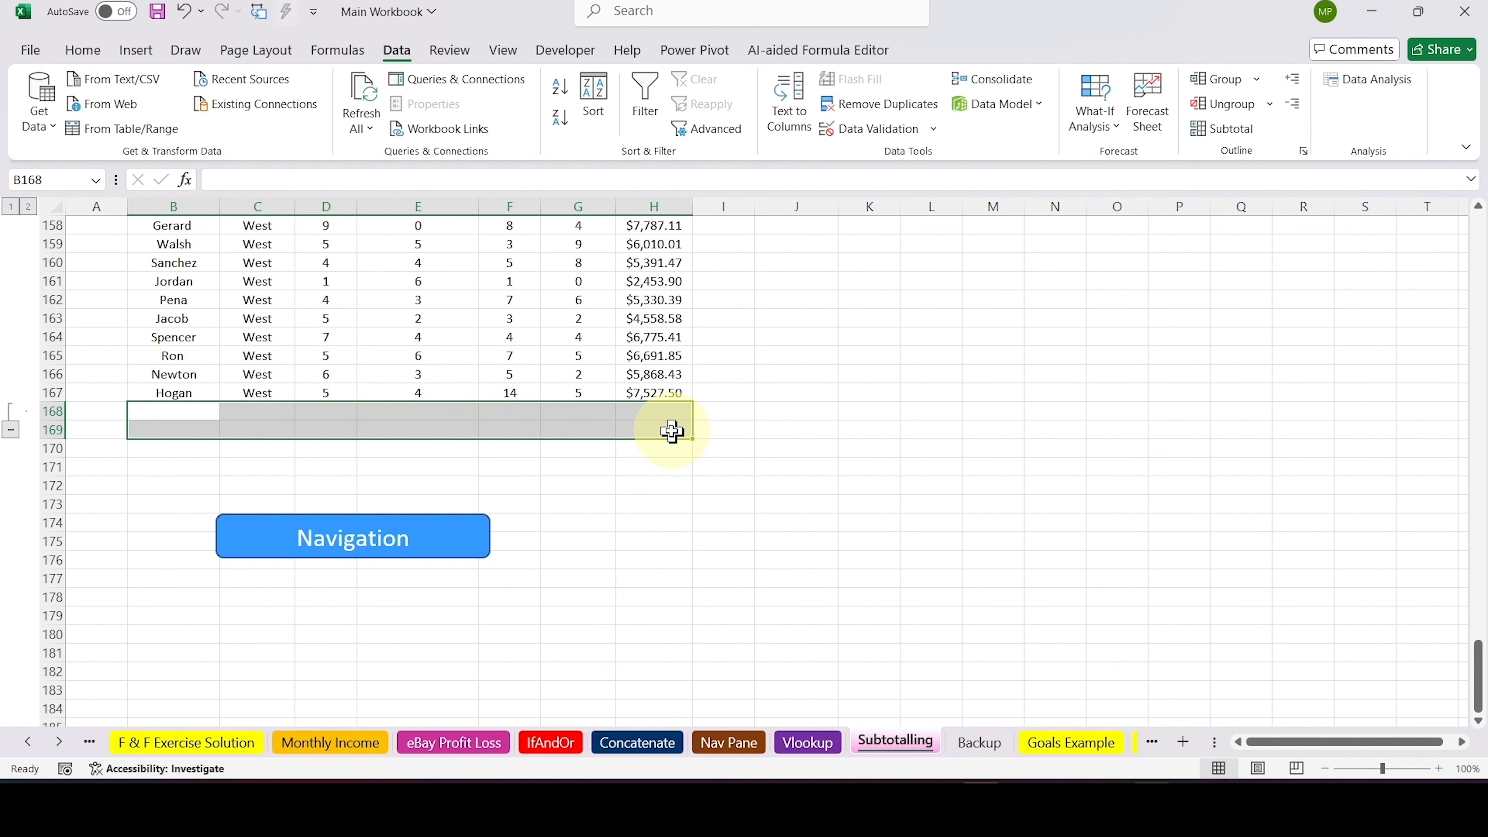
# Select the sales data B7:H167, including its headers, and add Sum subtotals for Beds and Sub Total at each change in Region
pyautogui.hotkey('ctrl', 'Up')
pyautogui.hotkey('ctrl', 'Up')
pyautogui.click(860, 525)
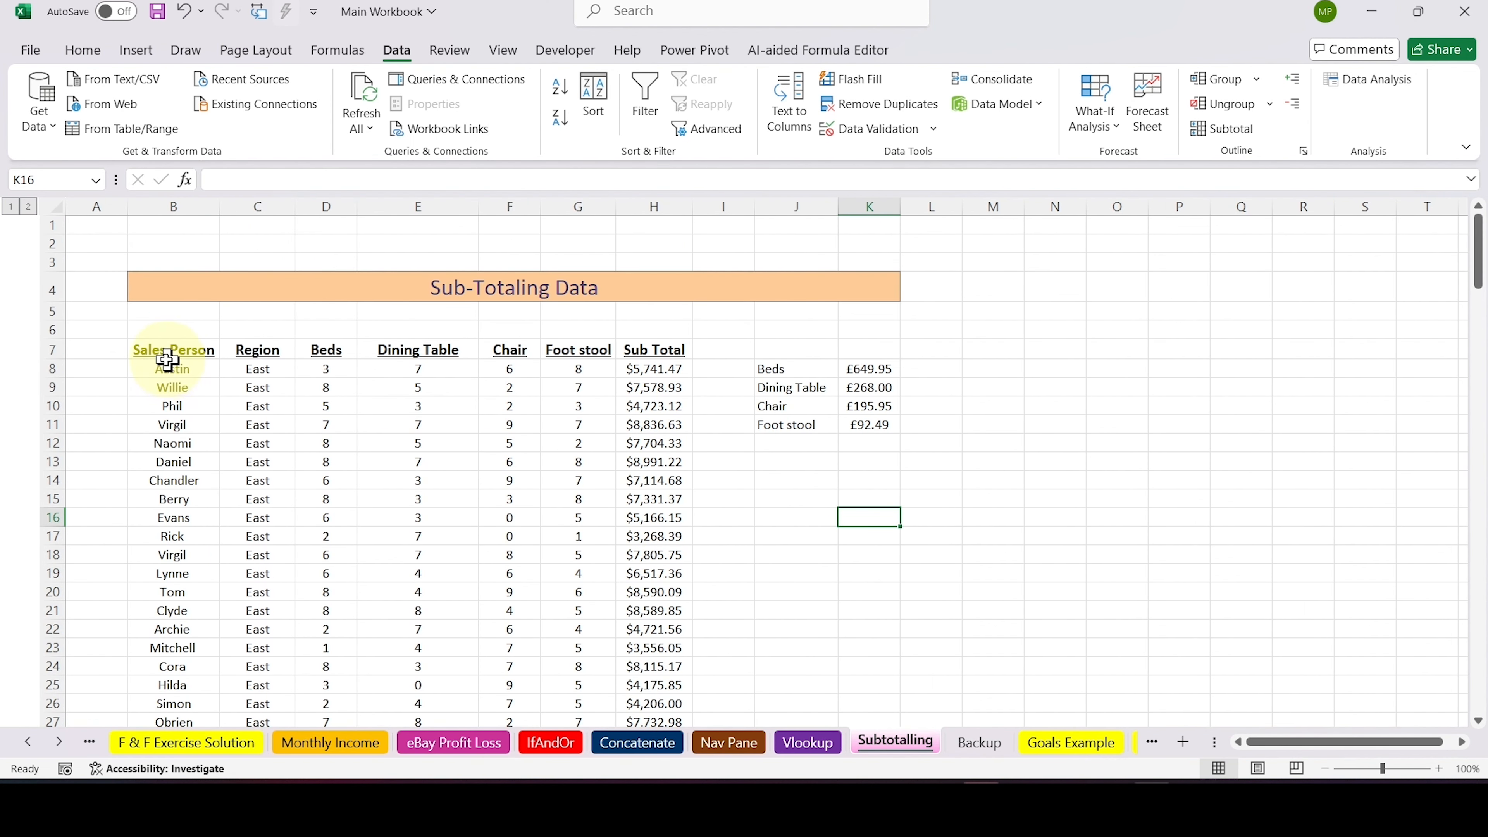
pyautogui.click(163, 353)
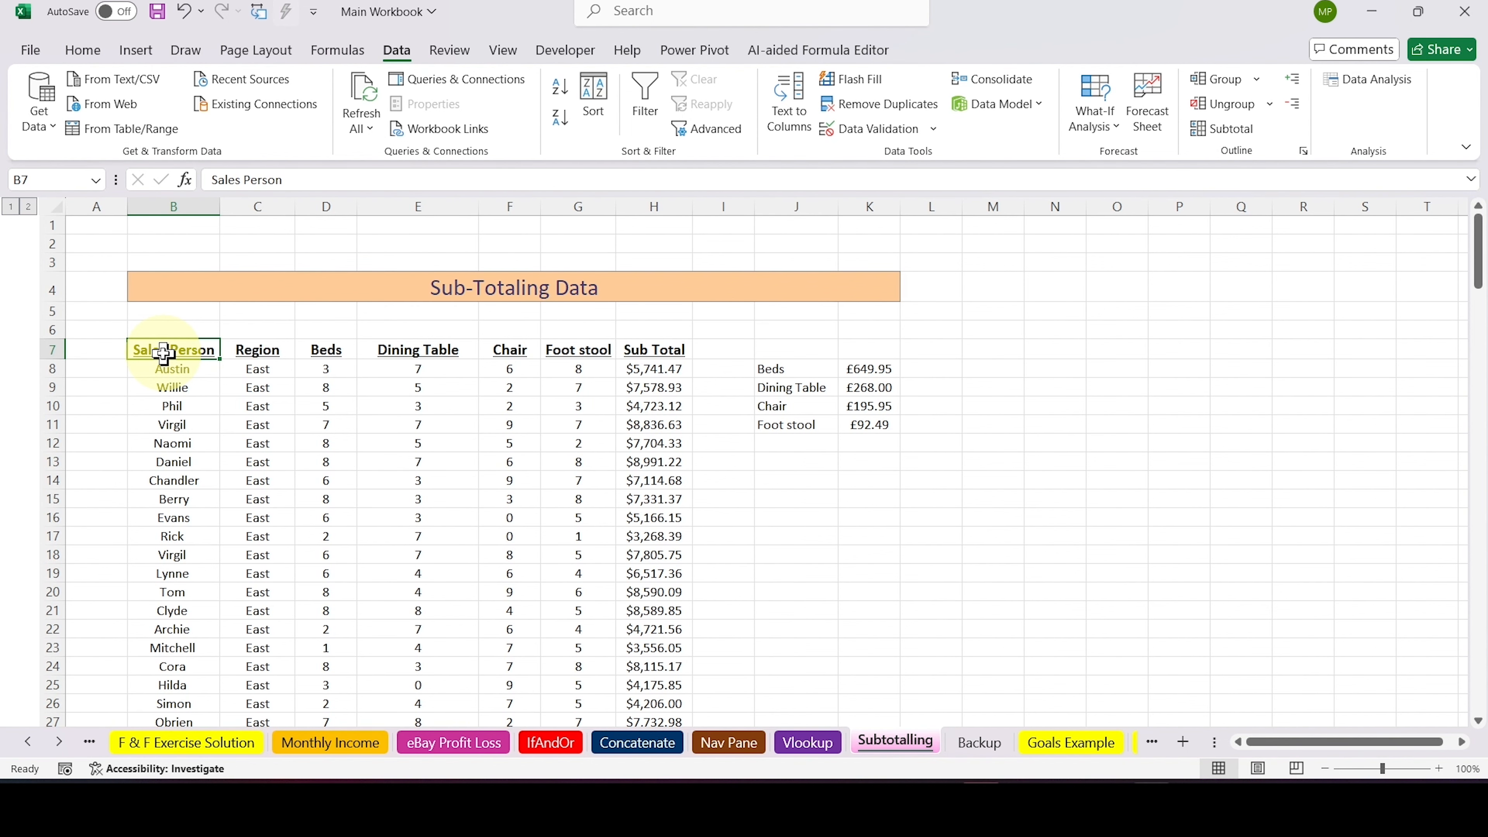
pyautogui.hotkey('ctrl', 'shift', 'Right')
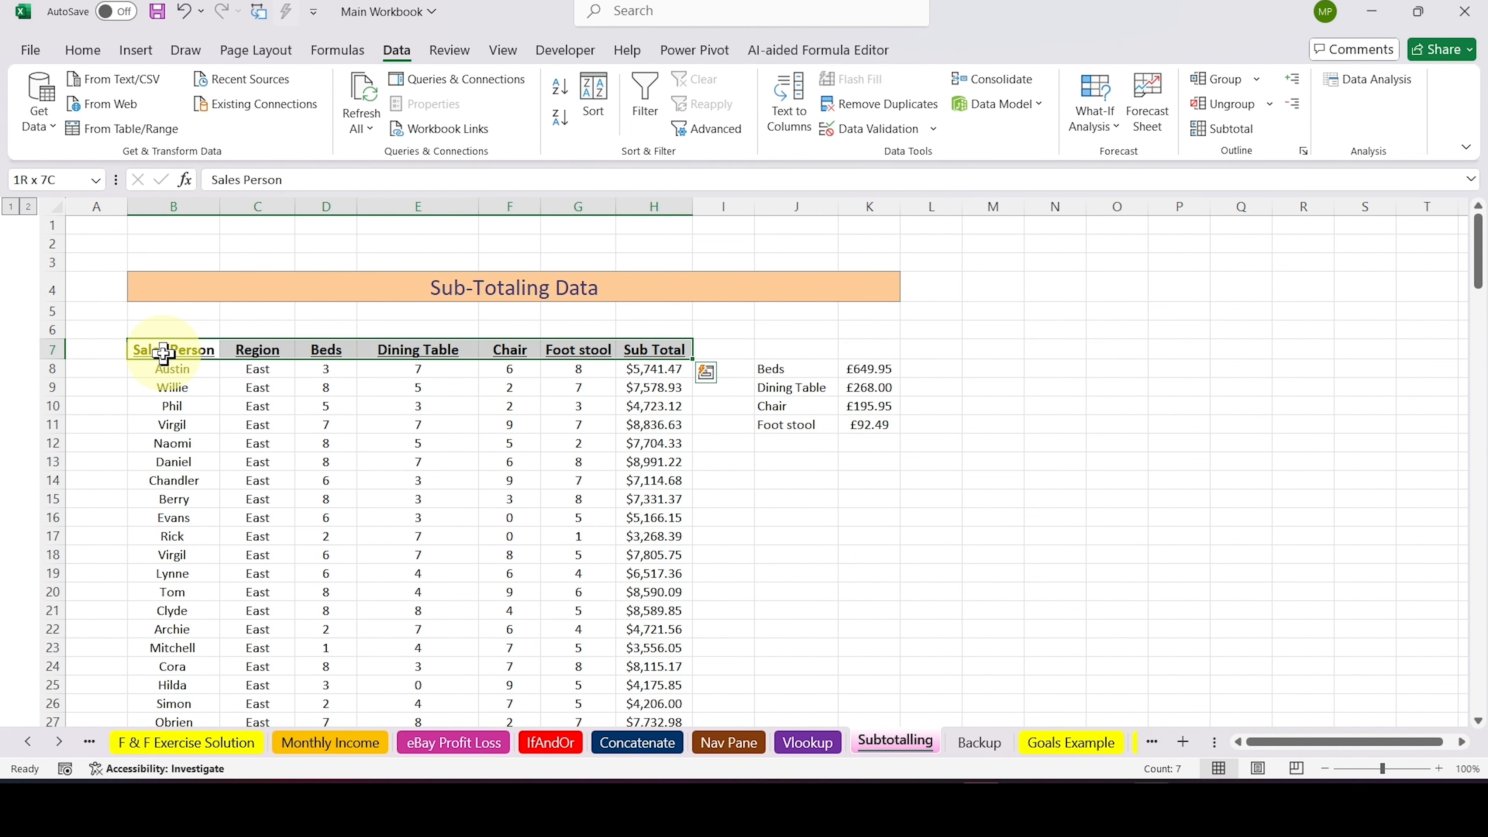
pyautogui.hotkey('ctrl', 'shift', 'Down')
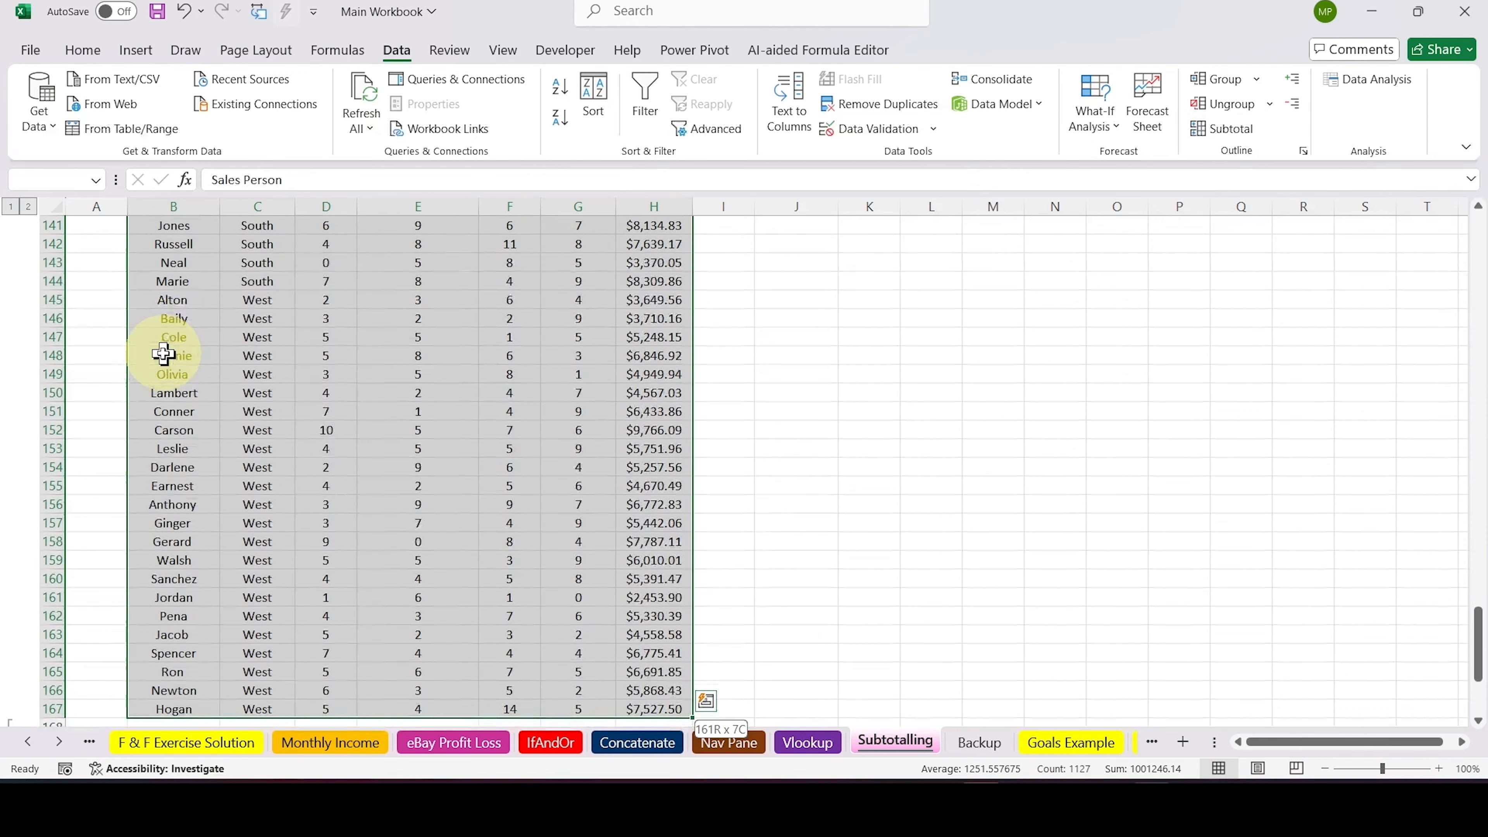
pyautogui.scroll(8, 164, 354)
pyautogui.scroll(20, 163, 354)
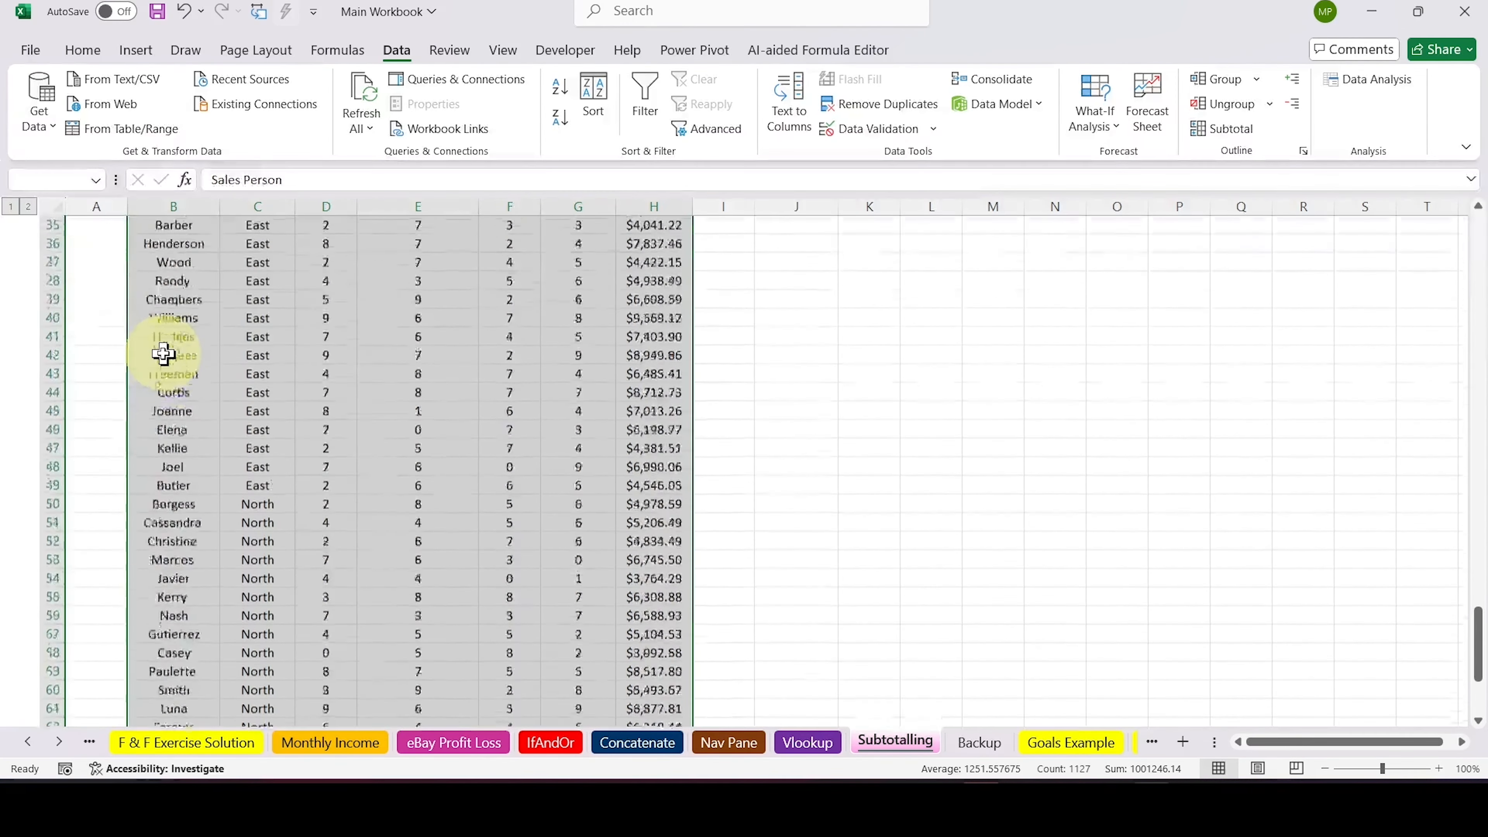
pyautogui.click(1231, 129)
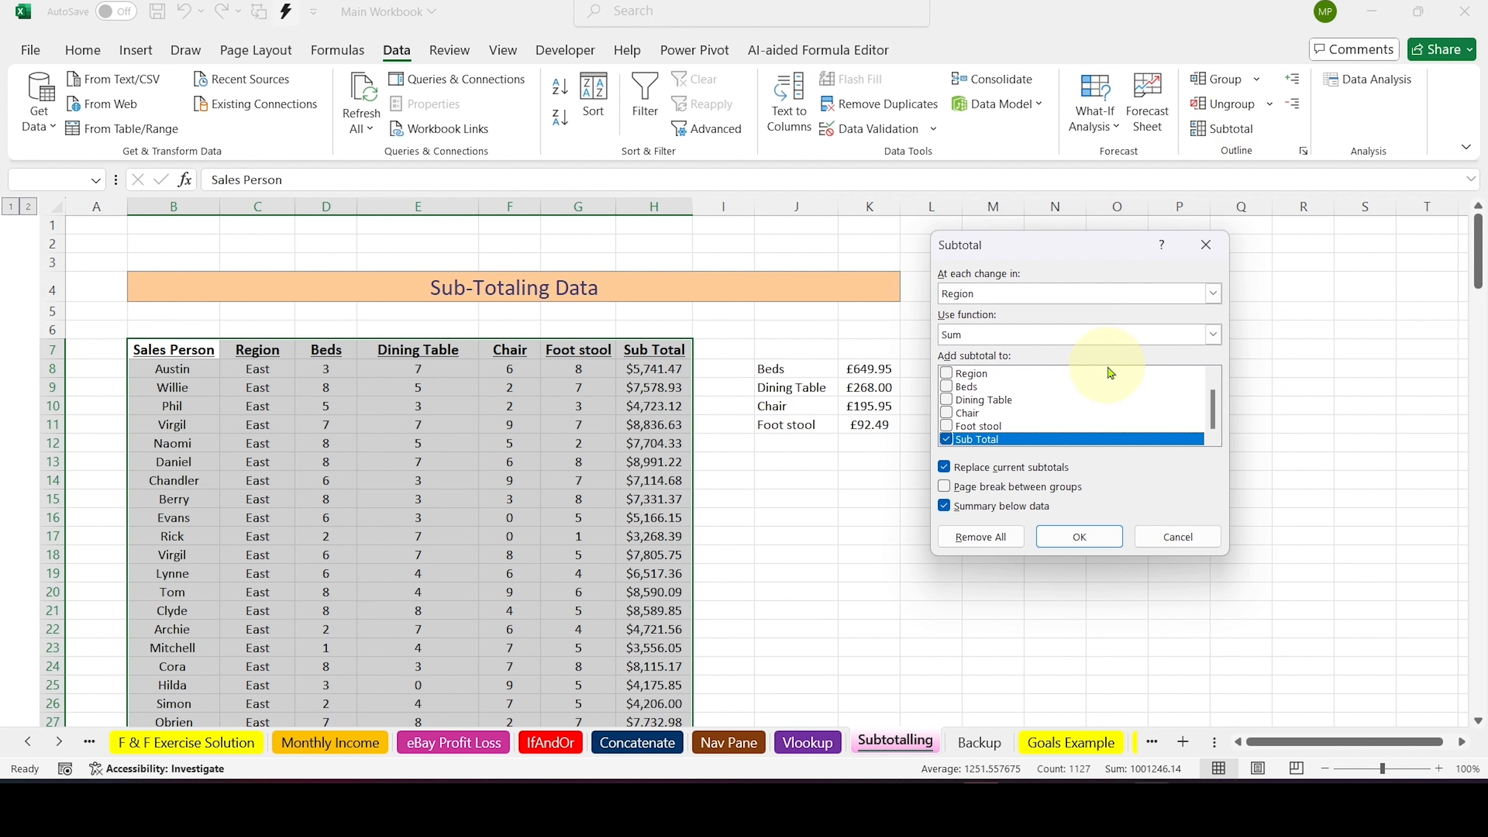
pyautogui.click(948, 388)
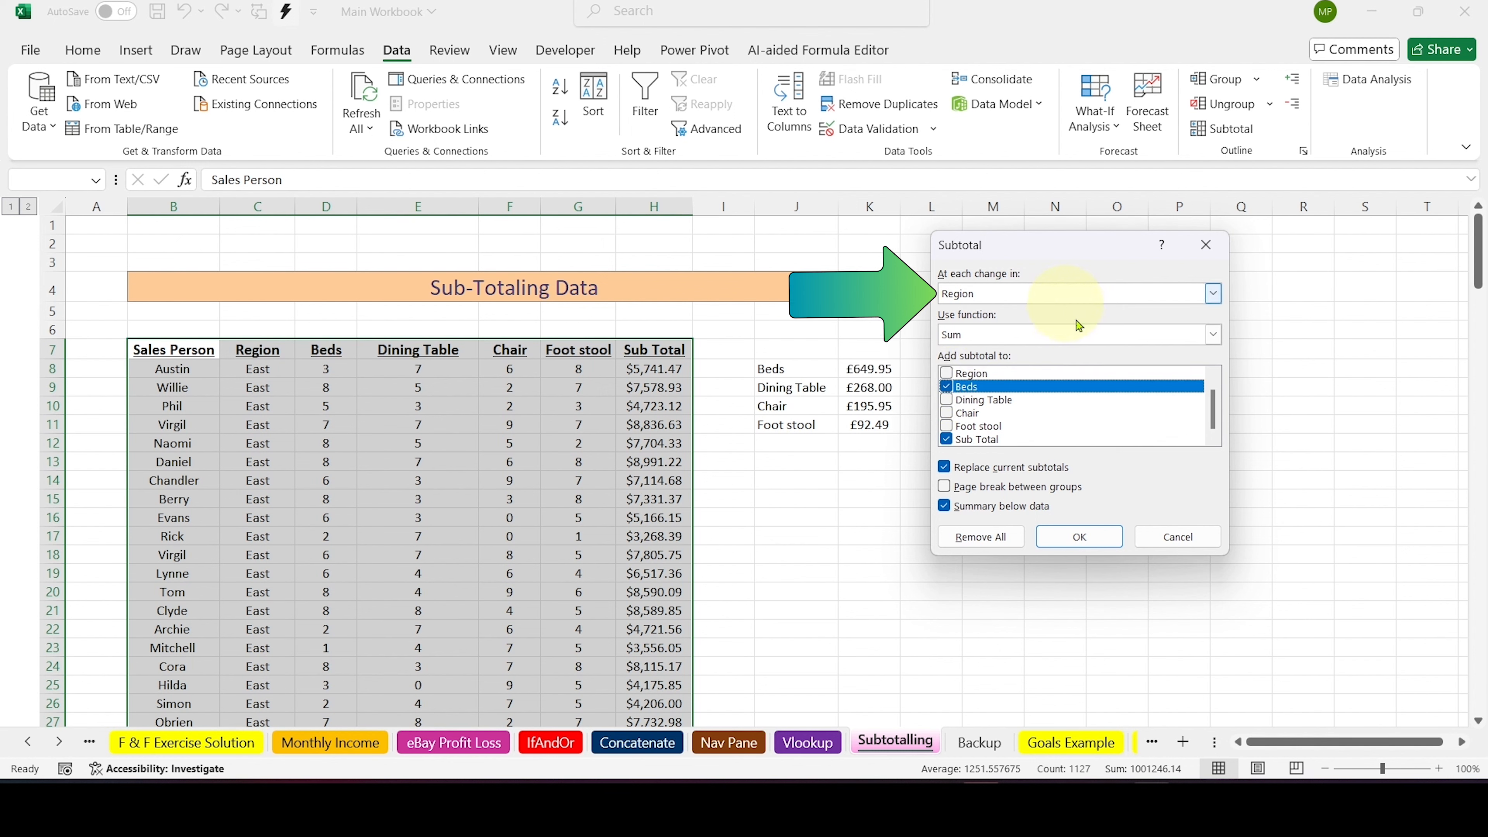
pyautogui.click(1082, 537)
pyautogui.click(1079, 534)
# Check the subtotal formulas of the East Total row in D50 and H50
pyautogui.scroll(-6, 850, 459)
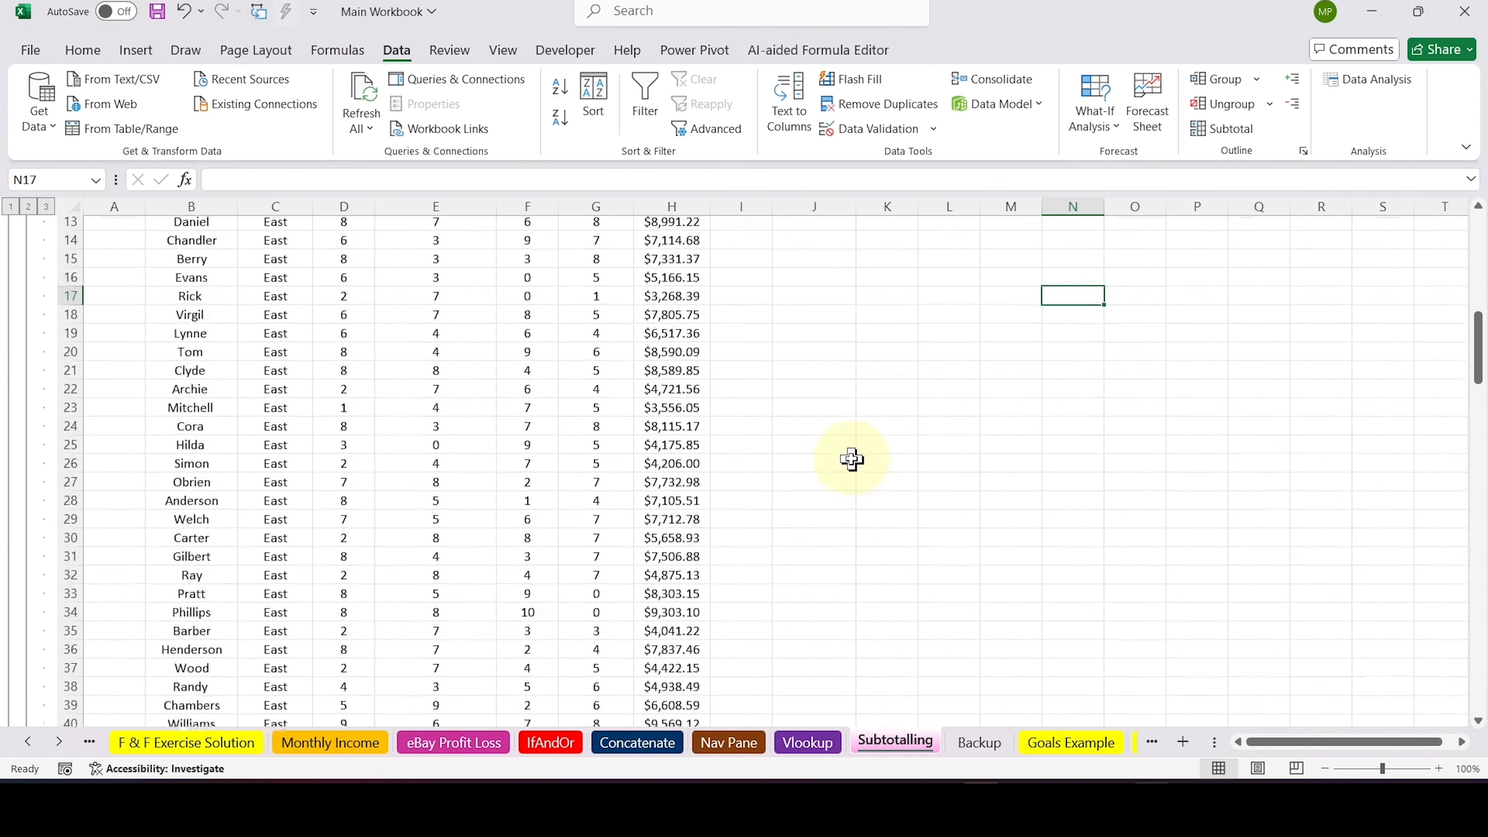
pyautogui.scroll(6, 852, 459)
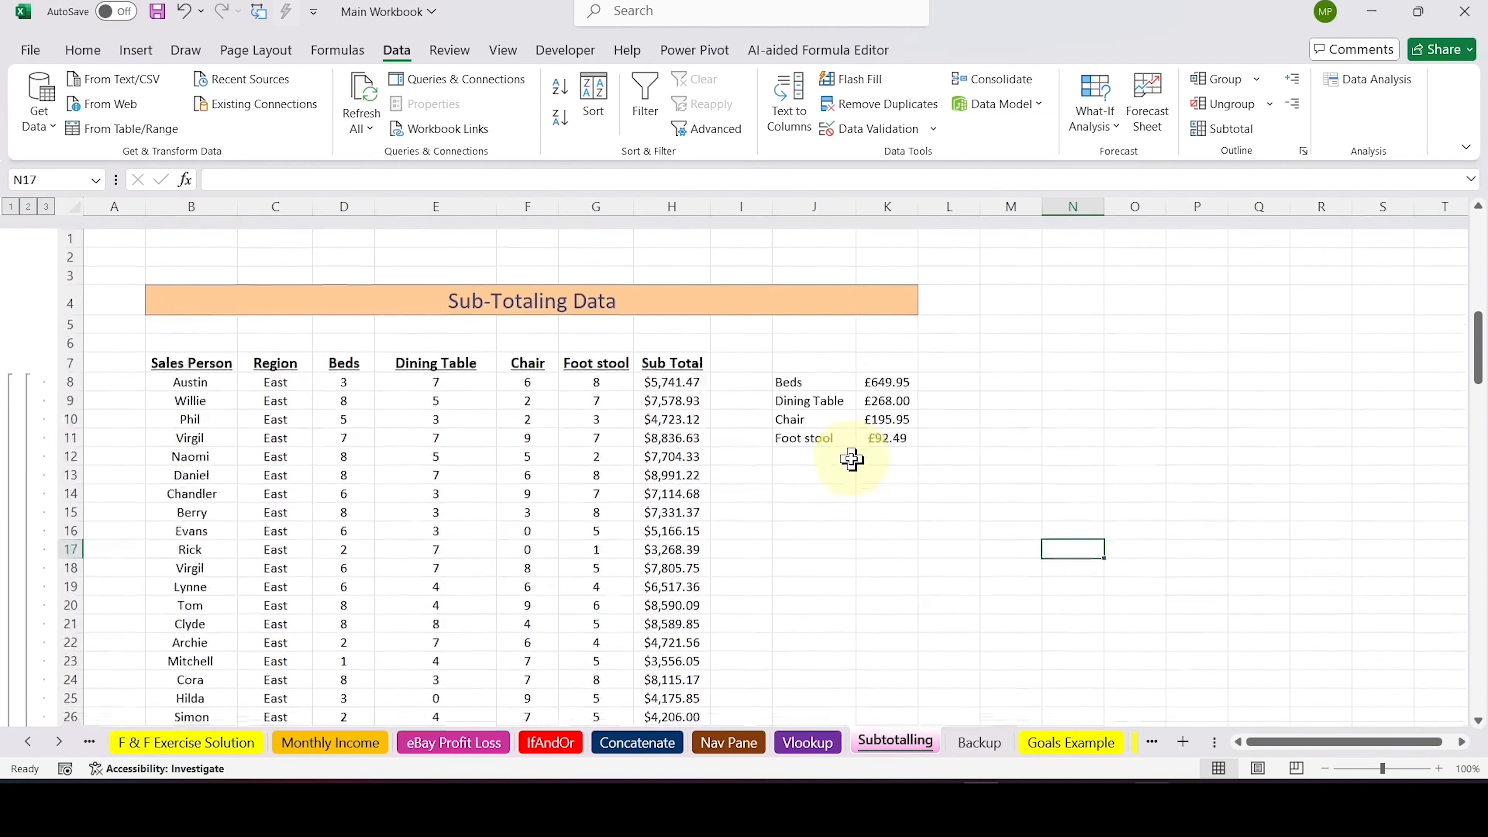
pyautogui.scroll(-12, 852, 459)
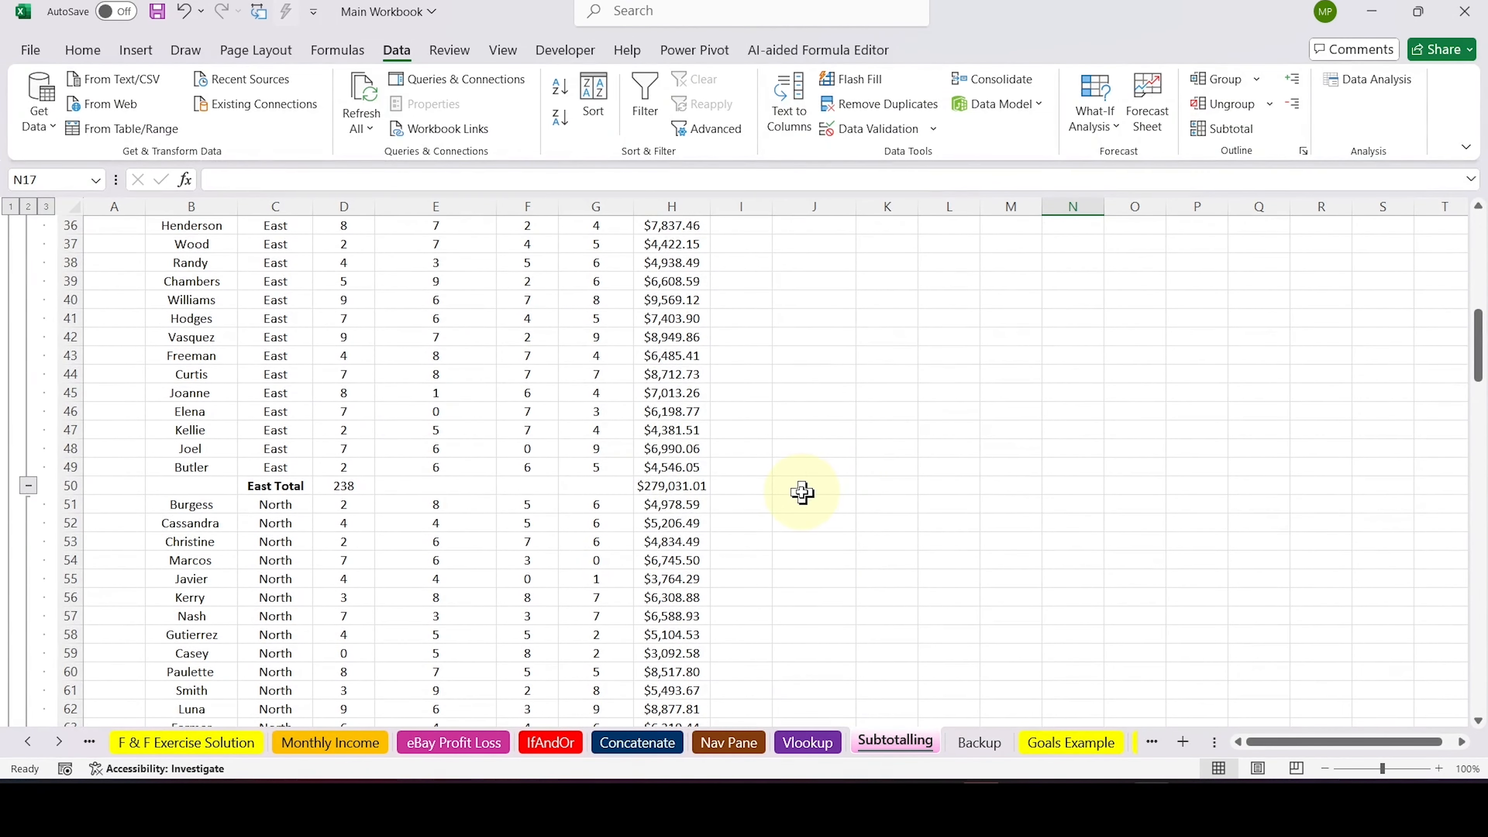
pyautogui.click(340, 489)
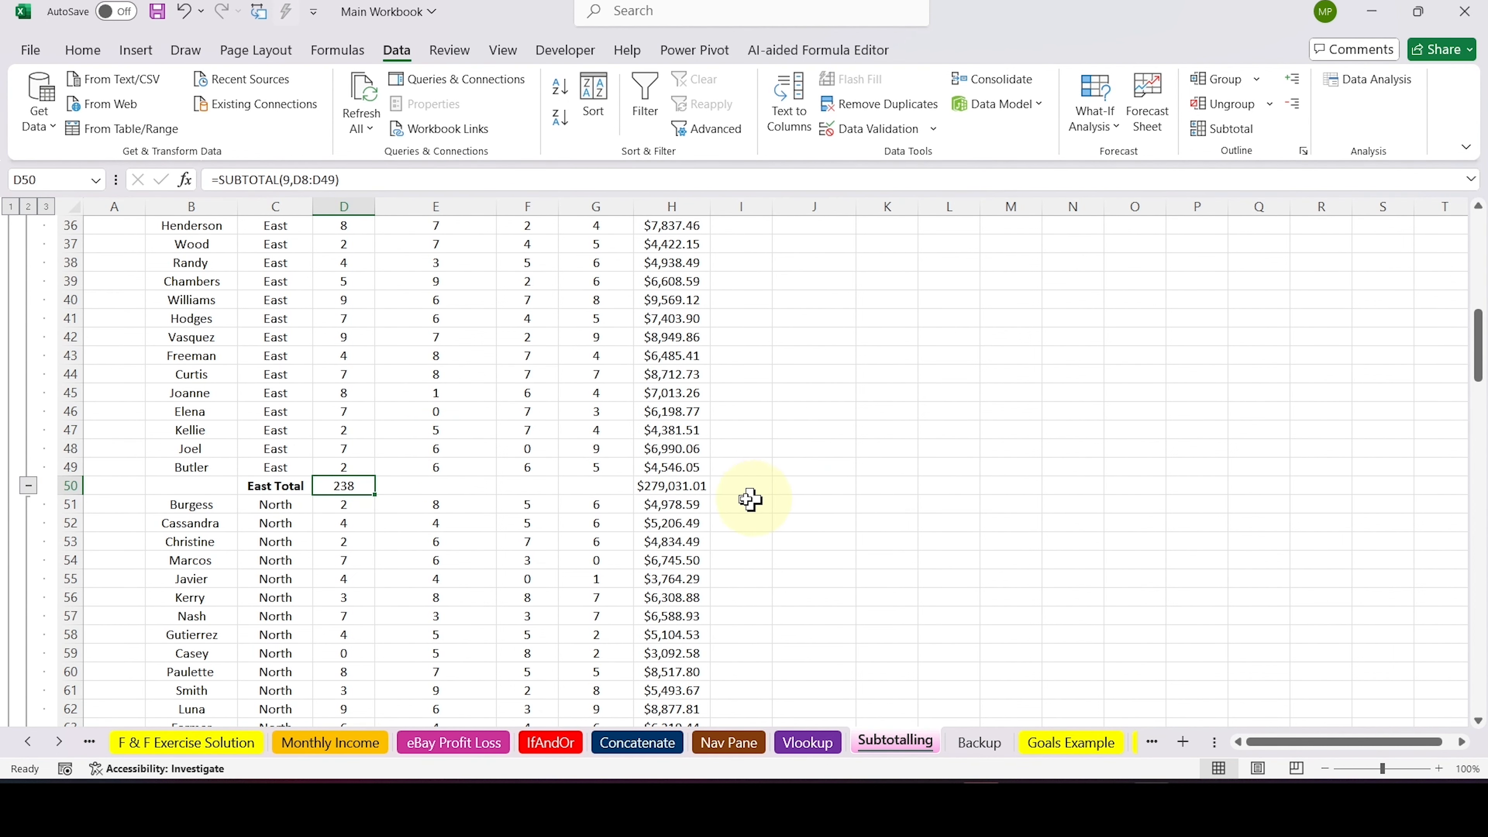
pyautogui.click(701, 490)
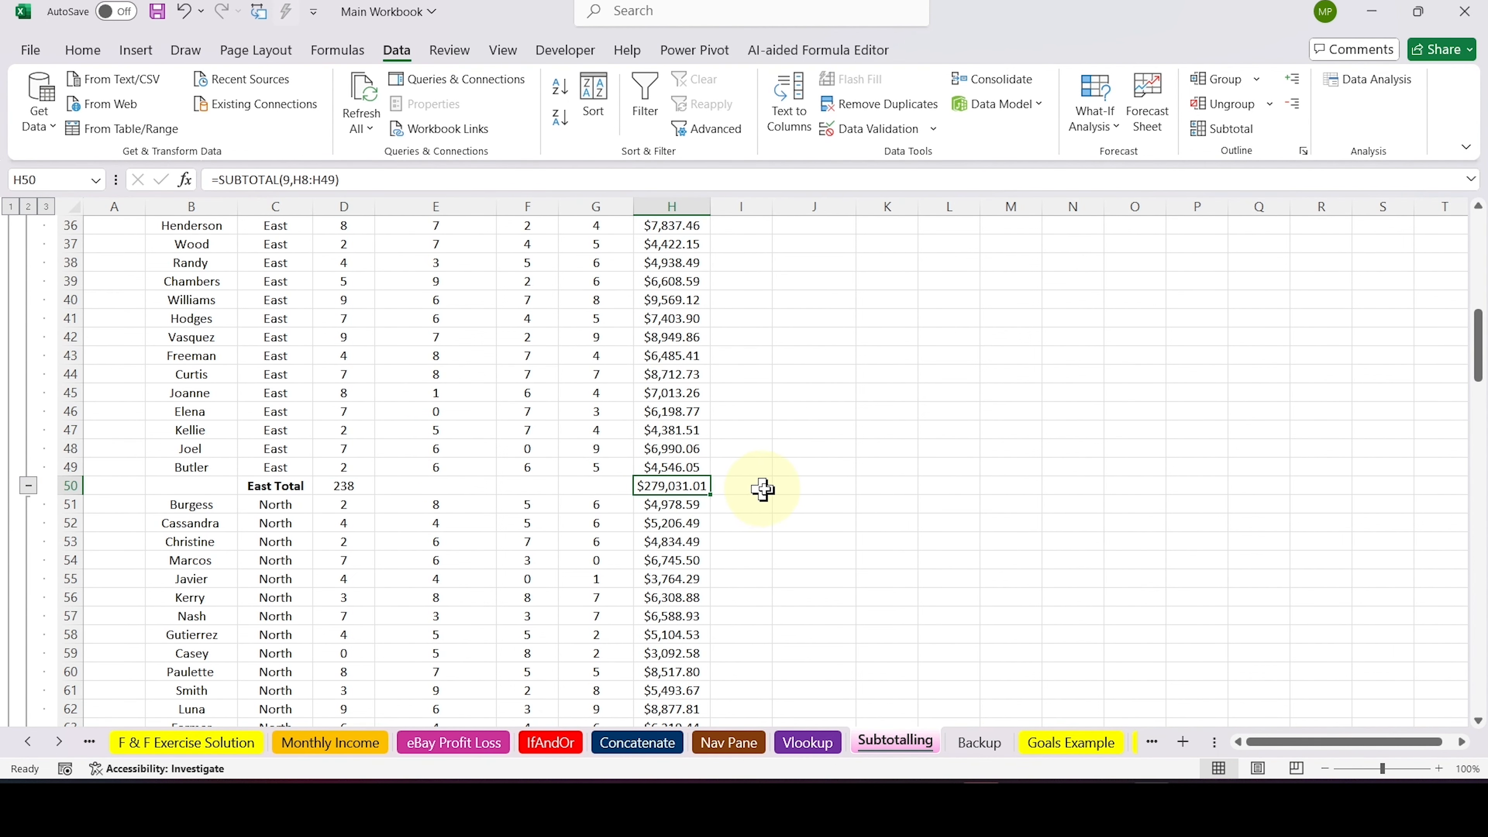
pyautogui.scroll(12, 775, 490)
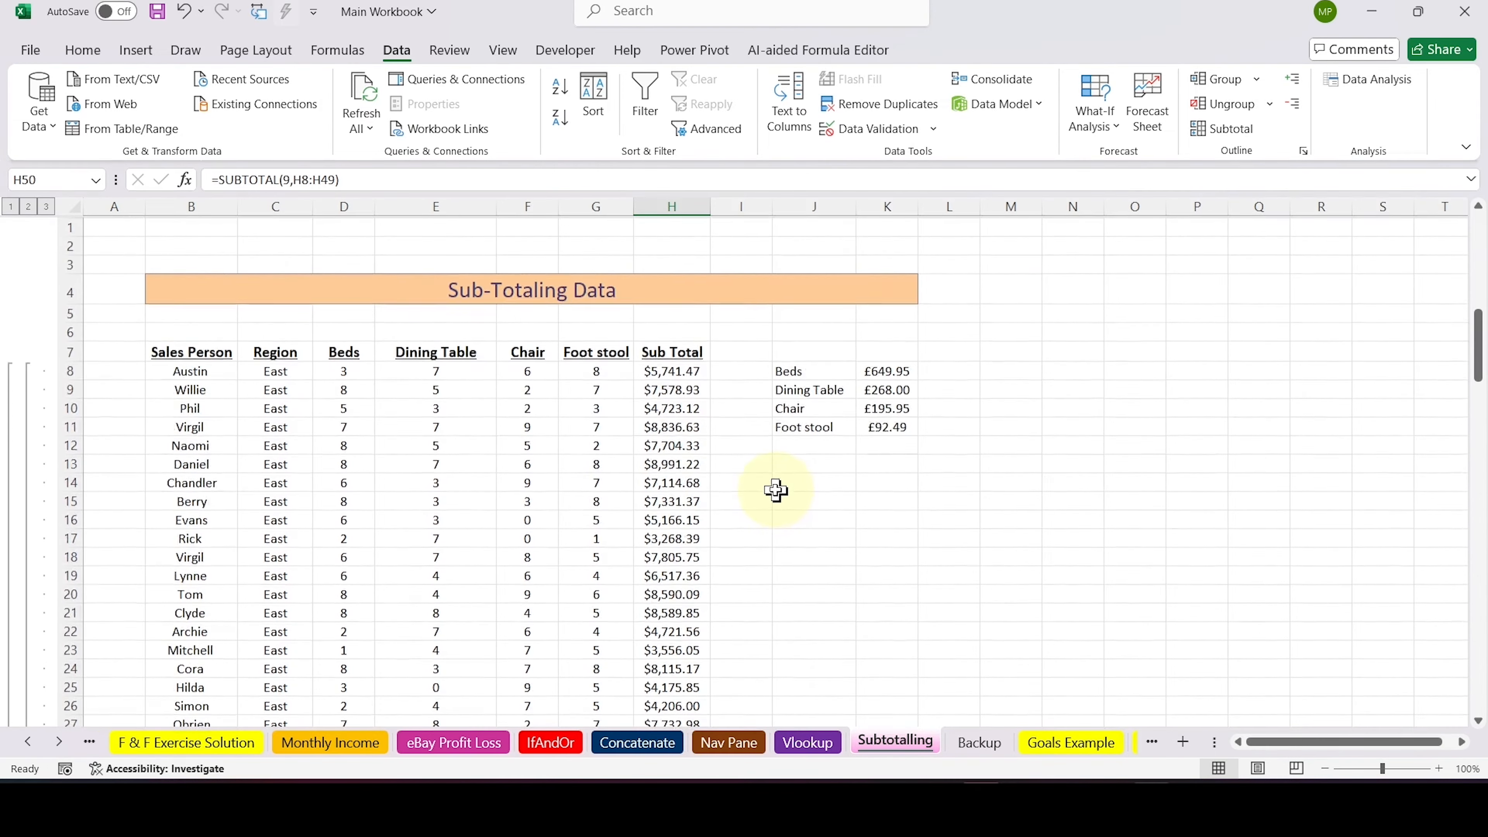
pyautogui.click(864, 561)
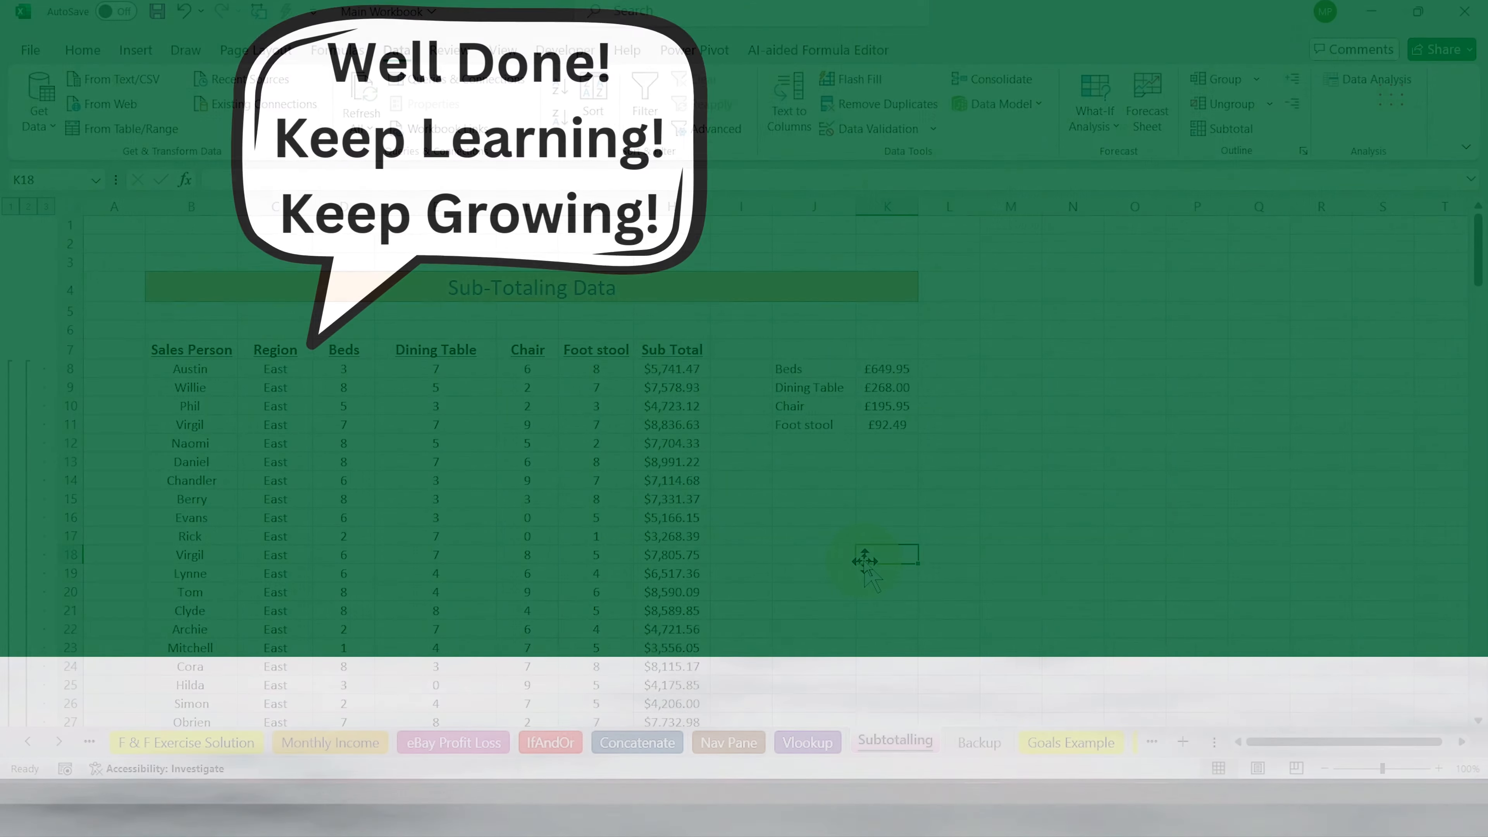